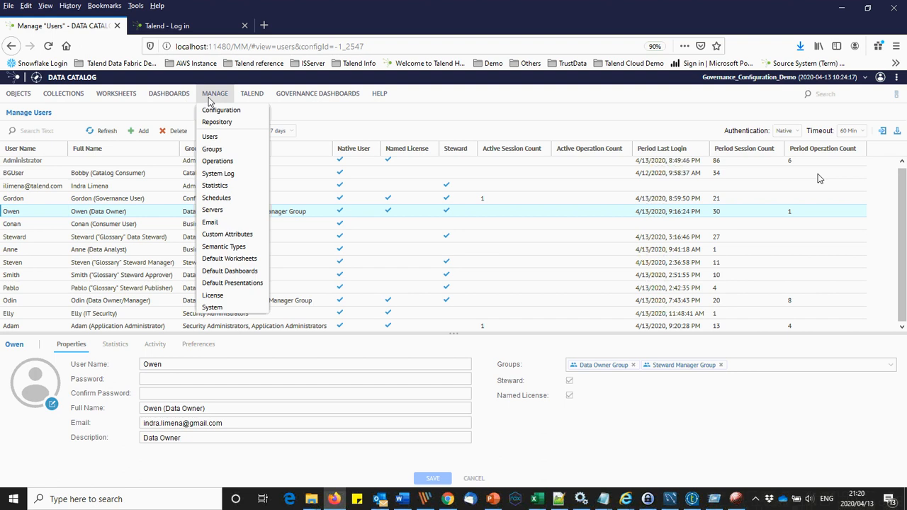
Step: Start a new model in the Governance_Demo/File Sources repository folder
{"action": "left_click", "coordinate": [221, 121]}
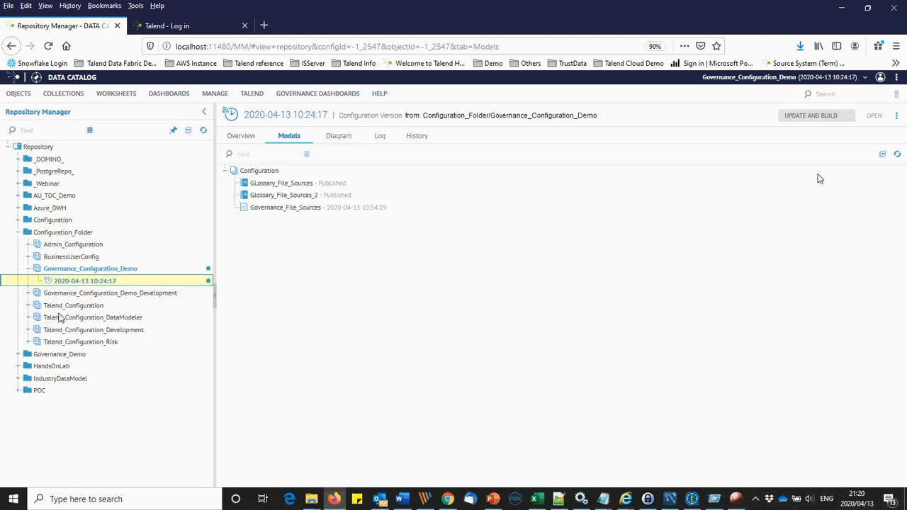
{"action": "left_click", "coordinate": [23, 354]}
{"action": "double_click", "coordinate": [53, 365]}
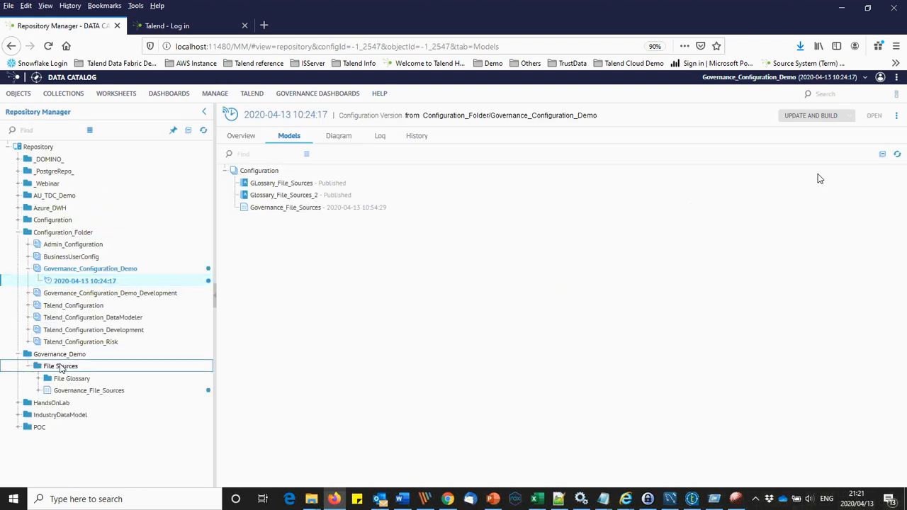
{"action": "right_click", "coordinate": [61, 367]}
{"action": "mouse_move", "coordinate": [79, 370]}
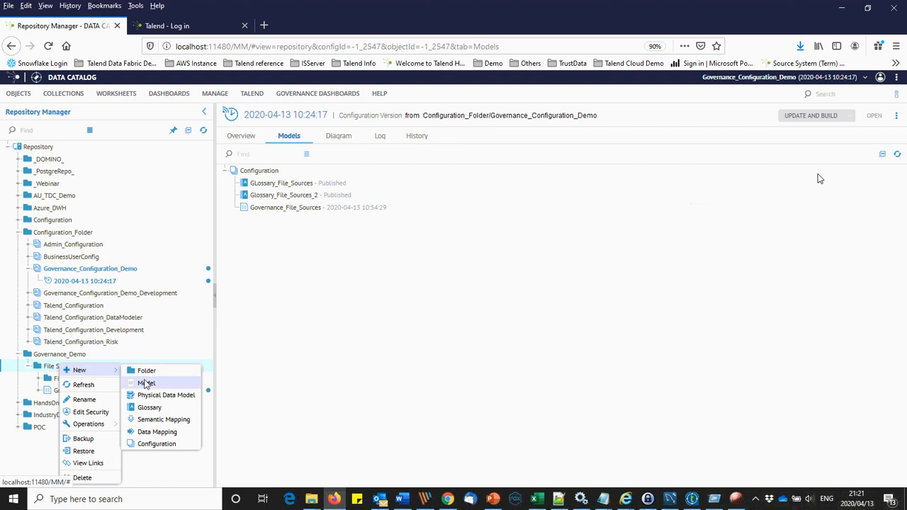
{"action": "left_click", "coordinate": [146, 382]}
Step: Name the model Demo_FIle_Sources, describe it as 'Demo_FIle_Sources for Governance Demo', and create it
{"action": "type", "text": "Demo_File_Sources"}
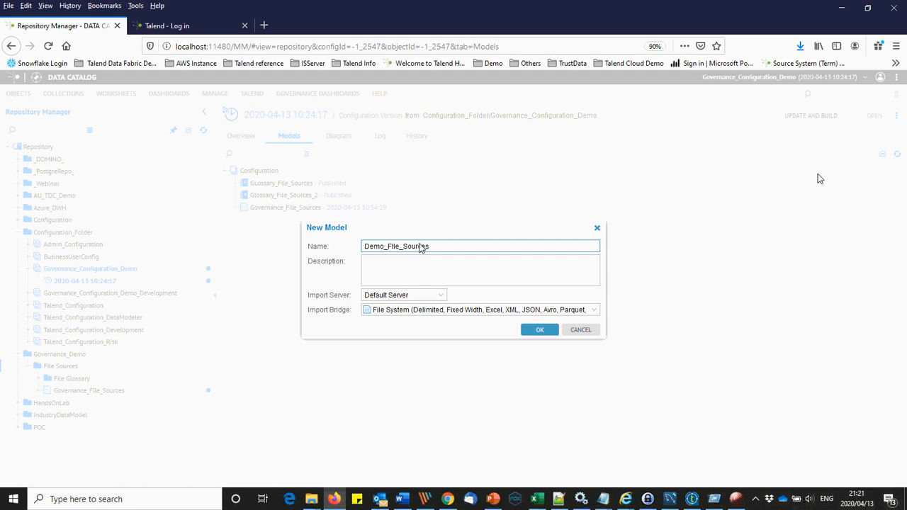
{"action": "key", "text": "ctrl+a"}
{"action": "key", "text": "ctrl+c"}
{"action": "key", "text": "Tab"}
{"action": "key", "text": "ctrl+v"}
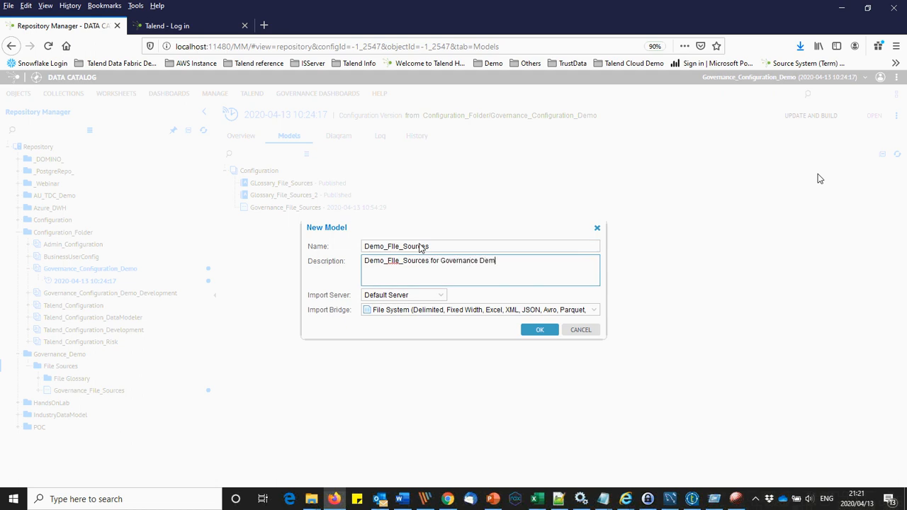
{"action": "type", "text": "for Governance Demo"}
{"action": "left_click", "coordinate": [540, 329]}
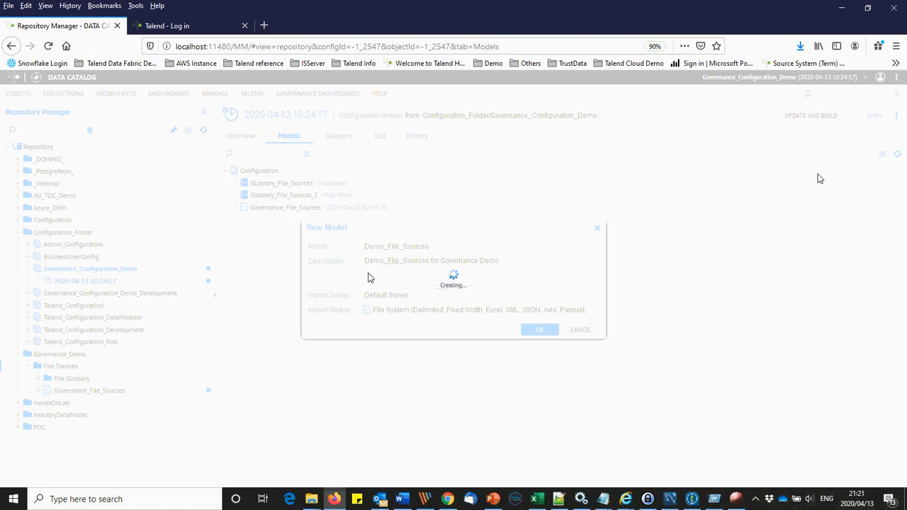
{"action": "left_click", "coordinate": [377, 240]}
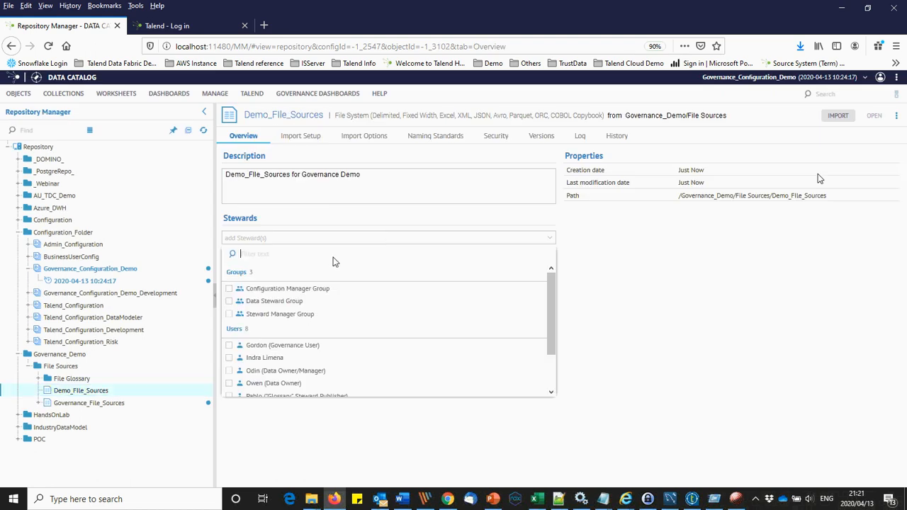
Step: Make the governance user the steward of Demo_FIle_Sources and save
{"action": "left_click", "coordinate": [239, 344]}
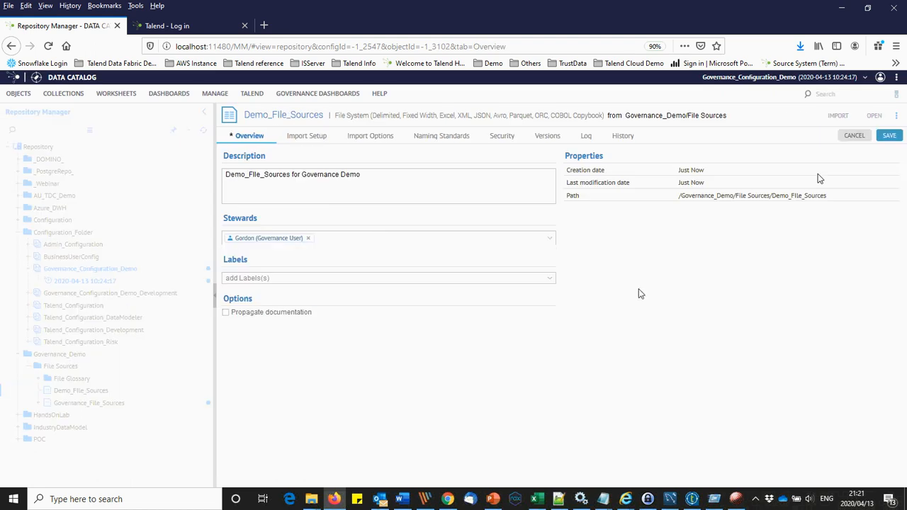
{"action": "left_click", "coordinate": [306, 141]}
{"action": "left_click", "coordinate": [494, 334]}
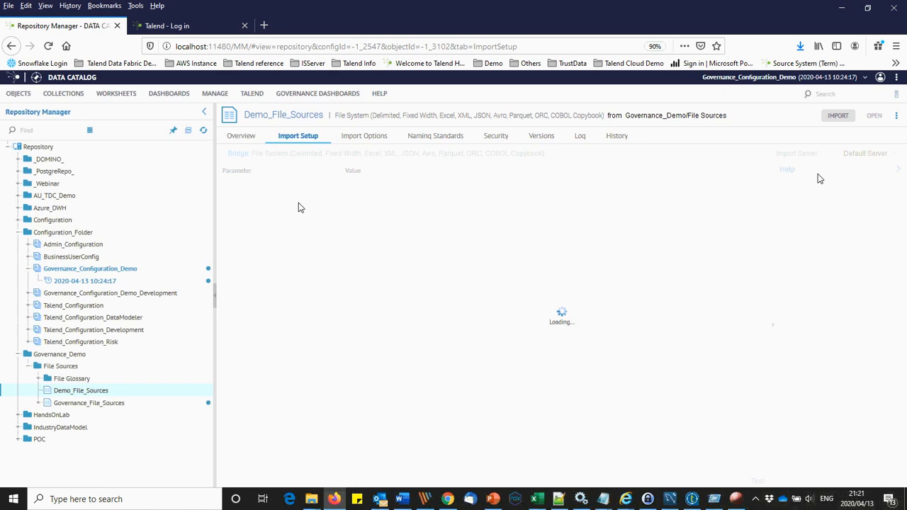
Step: Set the root directory to C:\Talend\Working\working\DataQuality\AU_Source and save
{"action": "key", "text": "alt+Tab"}
{"action": "key", "text": "alt+Tab"}
{"action": "key", "text": "alt+Tab"}
{"action": "key", "text": "alt+Tab"}
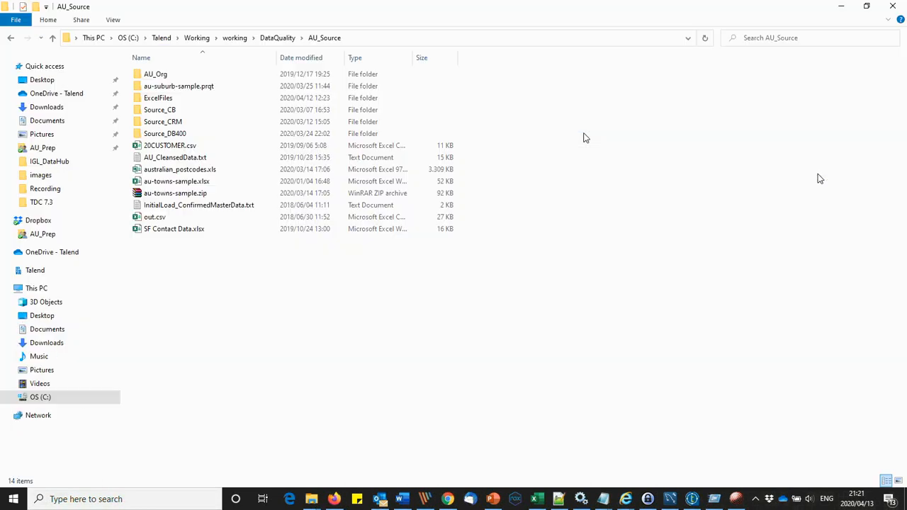
{"action": "left_click", "coordinate": [435, 38]}
{"action": "key", "text": "alt+Tab"}
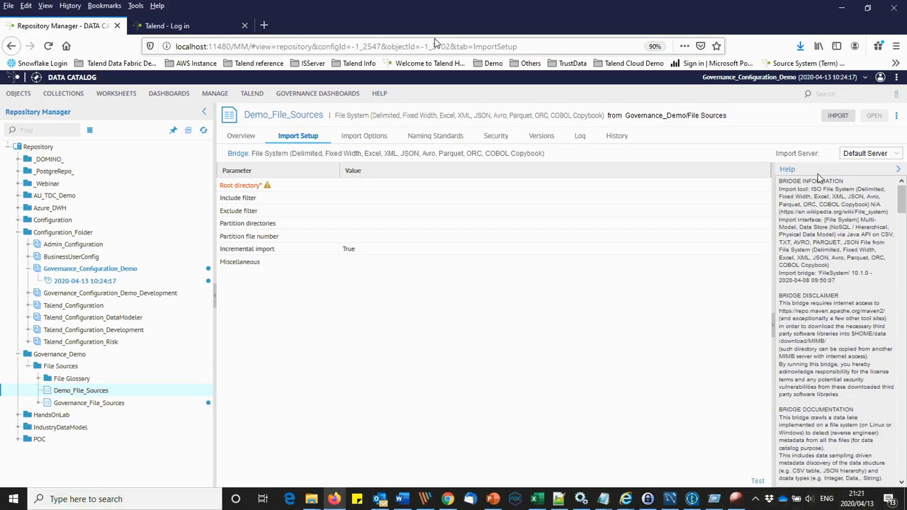
{"action": "left_click", "coordinate": [420, 185]}
{"action": "key", "text": "ctrl+v"}
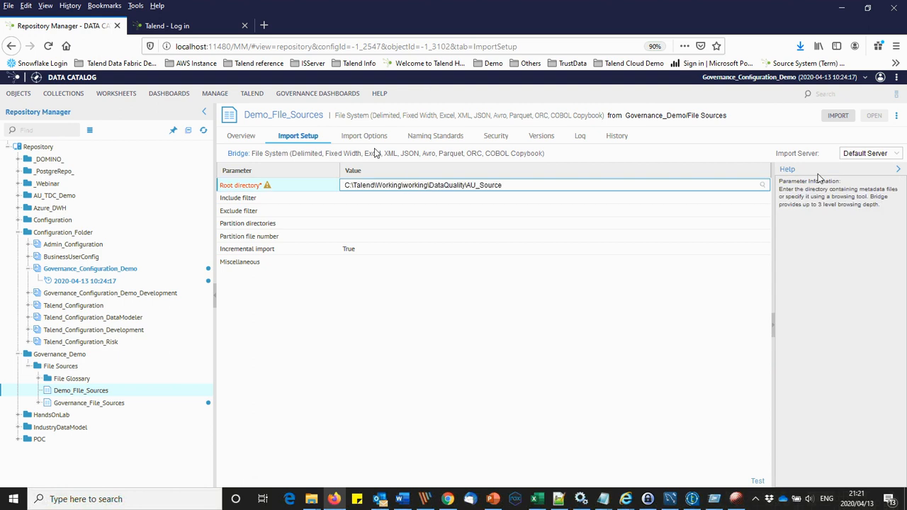
{"action": "key", "text": "Tab"}
{"action": "left_click", "coordinate": [378, 138]}
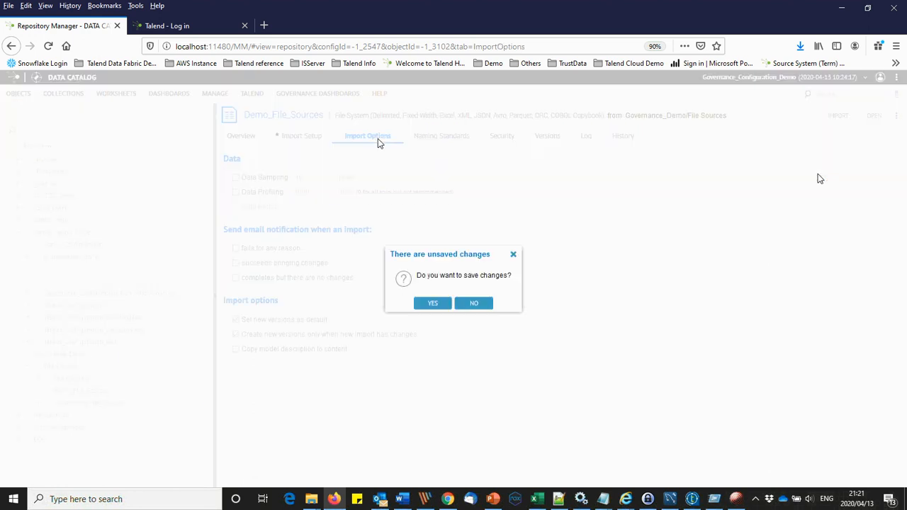
{"action": "left_click", "coordinate": [432, 303]}
Step: Enable email notifications for failed imports and for successful imports with changes
{"action": "left_click", "coordinate": [236, 249]}
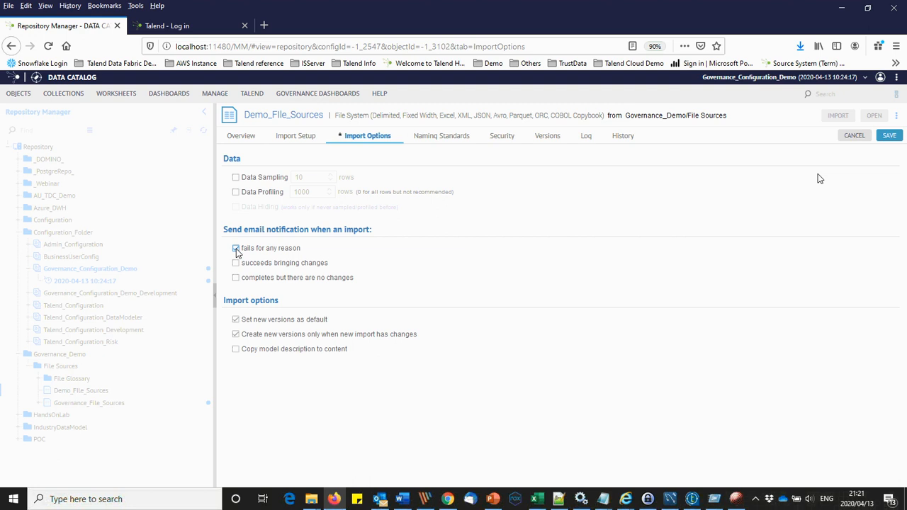
{"action": "left_click", "coordinate": [236, 264]}
{"action": "left_click", "coordinate": [497, 136]}
Step: Save the import options and make seven governance groups, such as Catalog Consumer and Data Owner, viewers
{"action": "left_click", "coordinate": [424, 304]}
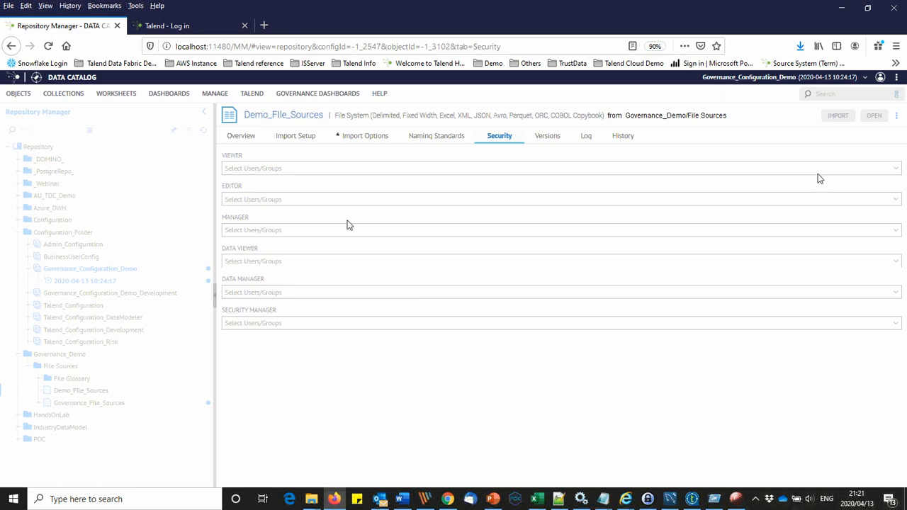
{"action": "left_click", "coordinate": [314, 170]}
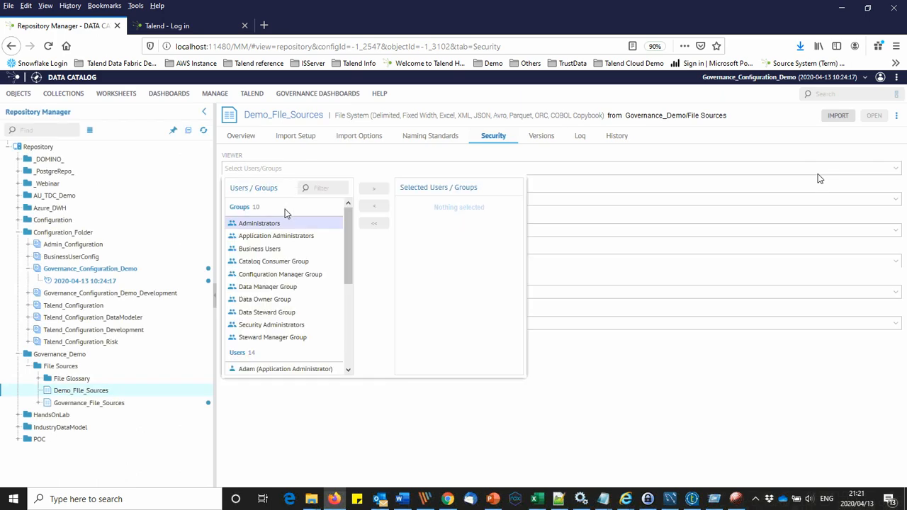
{"action": "left_click", "coordinate": [272, 264]}
{"action": "left_click", "coordinate": [274, 275]}
{"action": "left_click", "coordinate": [275, 286]}
{"action": "left_click", "coordinate": [269, 299]}
{"action": "left_click", "coordinate": [267, 313]}
{"action": "left_click", "coordinate": [273, 337]}
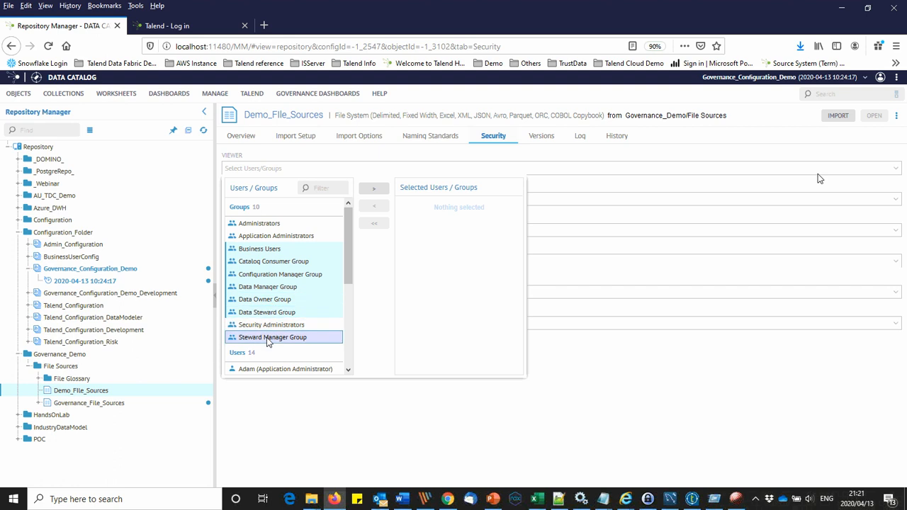
{"action": "left_click", "coordinate": [373, 190]}
{"action": "scroll", "coordinate": [355, 251], "scroll_direction": "down", "scroll_amount": 2}
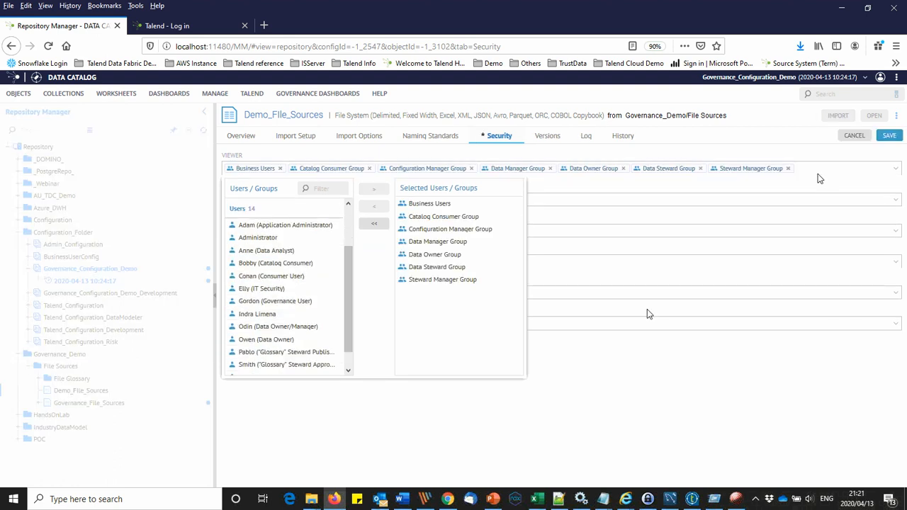
Step: Make both data owner users editors, and the data owner/manager user a manager
{"action": "left_click", "coordinate": [634, 204]}
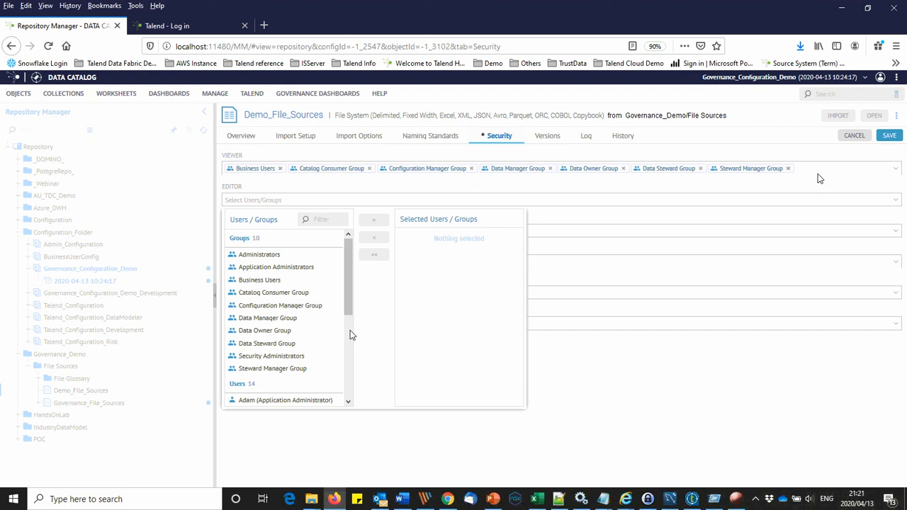
{"action": "scroll", "coordinate": [352, 342], "scroll_direction": "down", "scroll_amount": 6}
{"action": "left_click", "coordinate": [277, 340]}
{"action": "left_click", "coordinate": [266, 352], "text": "ctrl"}
{"action": "left_click", "coordinate": [379, 220]}
{"action": "left_click", "coordinate": [502, 233]}
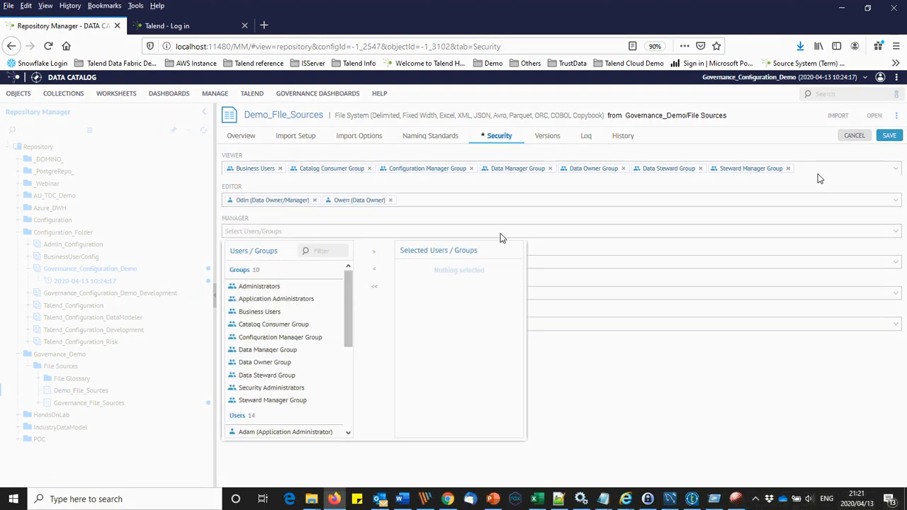
{"action": "scroll", "coordinate": [332, 318], "scroll_direction": "down", "scroll_amount": 5}
{"action": "left_click", "coordinate": [276, 370]}
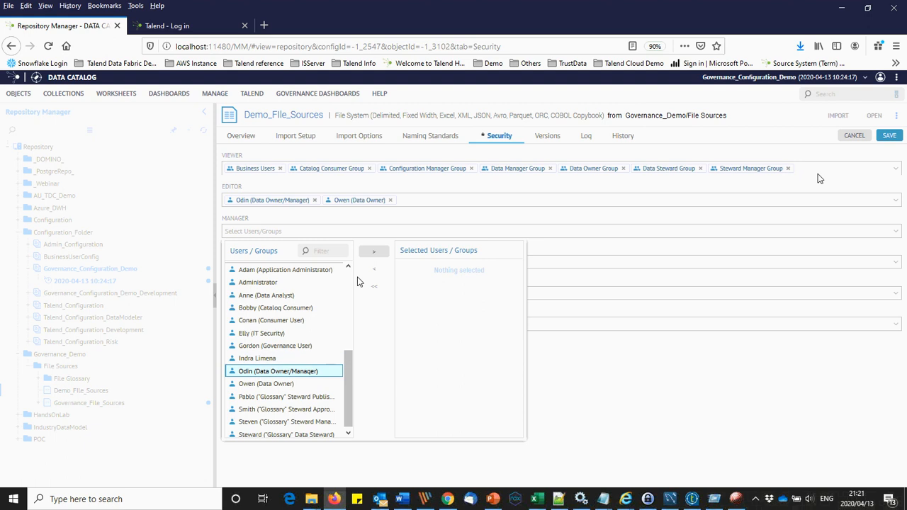
{"action": "left_click", "coordinate": [374, 252]}
Step: Give the data owner user data viewer access and the data owner/manager user data manager access
{"action": "left_click", "coordinate": [560, 266]}
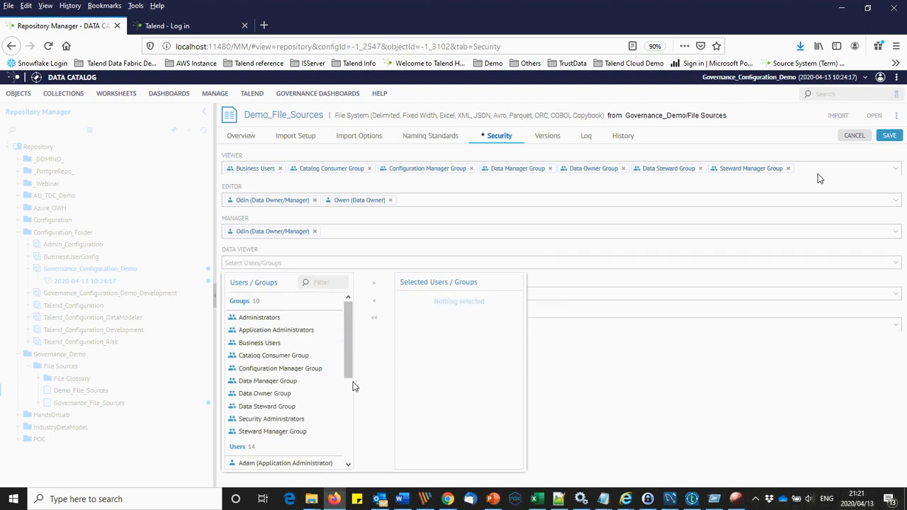
{"action": "scroll", "coordinate": [330, 395], "scroll_direction": "down", "scroll_amount": 5}
{"action": "left_click", "coordinate": [276, 414]}
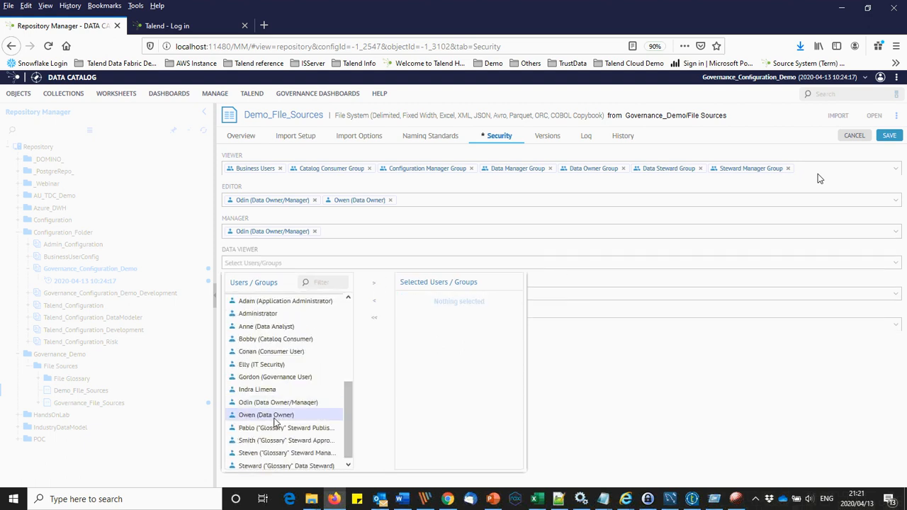
{"action": "left_click", "coordinate": [375, 283]}
{"action": "left_click", "coordinate": [557, 292]}
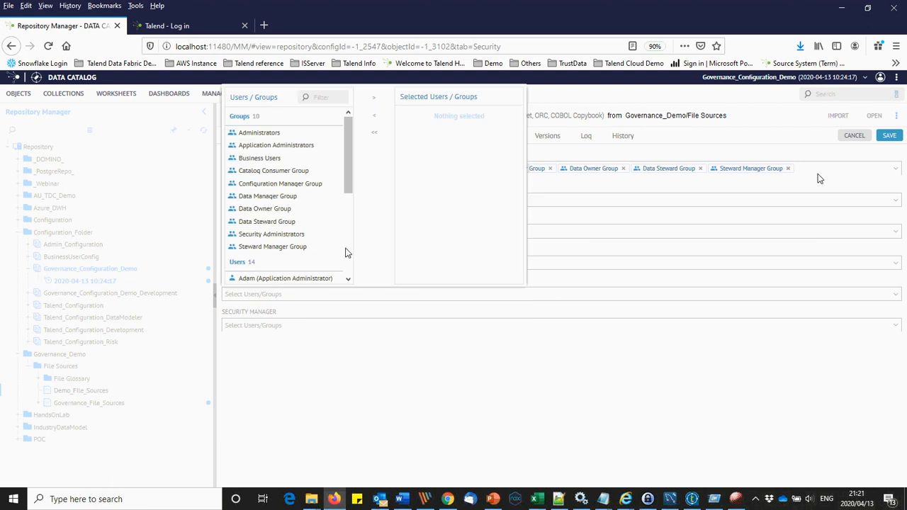
{"action": "scroll", "coordinate": [330, 243], "scroll_direction": "down", "scroll_amount": 5}
{"action": "left_click", "coordinate": [283, 218]}
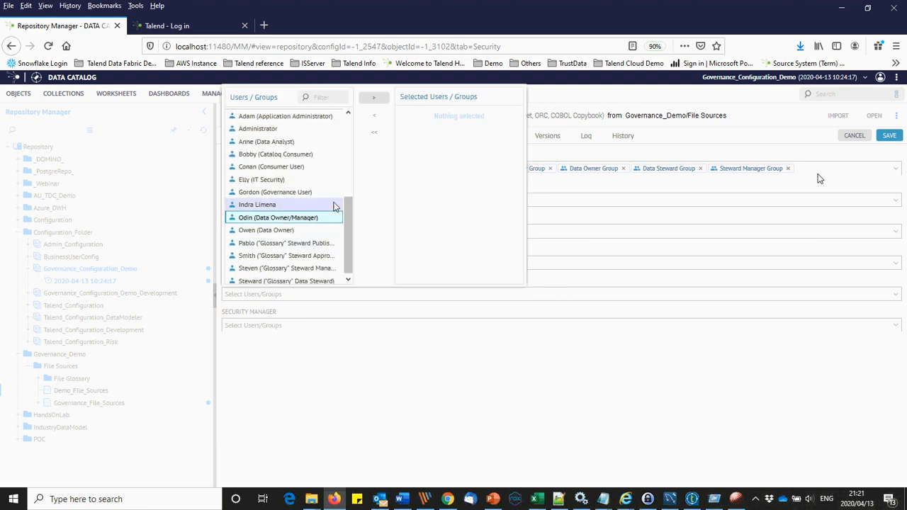
{"action": "left_click", "coordinate": [373, 97]}
Step: Make Administrators and the data owner/manager user security managers, then save the security settings
{"action": "left_click", "coordinate": [383, 328]}
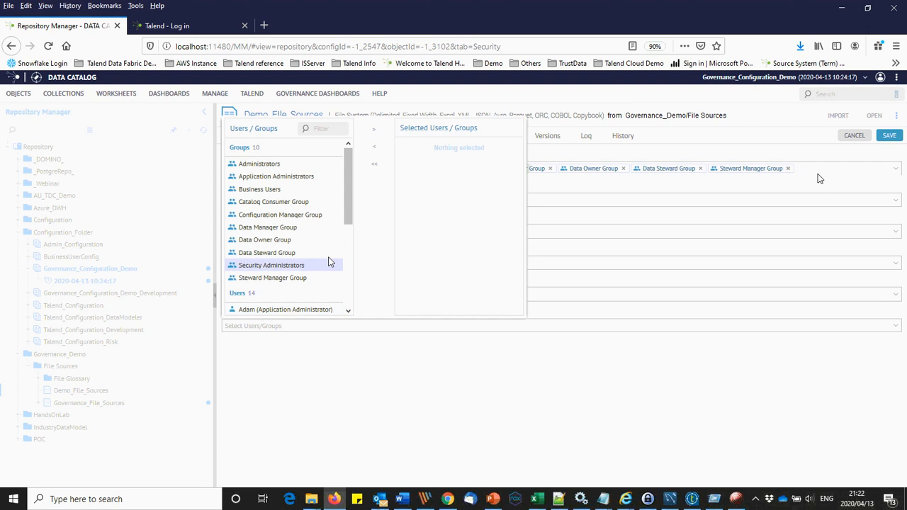
{"action": "left_click", "coordinate": [286, 168]}
{"action": "left_click", "coordinate": [373, 129]}
{"action": "scroll", "coordinate": [352, 255], "scroll_direction": "down", "scroll_amount": 5}
{"action": "left_click", "coordinate": [283, 246]}
{"action": "left_click", "coordinate": [374, 132]}
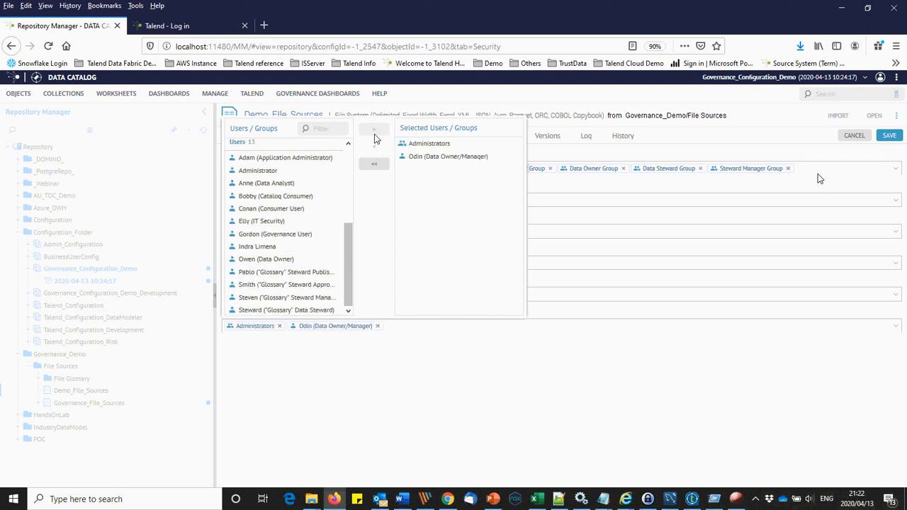
{"action": "left_click", "coordinate": [565, 383]}
{"action": "left_click", "coordinate": [887, 136]}
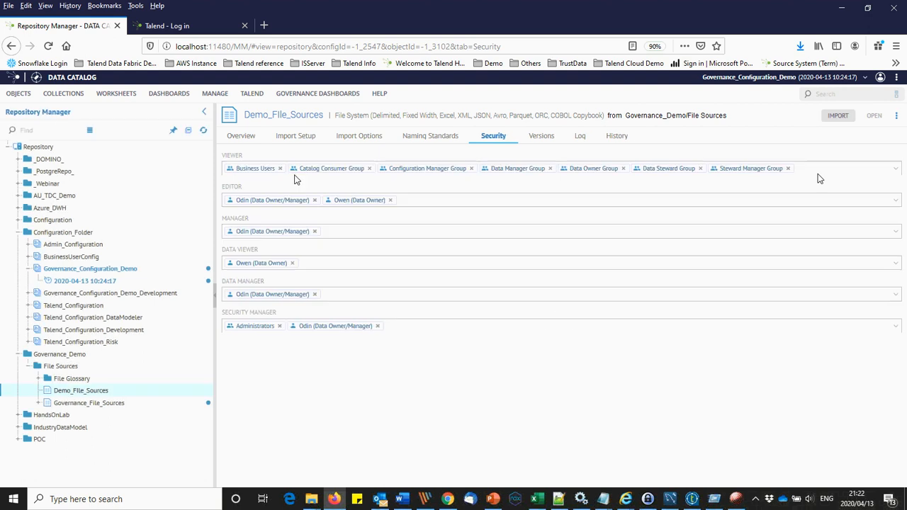
{"action": "left_click", "coordinate": [78, 284]}
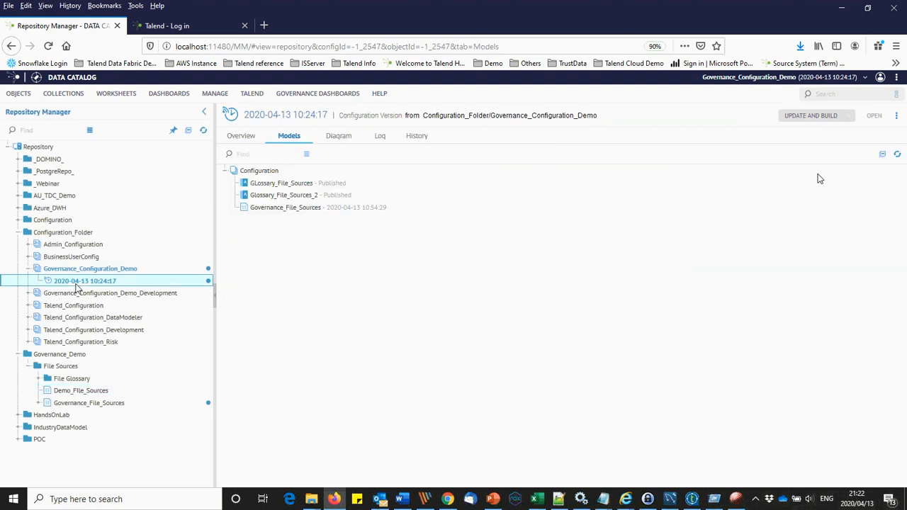
Step: Open the Governance User's properties in user management
{"action": "left_click", "coordinate": [60, 393]}
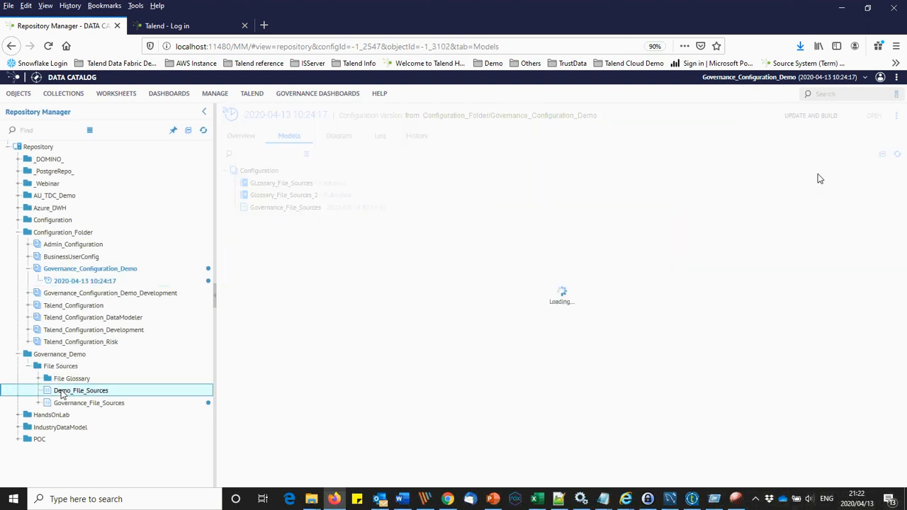
{"action": "left_click", "coordinate": [208, 95]}
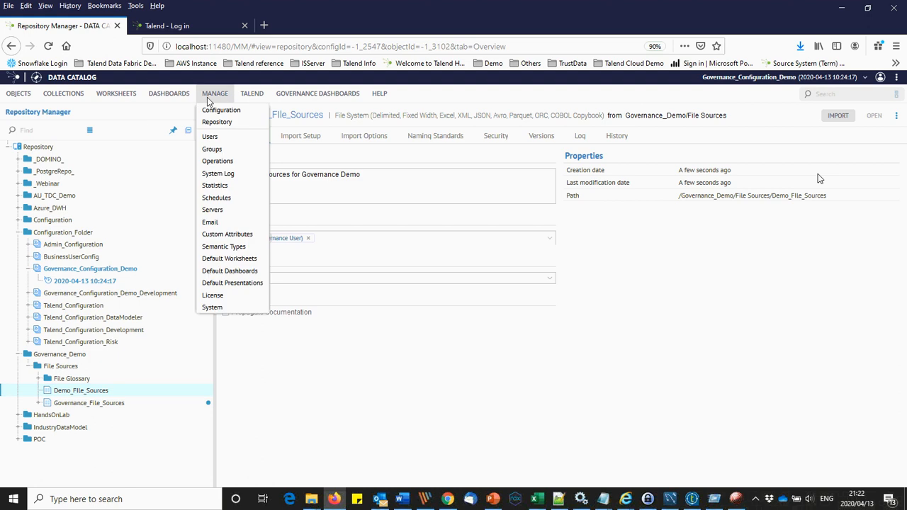
{"action": "left_click", "coordinate": [211, 136]}
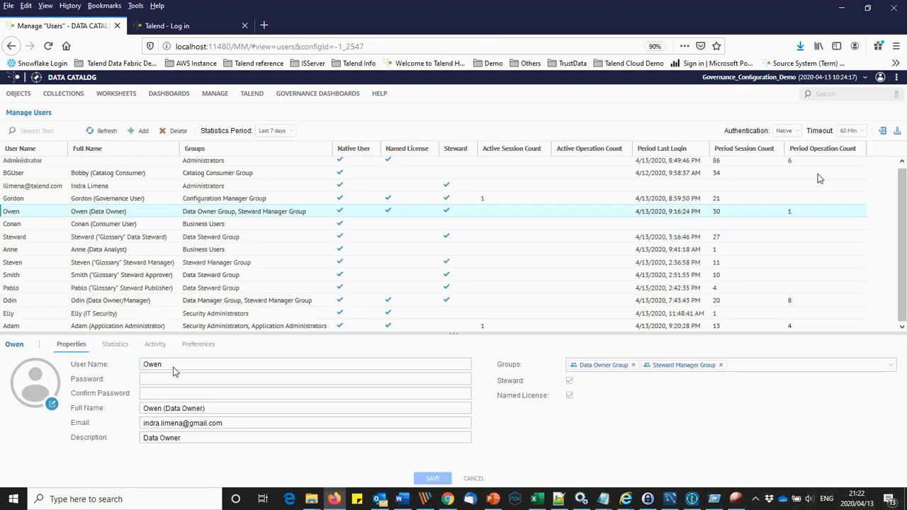
{"action": "left_click", "coordinate": [48, 201]}
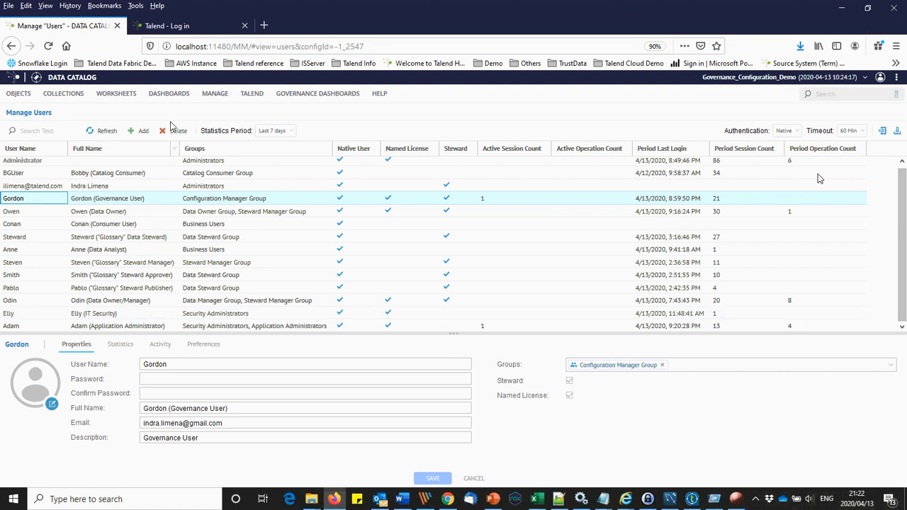
Step: Check the Configuration Manager Group details, then reopen the Demo_File_Sources overview
{"action": "left_click", "coordinate": [221, 97]}
{"action": "left_click", "coordinate": [229, 151]}
{"action": "left_click", "coordinate": [51, 265]}
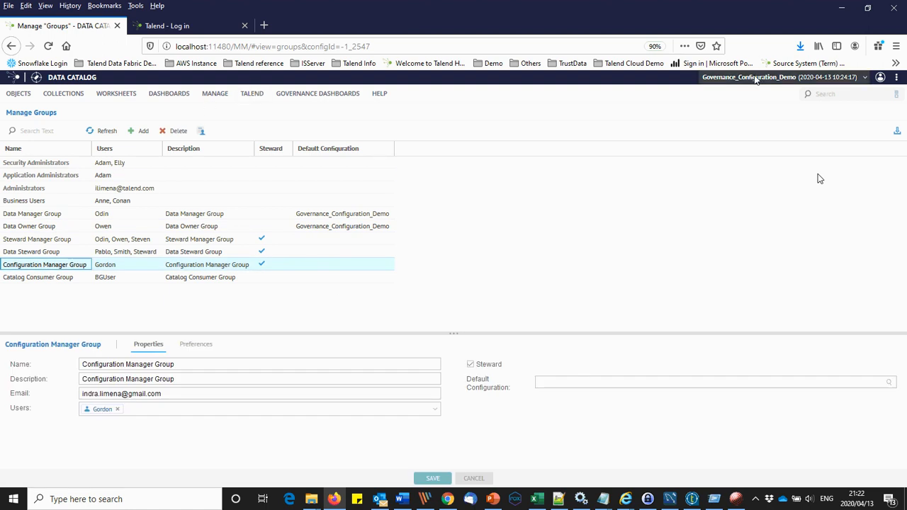
{"action": "mouse_move", "coordinate": [215, 94]}
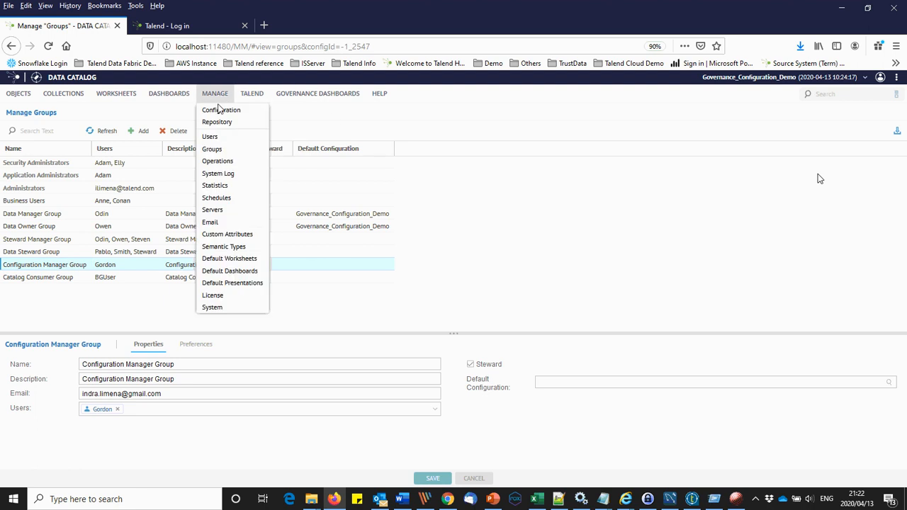
{"action": "left_click", "coordinate": [217, 122]}
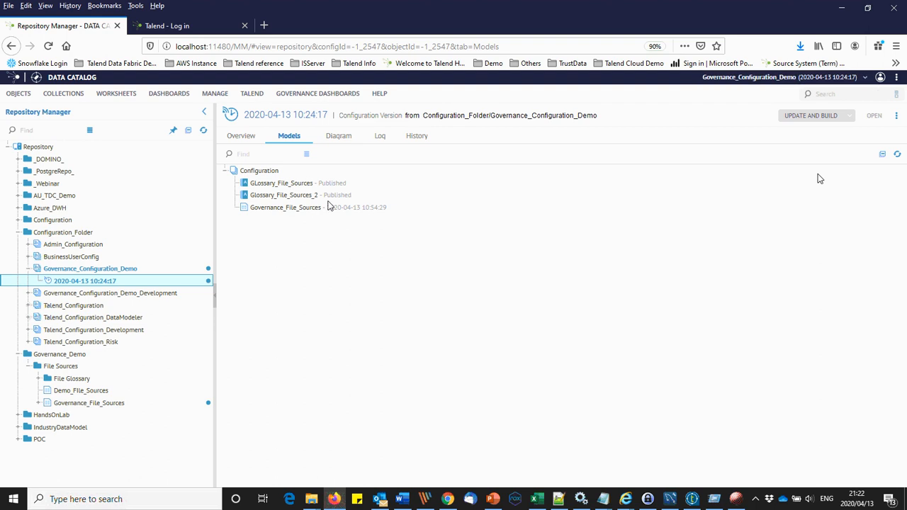
{"action": "left_click", "coordinate": [78, 390]}
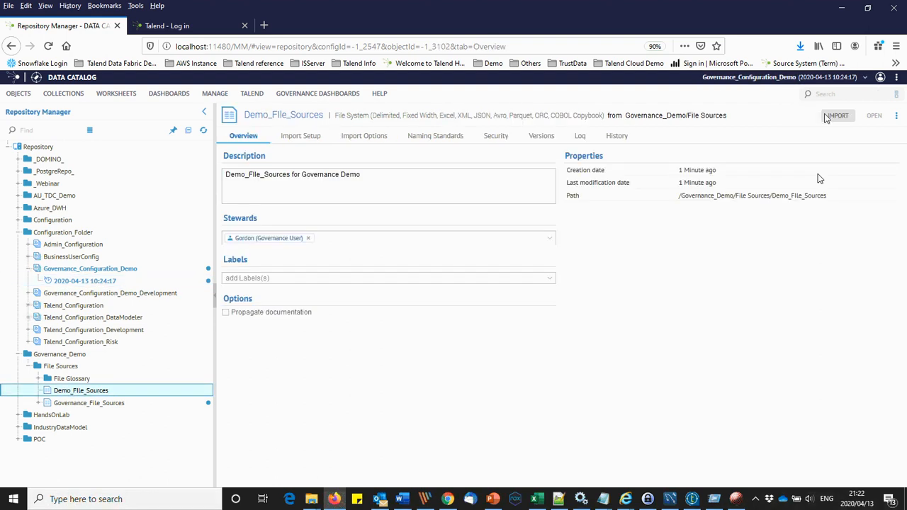
Step: Import a new version of Demo_File_Sources and view its log showing 53 new models
{"action": "left_click", "coordinate": [838, 116]}
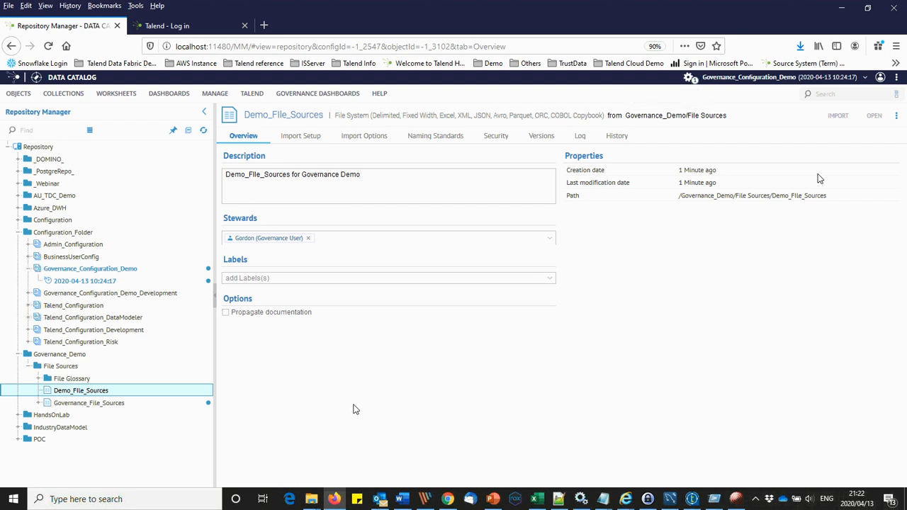
{"action": "left_click", "coordinate": [691, 77]}
{"action": "left_click", "coordinate": [685, 98]}
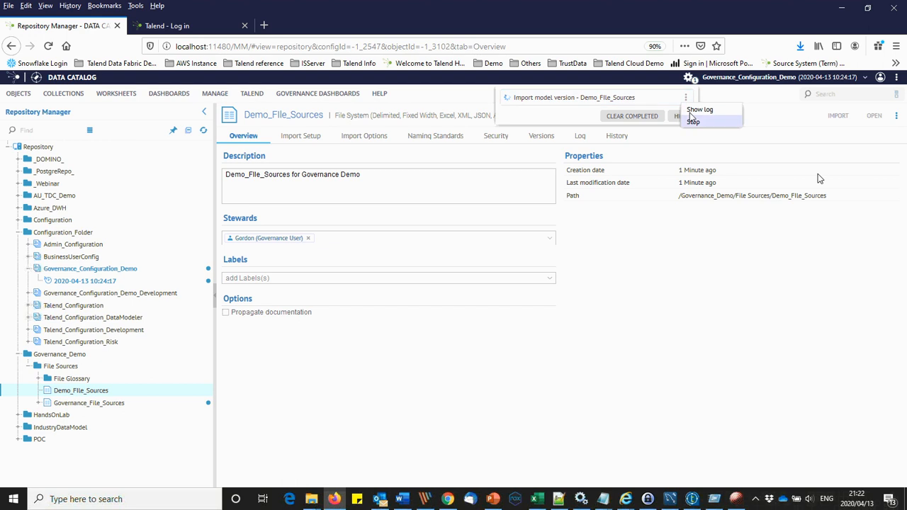
{"action": "left_click", "coordinate": [699, 110]}
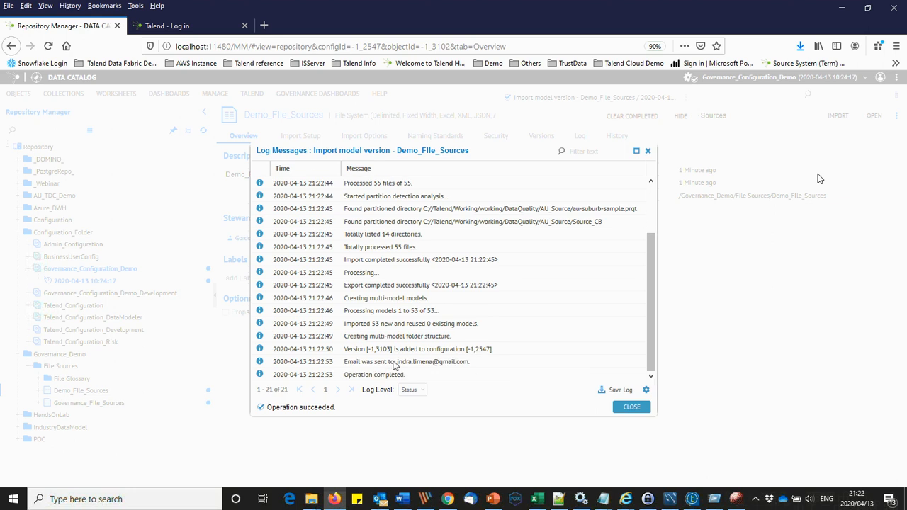
Step: Open the Data Catalog import notification email in Gmail and follow its link to the source
{"action": "left_click", "coordinate": [447, 498]}
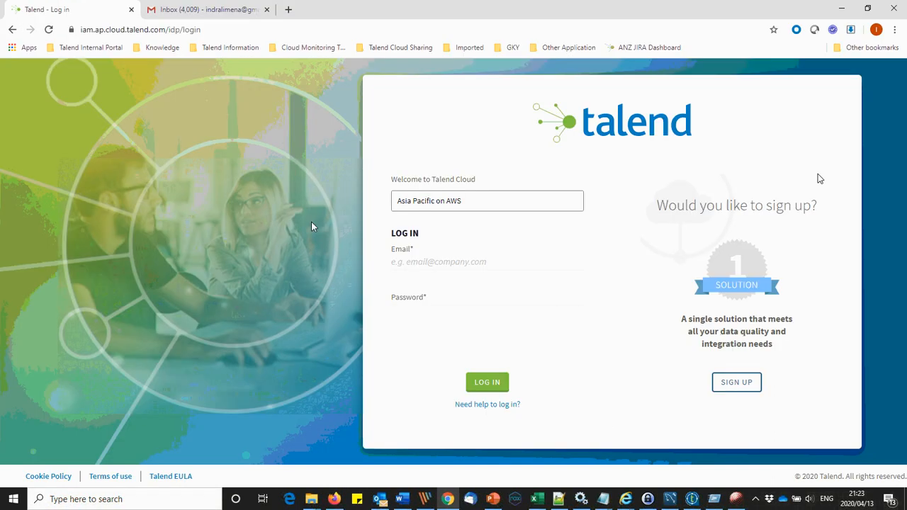
{"action": "left_click", "coordinate": [170, 14]}
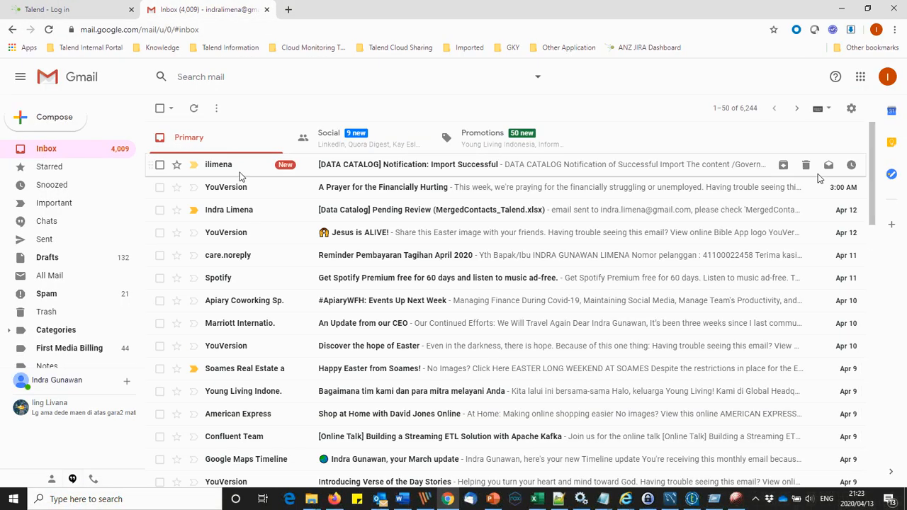
{"action": "left_click", "coordinate": [240, 173]}
{"action": "left_click", "coordinate": [369, 221]}
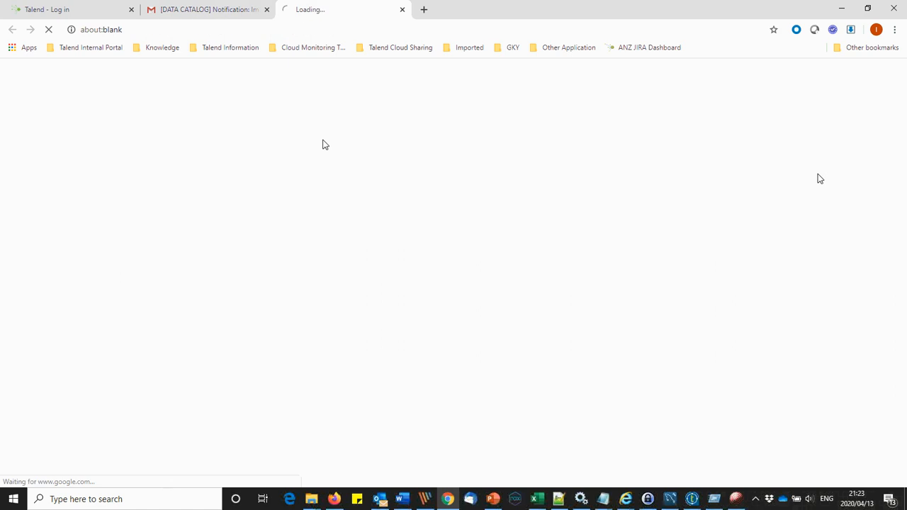
{"action": "key", "text": "alt+Tab"}
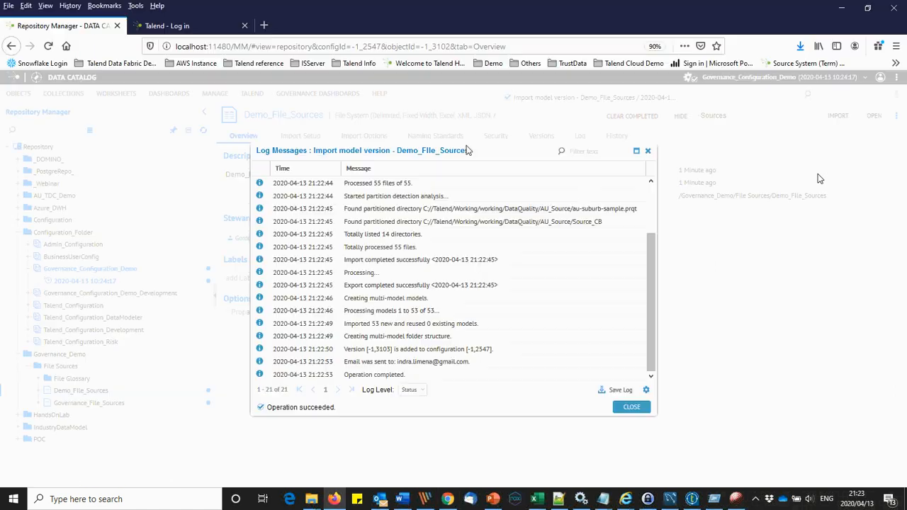
{"action": "left_click", "coordinate": [631, 406]}
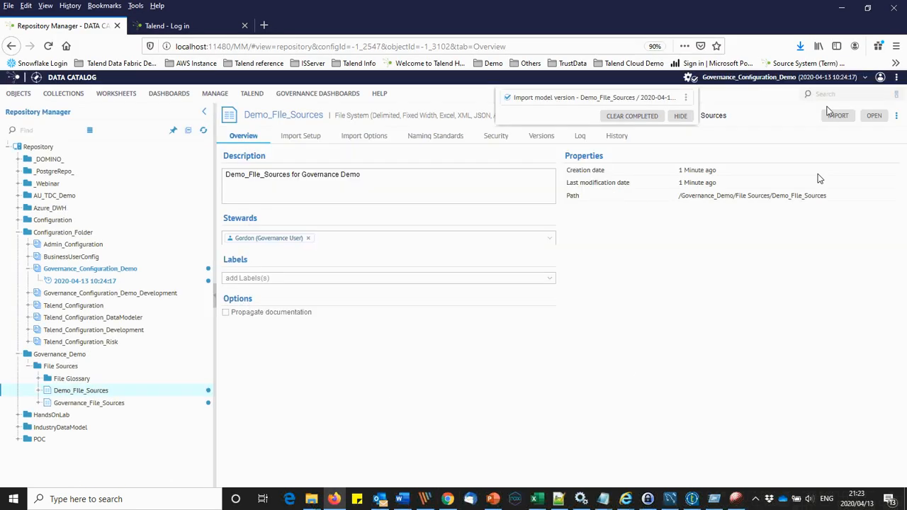
{"action": "key", "text": "alt+Tab"}
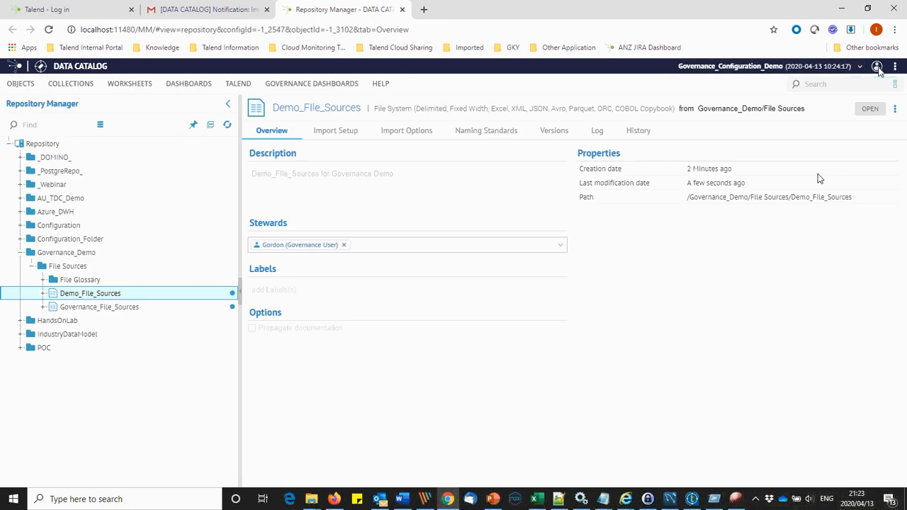
{"action": "left_click", "coordinate": [19, 240]}
{"action": "left_click", "coordinate": [58, 280]}
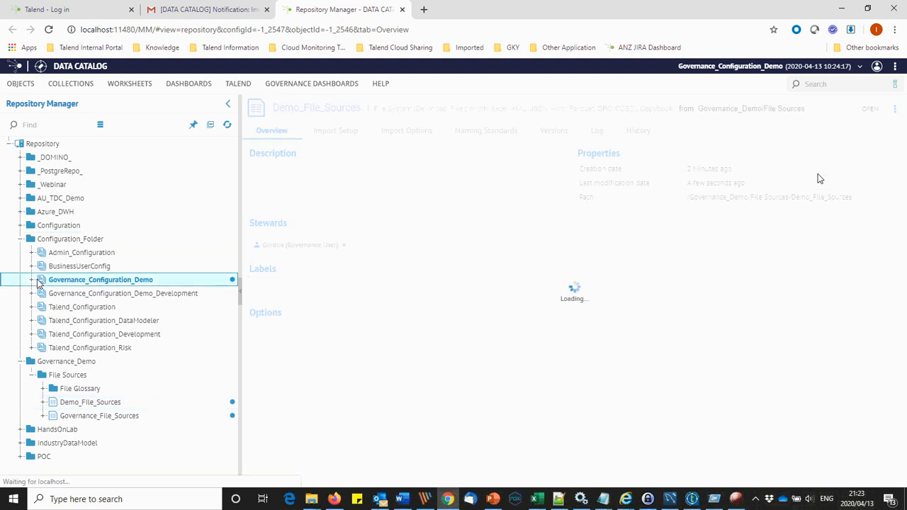
{"action": "left_click", "coordinate": [31, 279]}
{"action": "left_click", "coordinate": [68, 293]}
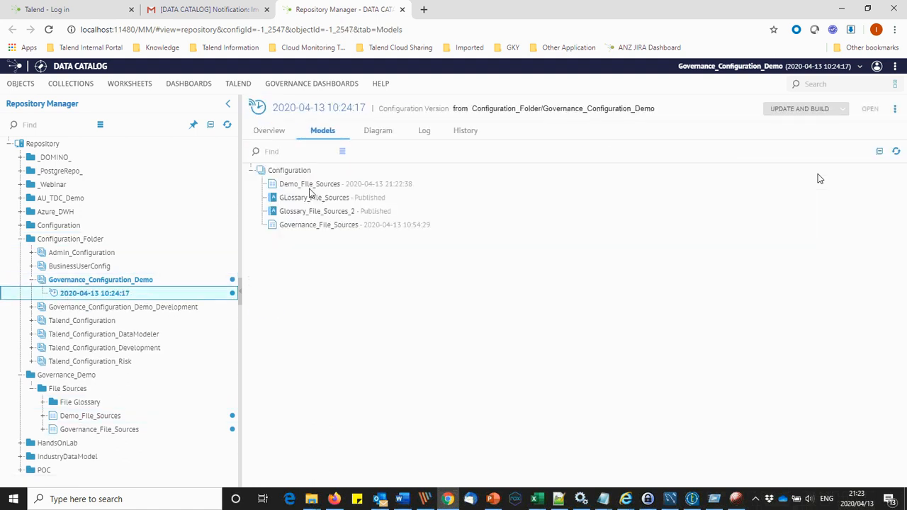
{"action": "key", "text": "alt+Tab"}
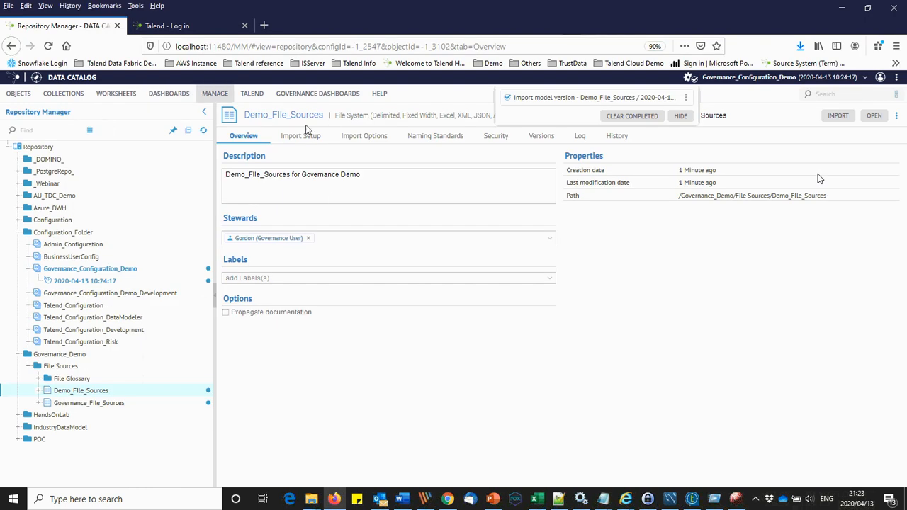
{"action": "key", "text": "alt+Tab"}
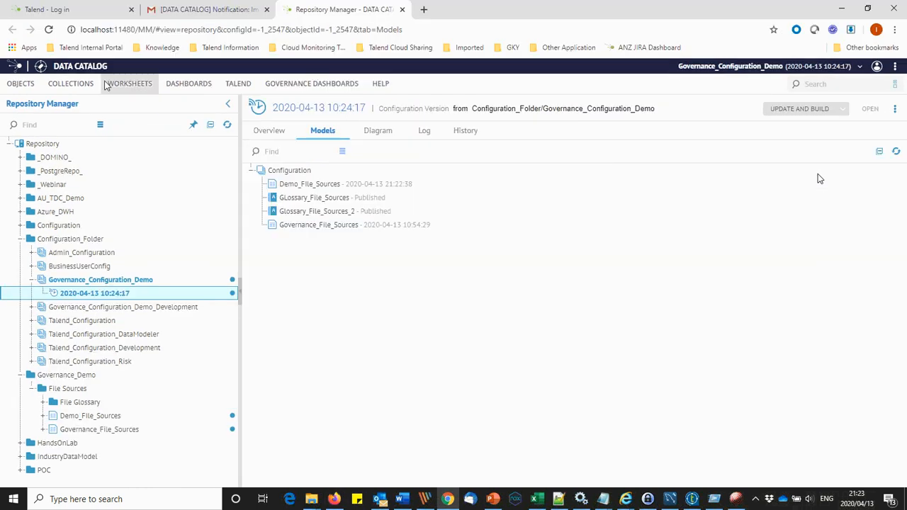
{"action": "left_click", "coordinate": [40, 66]}
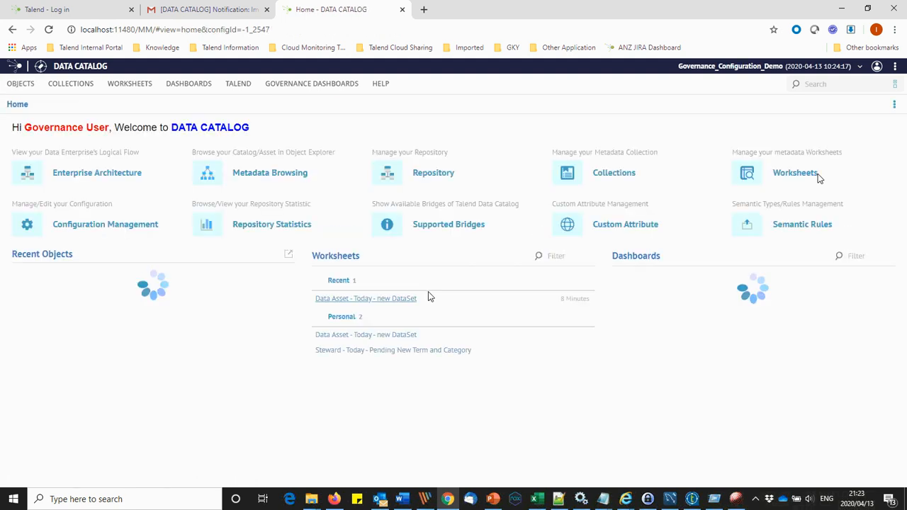
Step: Open CFMASTER.xlsx from page 2 of the 'Data Asset - Today - new DataSet' worksheet and start a sharing email
{"action": "left_click", "coordinate": [394, 300]}
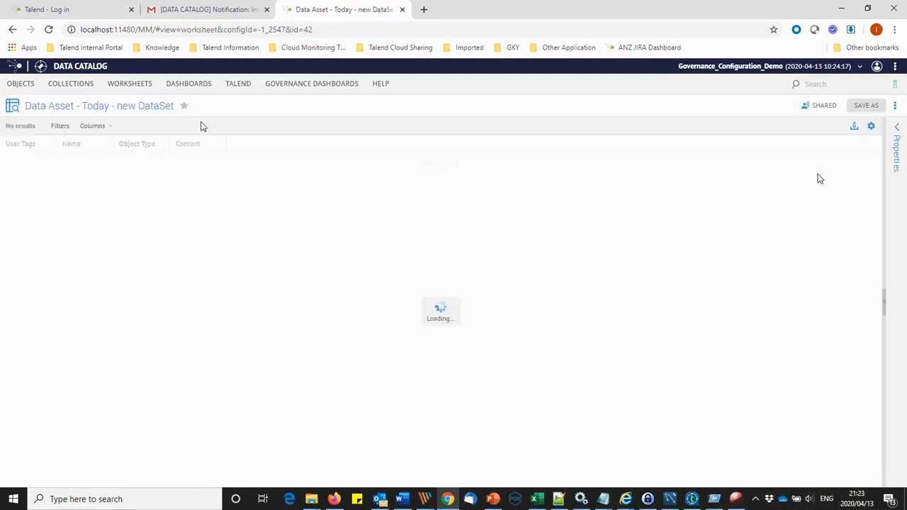
{"action": "left_click", "coordinate": [104, 126]}
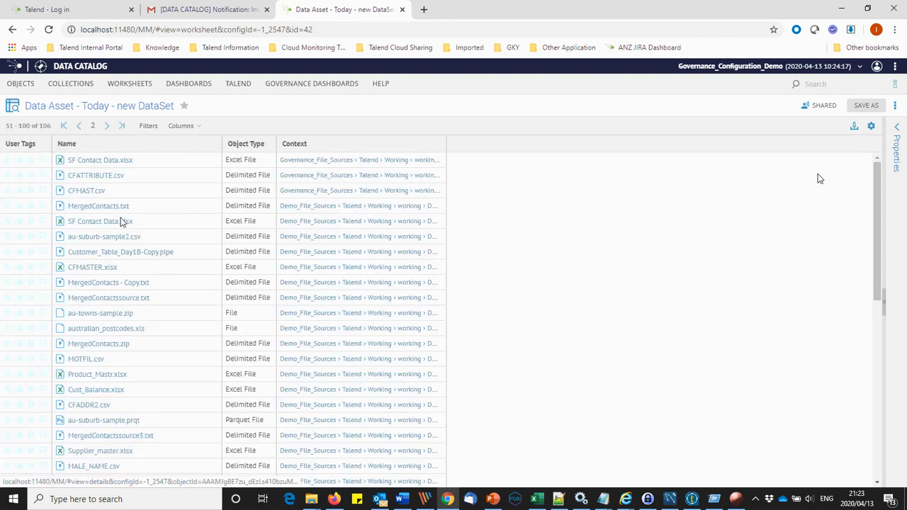
{"action": "left_click", "coordinate": [104, 266]}
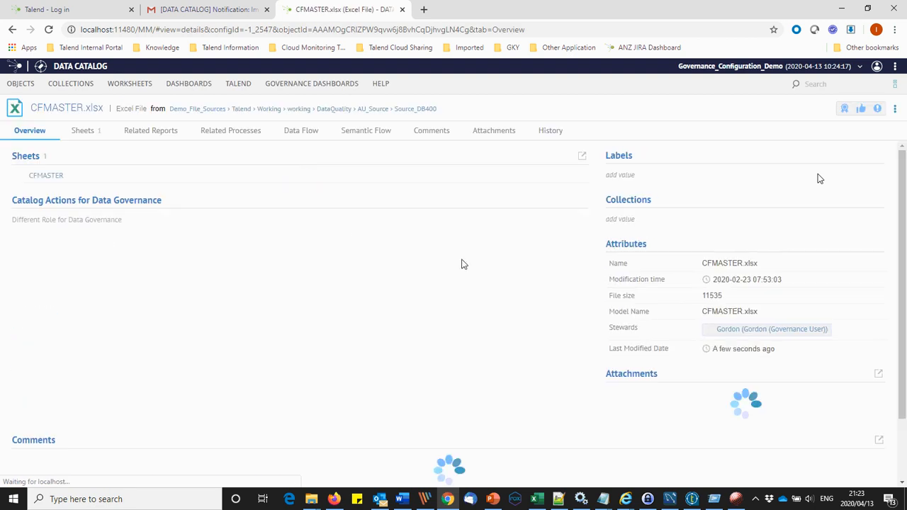
{"action": "left_click", "coordinate": [32, 245]}
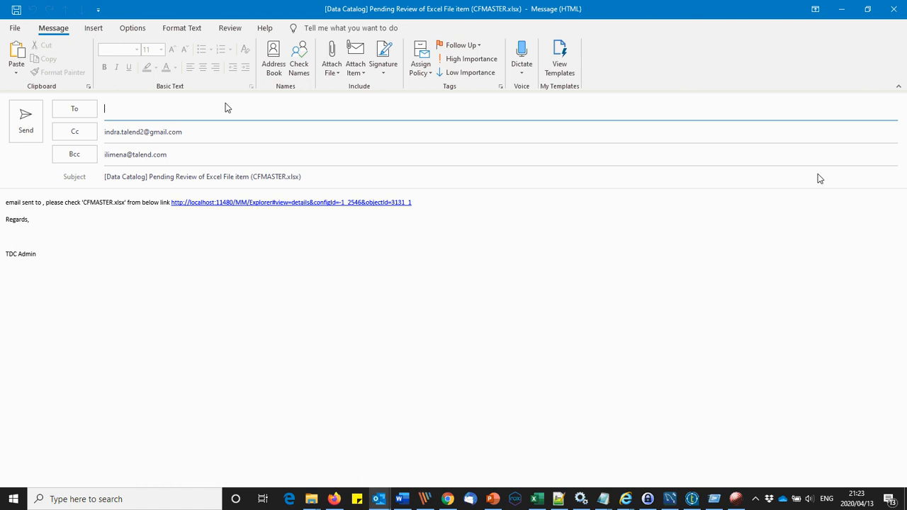
Step: Address the CFMASTER.xlsx review email to the data owner, tidy its opening line, and send it
{"action": "type", "text": "indra."}
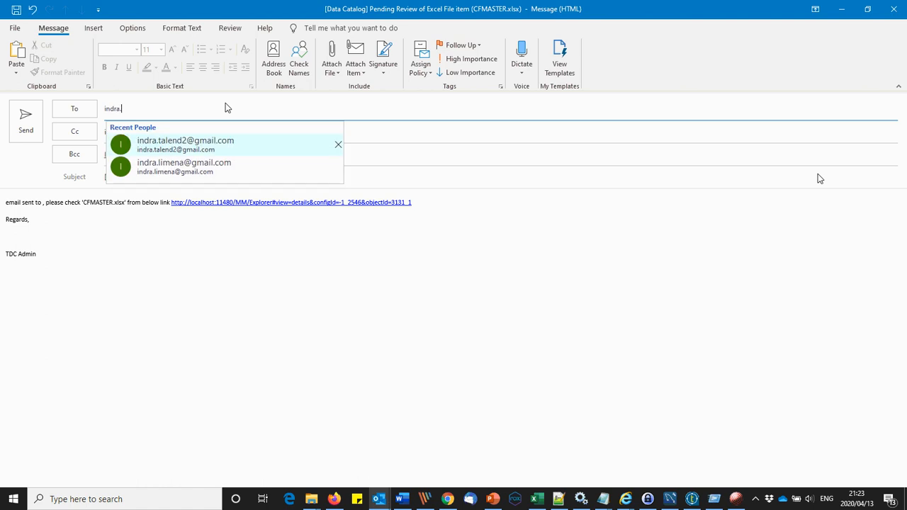
{"action": "left_click", "coordinate": [182, 166]}
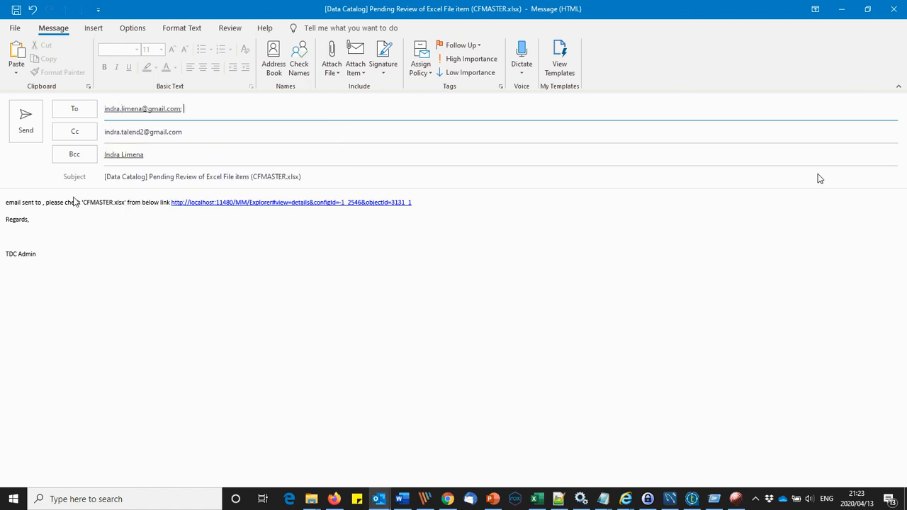
{"action": "left_click", "coordinate": [11, 204]}
{"action": "key", "text": "ctrl+shift+Right"}
{"action": "key", "text": "ctrl+shift+Right"}
{"action": "key", "text": "ctrl+shift+Right"}
{"action": "key", "text": "ctrl+shift+Right"}
{"action": "key", "text": "Delete"}
{"action": "key", "text": "Return"}
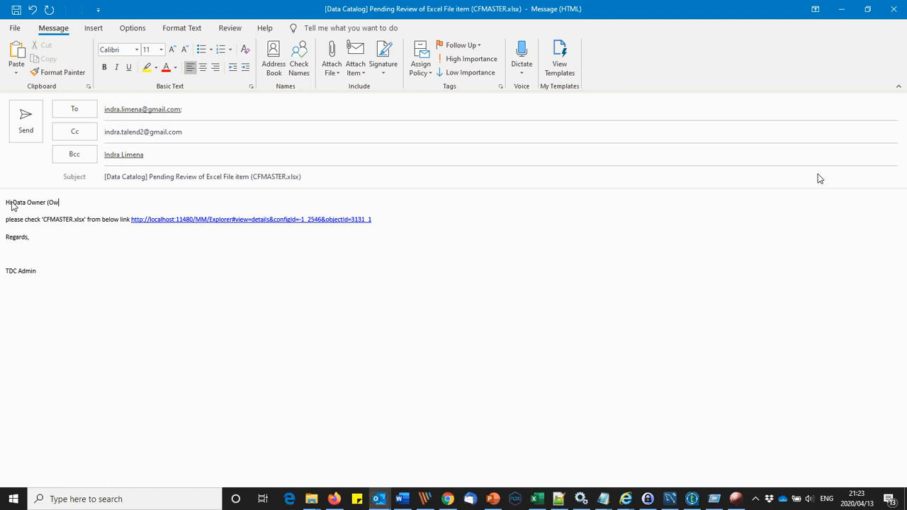
{"action": "left_click", "coordinate": [25, 124]}
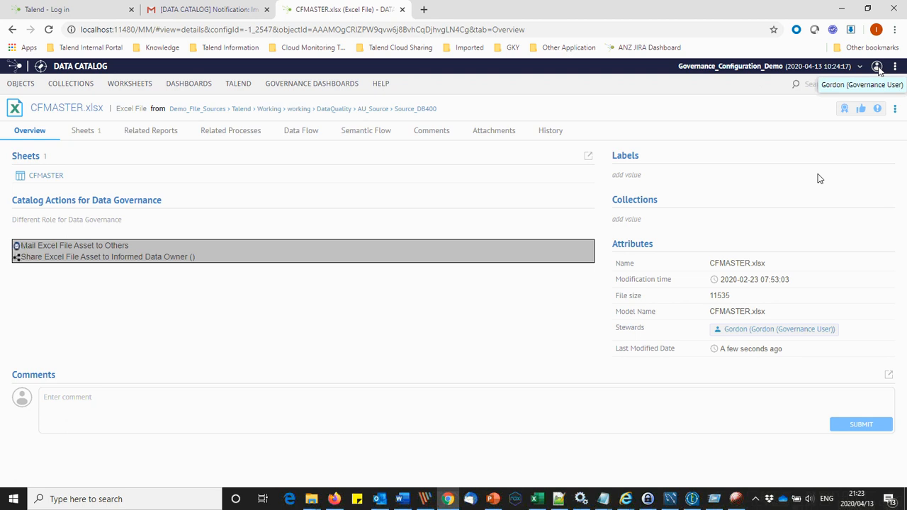
Step: Sign out of Data Catalog and copy the data owner's name from the CFMASTER.xlsx review email
{"action": "left_click", "coordinate": [334, 499]}
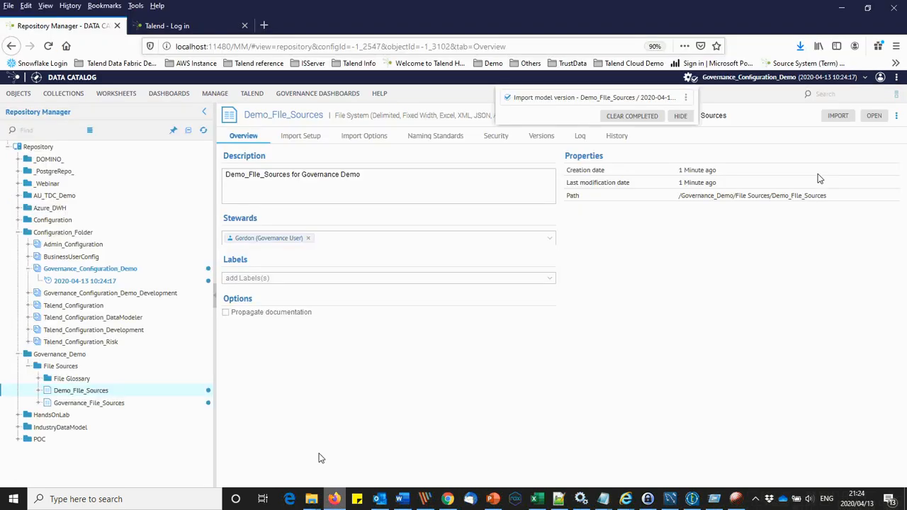
{"action": "left_click", "coordinate": [880, 79]}
{"action": "left_click", "coordinate": [841, 134]}
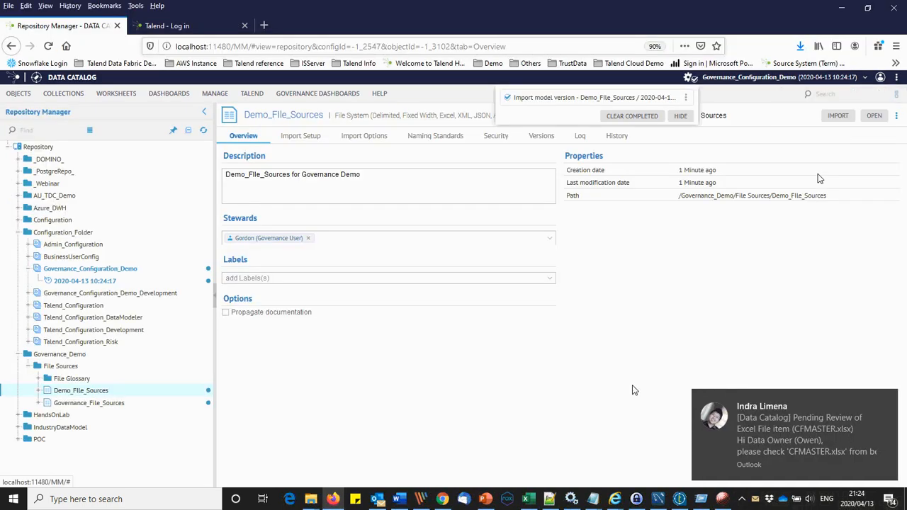
{"action": "left_click", "coordinate": [443, 499]}
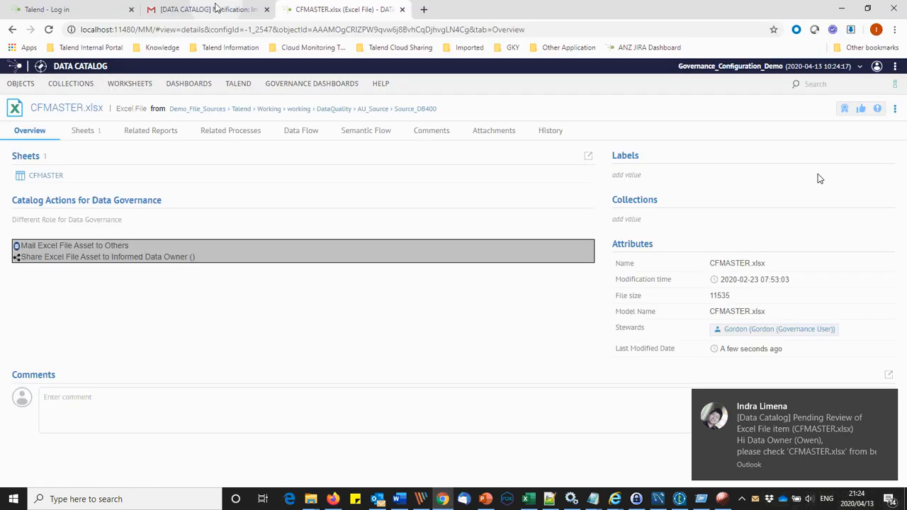
{"action": "left_click", "coordinate": [206, 9]}
{"action": "left_click", "coordinate": [63, 148]}
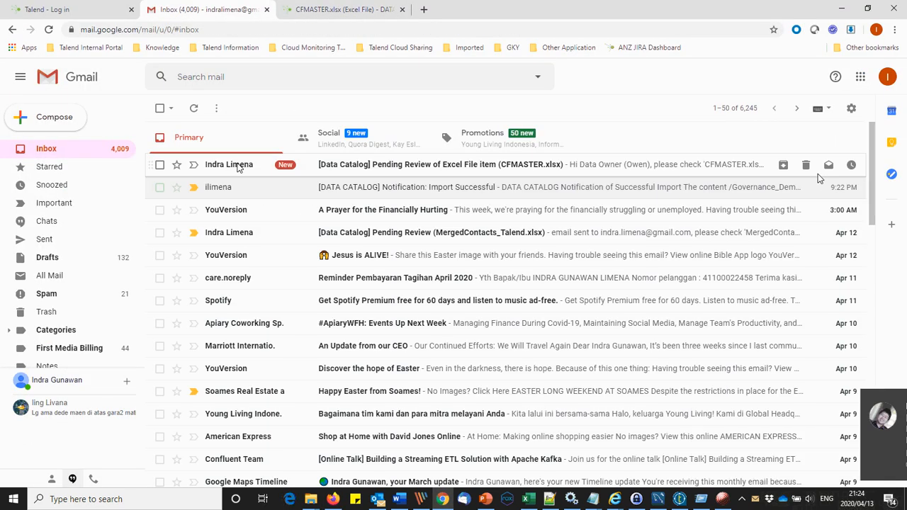
{"action": "left_click", "coordinate": [241, 167]}
{"action": "left_click_drag", "start_coordinate": [240, 206], "coordinate": [254, 207]}
Step: Log in to Data Catalog with the data owner's username and password, then go Home
{"action": "key", "text": "alt+Tab"}
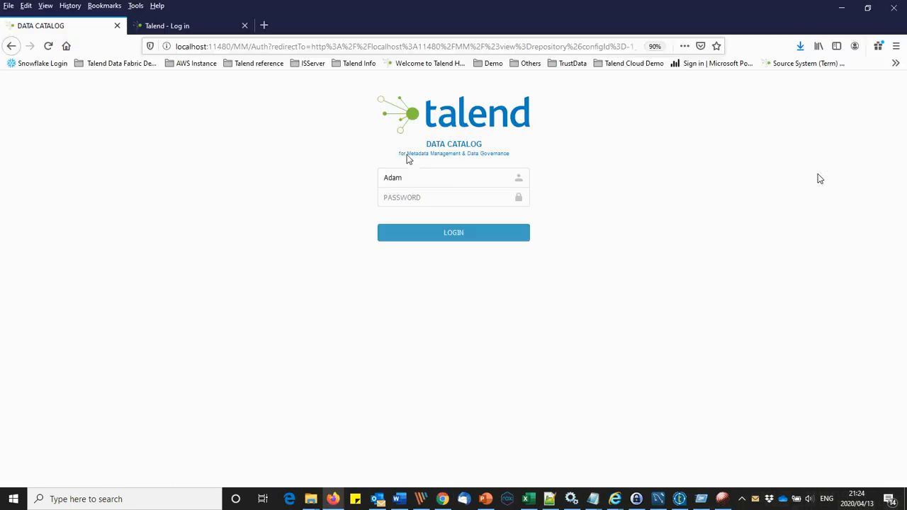
{"action": "left_click", "coordinate": [421, 178]}
{"action": "key", "text": "BackSpace"}
{"action": "key", "text": "BackSpace"}
{"action": "key", "text": "BackSpace"}
{"action": "key", "text": "BackSpace"}
{"action": "type", "text": "Owen"}
{"action": "key", "text": "Tab"}
{"action": "type", "text": "****"}
{"action": "left_click", "coordinate": [442, 233]}
{"action": "left_click", "coordinate": [314, 151]}
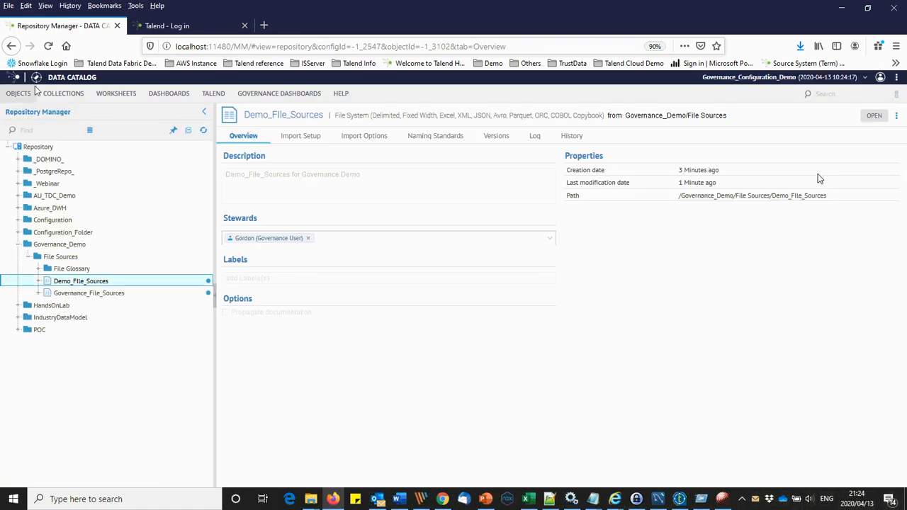
{"action": "left_click", "coordinate": [40, 81]}
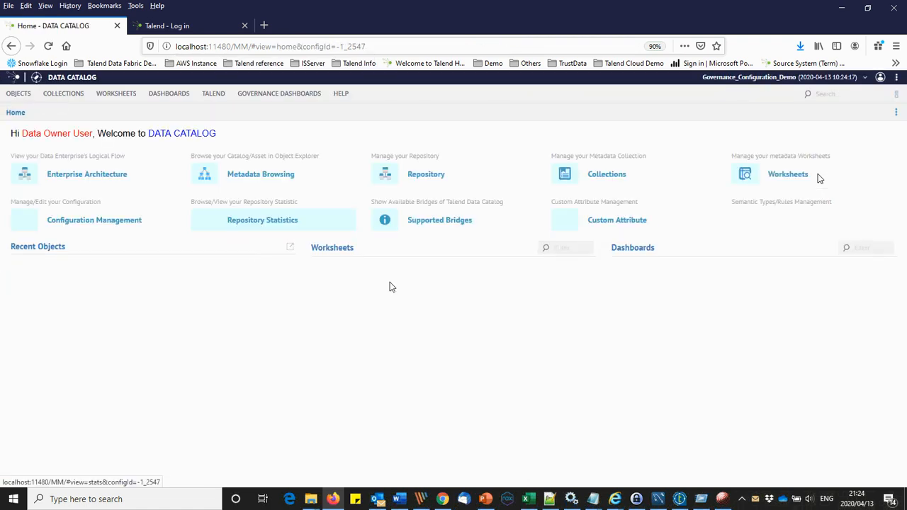
Step: Browse page 2 of the 'Data Asset - Today - new DataSet' worksheet, then return to the review email
{"action": "left_click", "coordinate": [362, 289]}
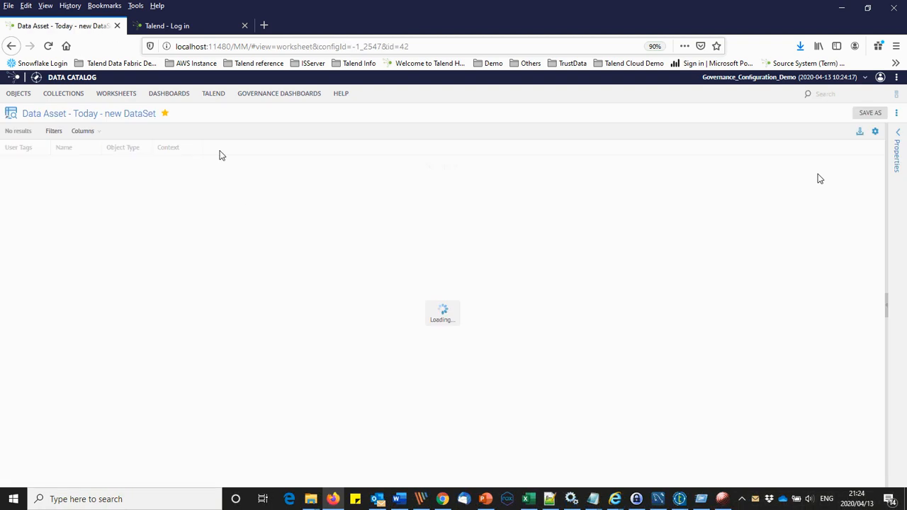
{"action": "left_click", "coordinate": [95, 132]}
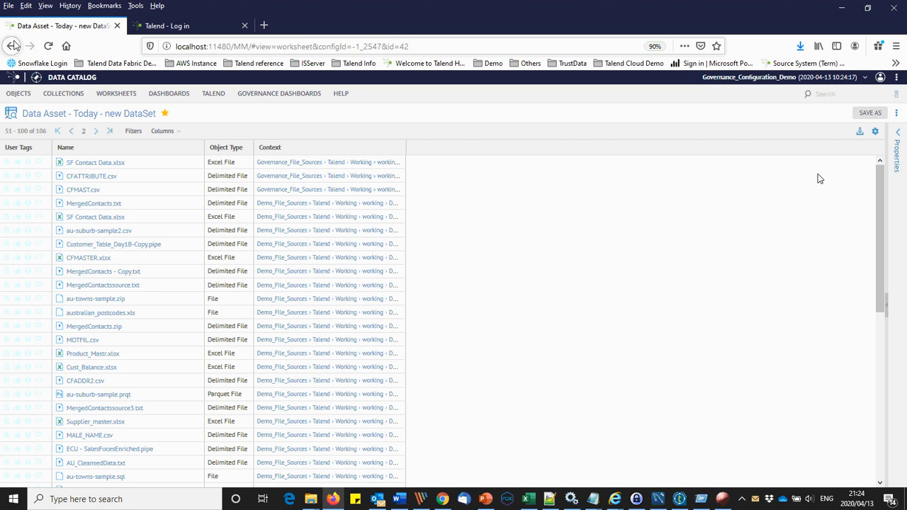
{"action": "left_click", "coordinate": [445, 494]}
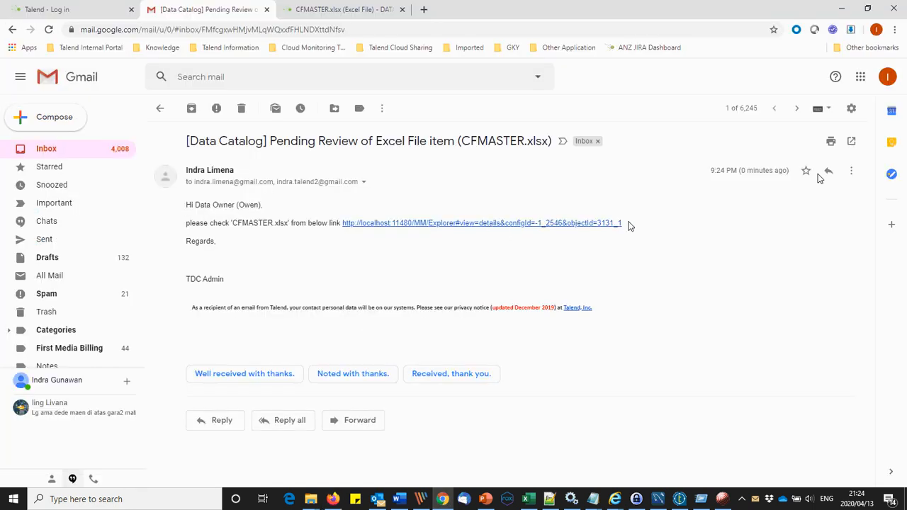
Step: Switch to the CFMASTER.xlsx catalog page and log out of Data Catalog
{"action": "left_click", "coordinate": [606, 225]}
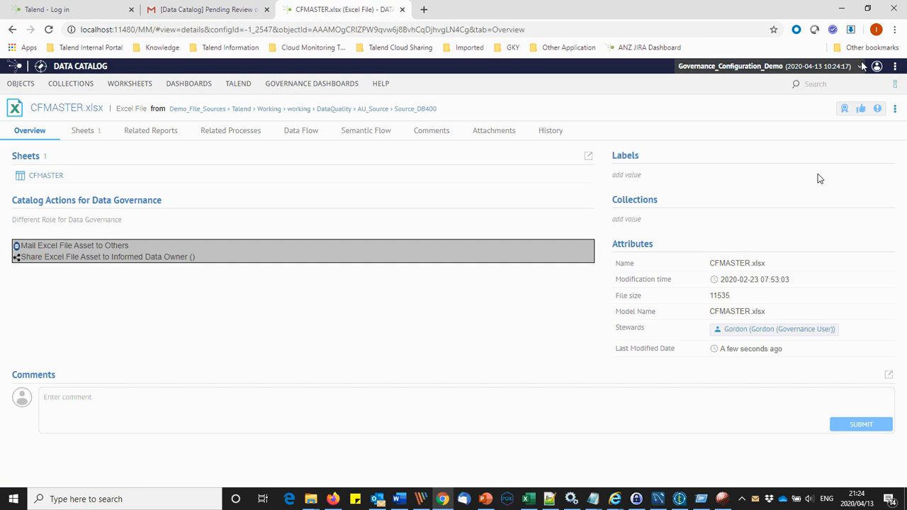
{"action": "left_click", "coordinate": [877, 66]}
{"action": "left_click", "coordinate": [820, 128]}
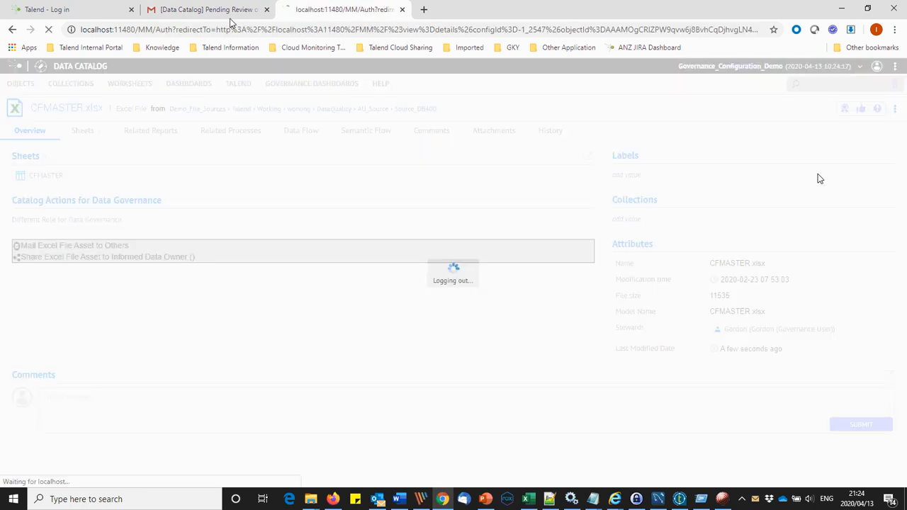
Step: Follow the email's CFMASTER.xlsx link, log in as the data owner and dismiss the configuration error
{"action": "left_click", "coordinate": [213, 13]}
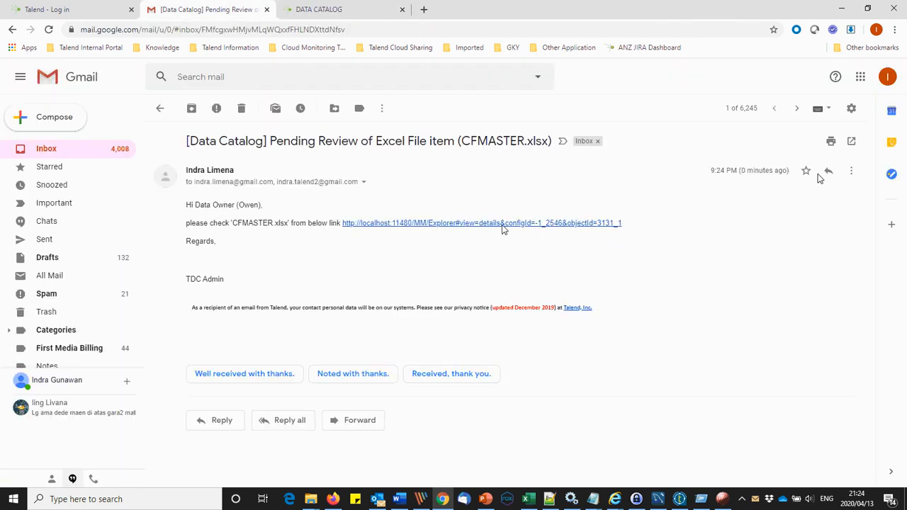
{"action": "left_click", "coordinate": [503, 232]}
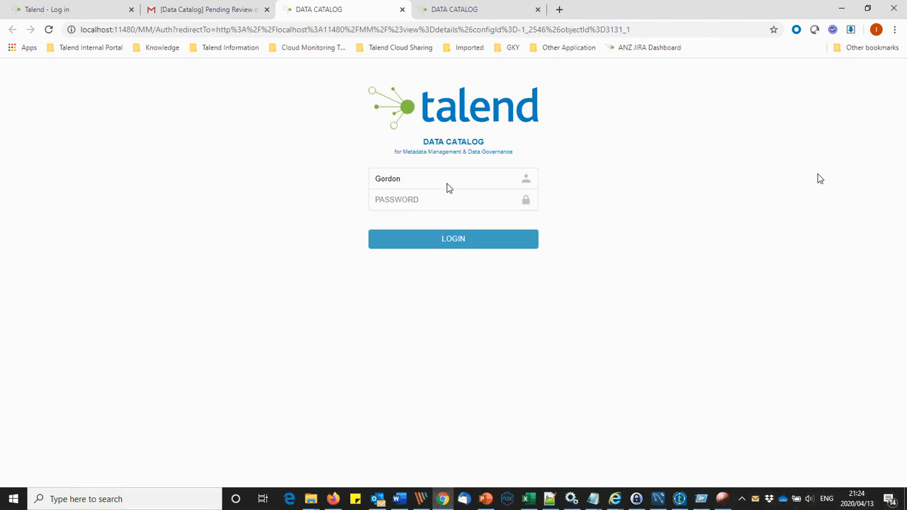
{"action": "key", "text": "ctrl+a"}
{"action": "type", "text": "Owen"}
{"action": "type", "text": "••••"}
{"action": "key", "text": "Return"}
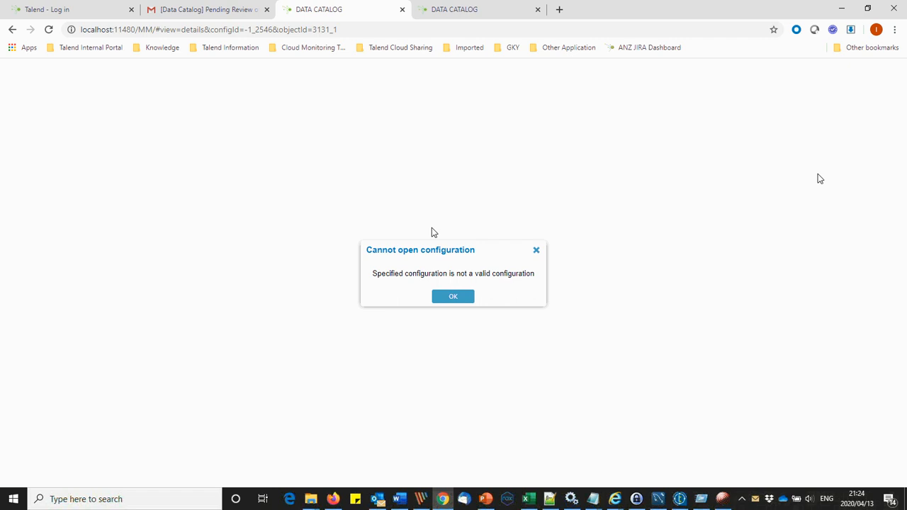
{"action": "left_click", "coordinate": [444, 296]}
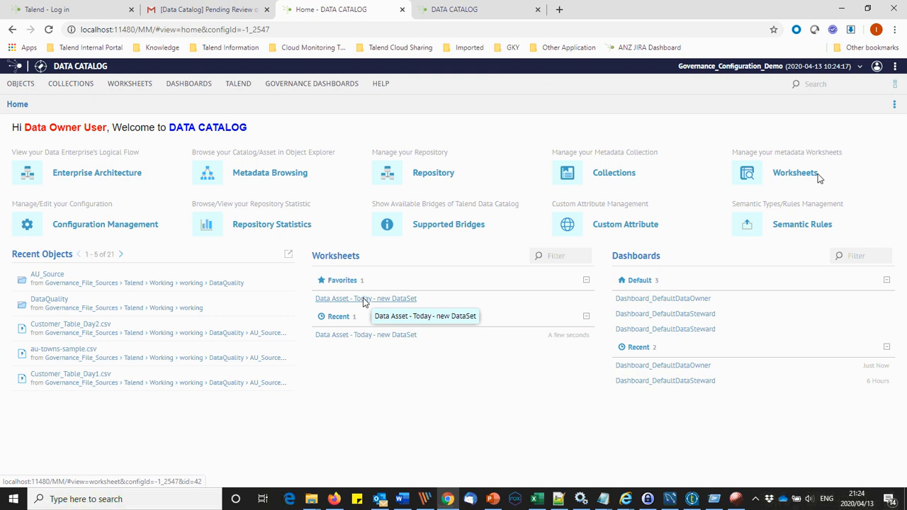
Step: Browse from the new DataSet worksheet via CFMASTER.xlsx and AU_Source into Source_DB400, opening CFADDR2.csv
{"action": "left_click", "coordinate": [362, 298]}
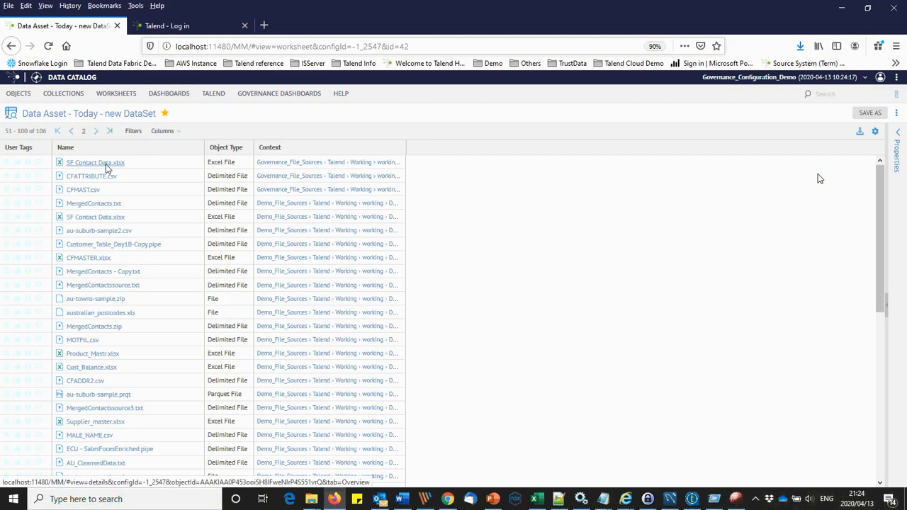
{"action": "left_click", "coordinate": [108, 258]}
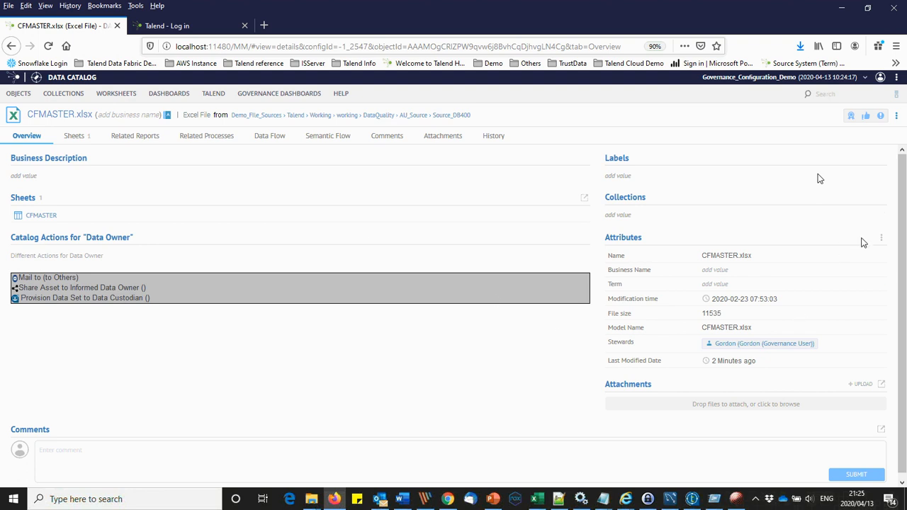
{"action": "left_click", "coordinate": [426, 117]}
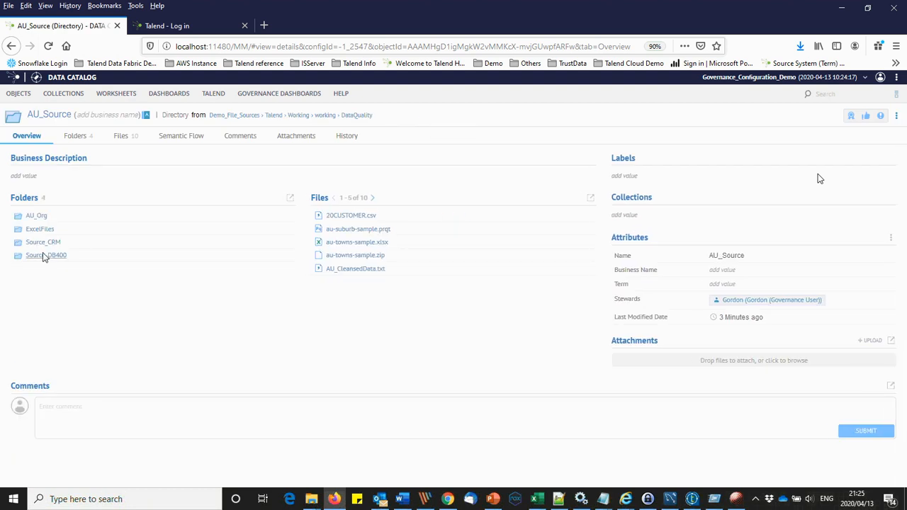
{"action": "left_click", "coordinate": [44, 253]}
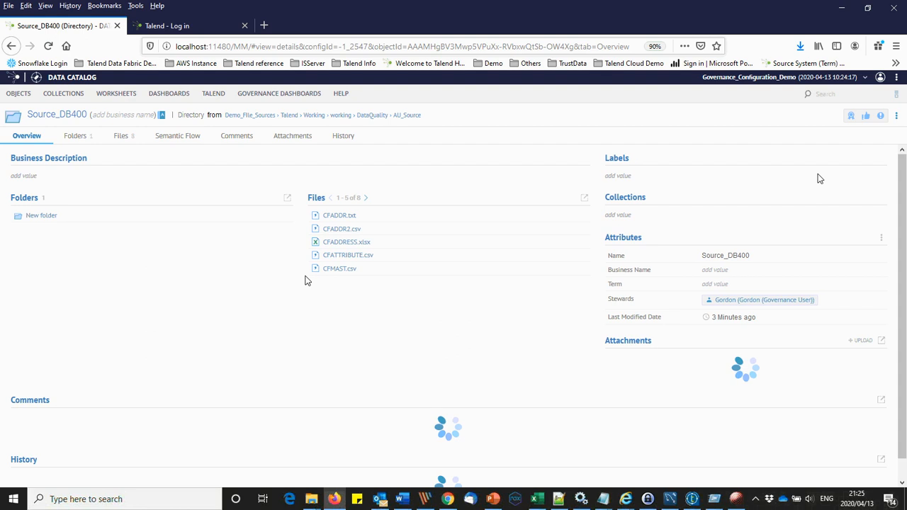
{"action": "left_click", "coordinate": [353, 234]}
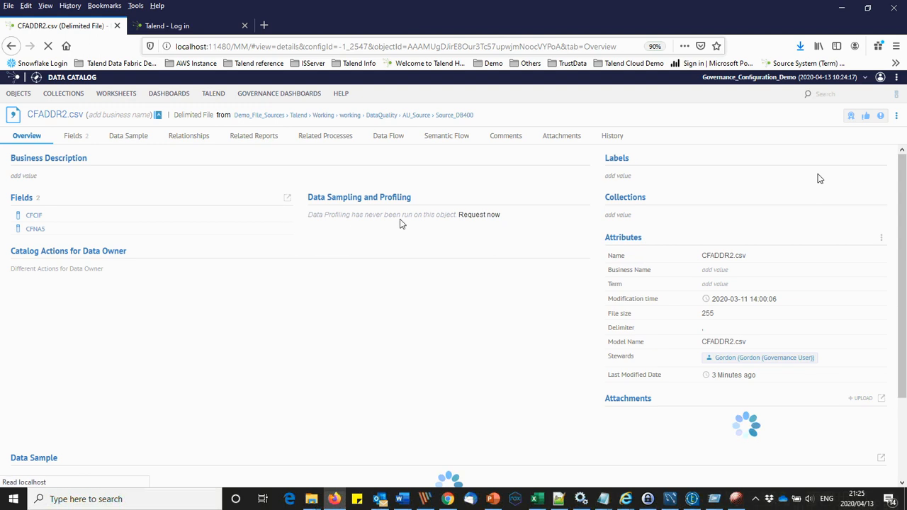
Step: Request data sampling and profiling for CFADDR2.csv and start the run
{"action": "left_click", "coordinate": [484, 217]}
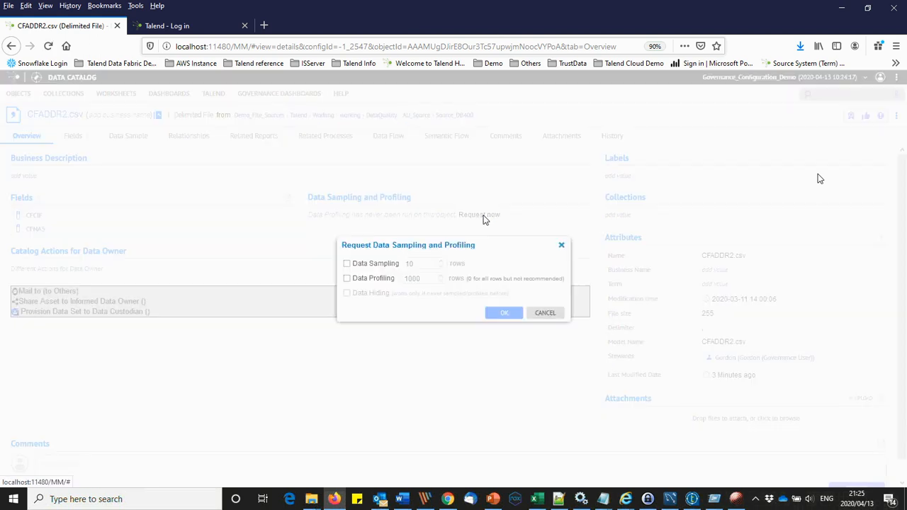
{"action": "left_click", "coordinate": [356, 280]}
{"action": "left_click", "coordinate": [347, 263]}
{"action": "double_click", "coordinate": [424, 266]}
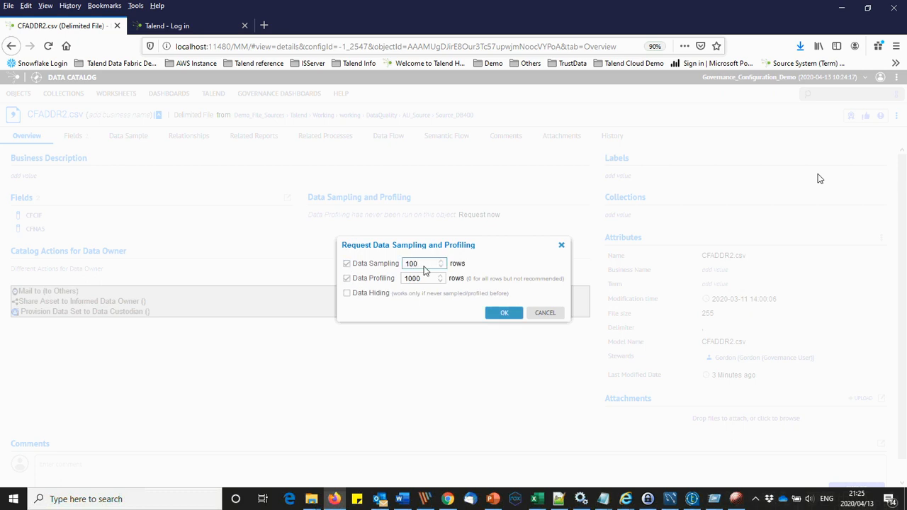
{"action": "left_click", "coordinate": [500, 312]}
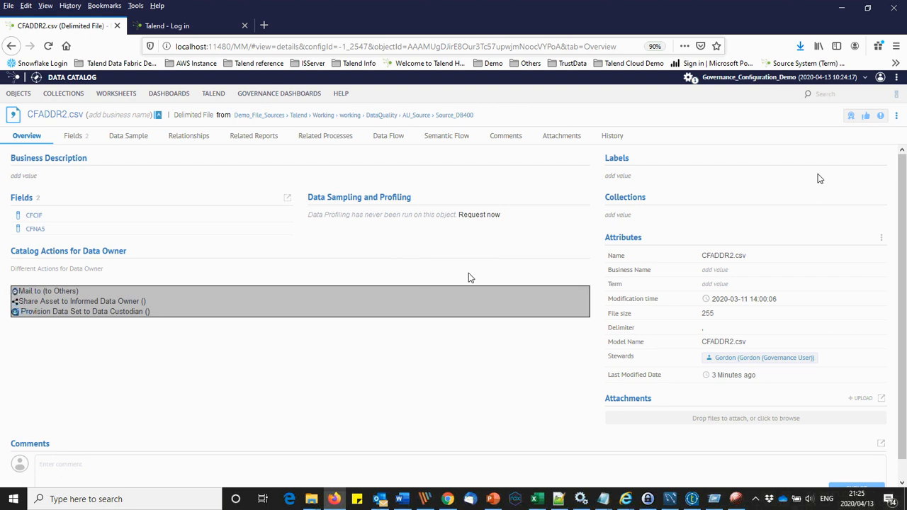
Step: Check the profiling log's write-privilege error, then start a 'Mail to (to Others)' email for CFADDR2.csv
{"action": "mouse_move", "coordinate": [687, 79]}
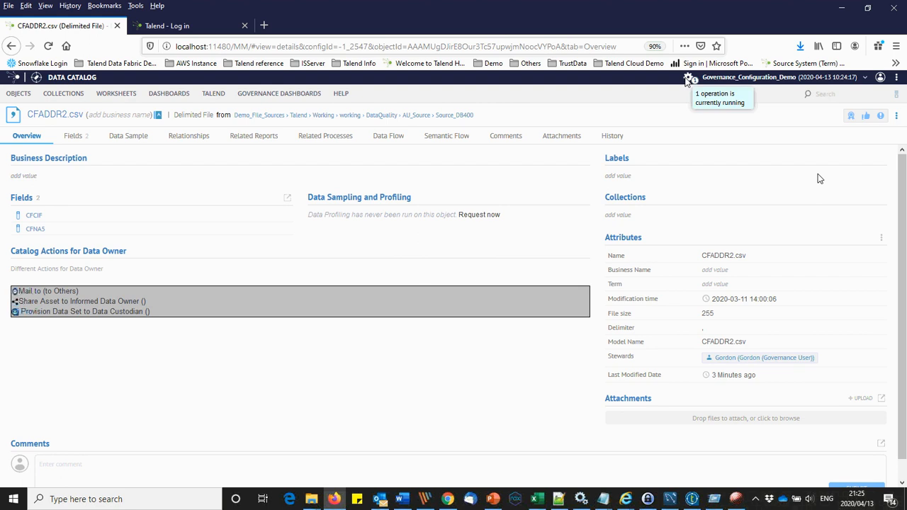
{"action": "left_click", "coordinate": [686, 80]}
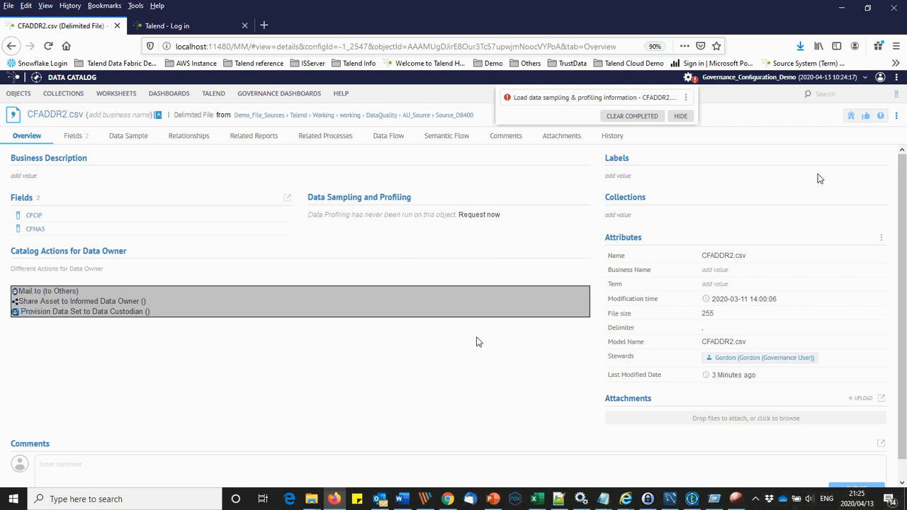
{"action": "left_click", "coordinate": [685, 97]}
{"action": "left_click", "coordinate": [695, 111]}
{"action": "left_click", "coordinate": [479, 361]}
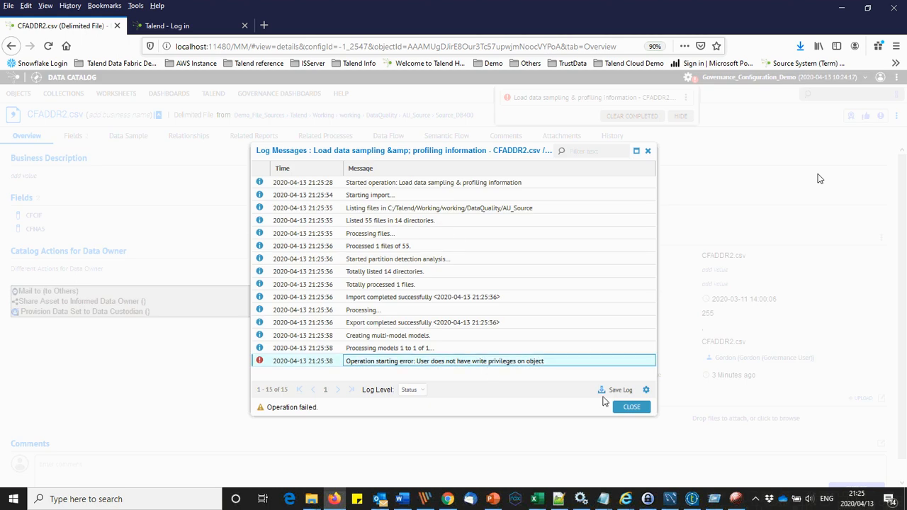
{"action": "left_click", "coordinate": [626, 408]}
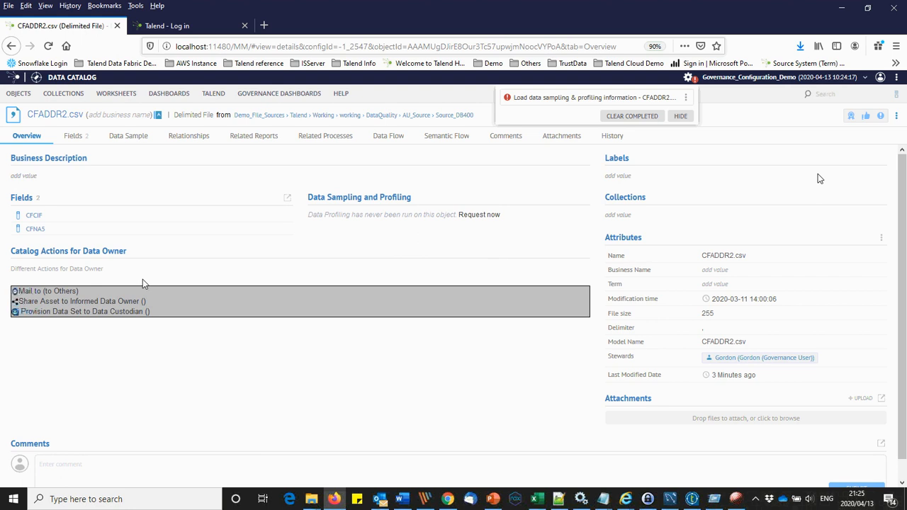
{"action": "left_click", "coordinate": [14, 295]}
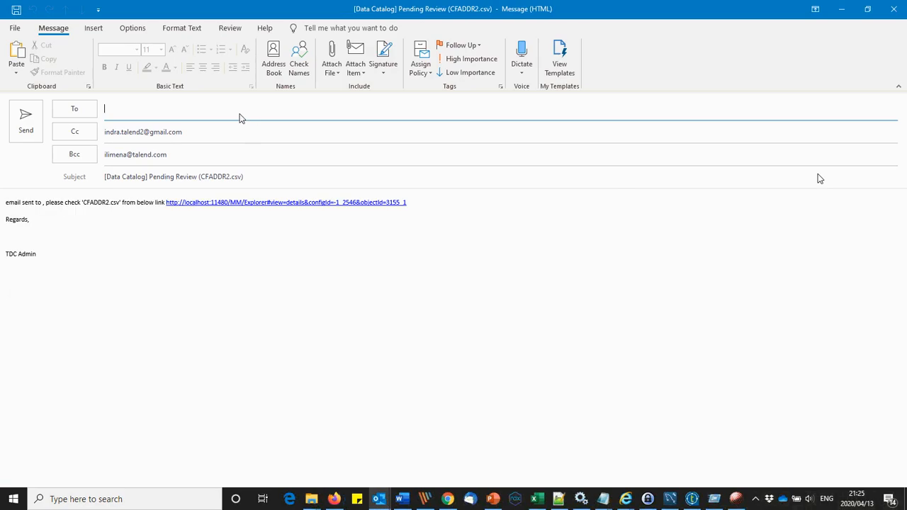
Step: Address the email to the suggested contact and replace 'email sent to' with a greeting
{"action": "type", "text": "indra"}
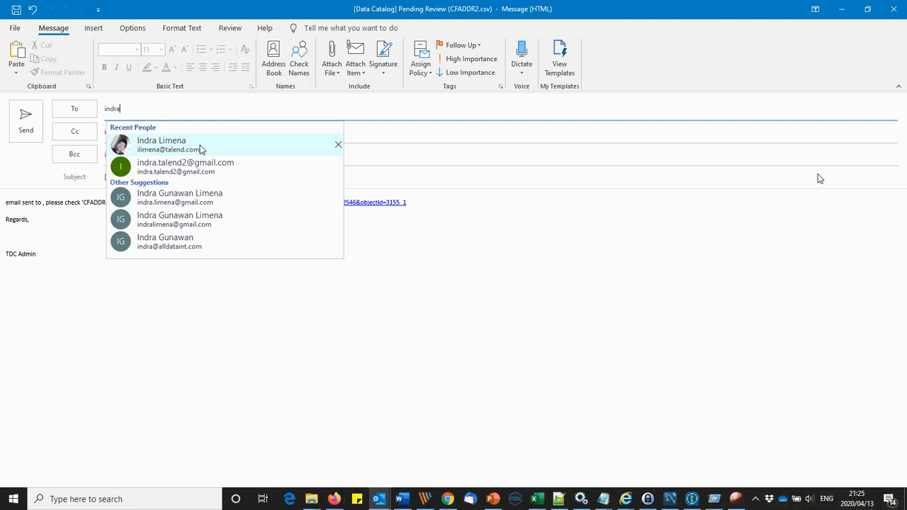
{"action": "left_click", "coordinate": [194, 199]}
{"action": "left_click", "coordinate": [9, 207]}
{"action": "key", "text": "ctrl+shift+Right"}
{"action": "key", "text": "ctrl+shift+Right"}
{"action": "key", "text": "ctrl+shift+Right"}
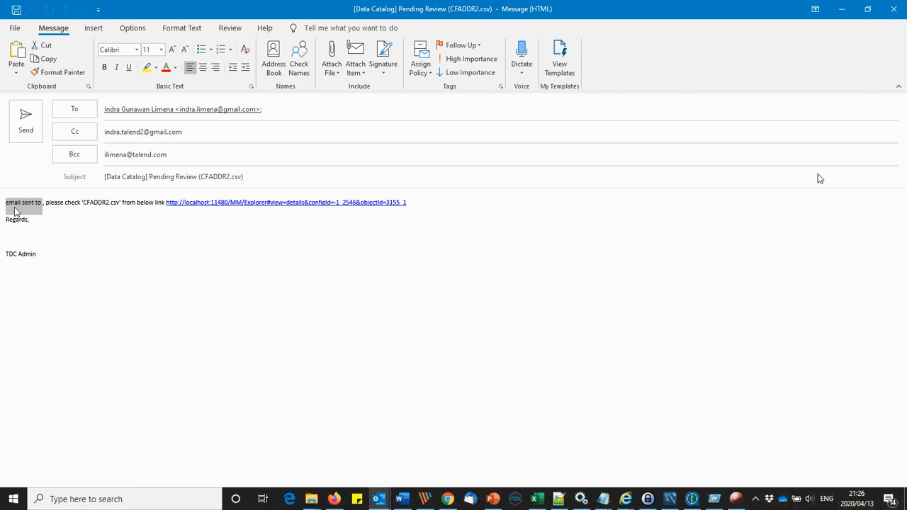
{"action": "key", "text": "Return"}
{"action": "key", "text": "Up"}
{"action": "type", "text": "Hi Odin"}
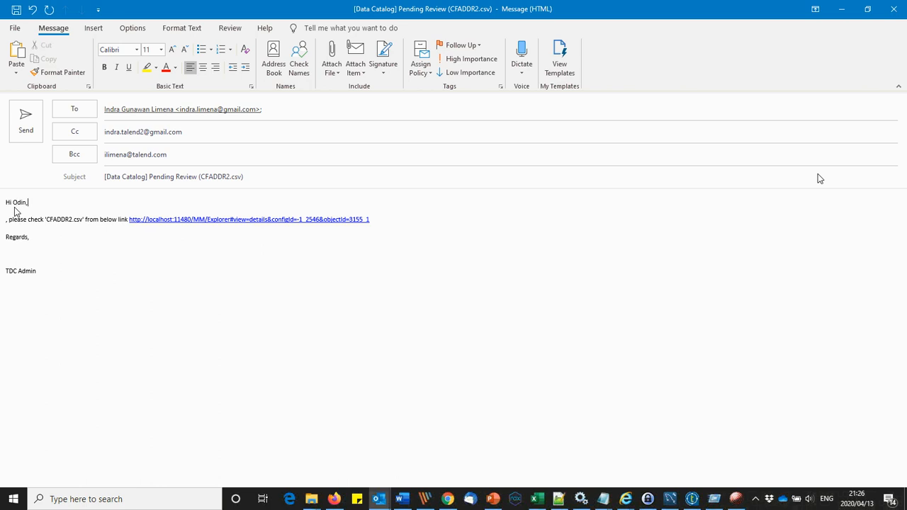
{"action": "type", "text": ","}
Step: Tidy the body's blank lines, ask 'can you run Profiling ?' below the link, and send
{"action": "key", "text": "Return"}
{"action": "key", "text": "shift+Down"}
{"action": "key", "text": "shift+Down"}
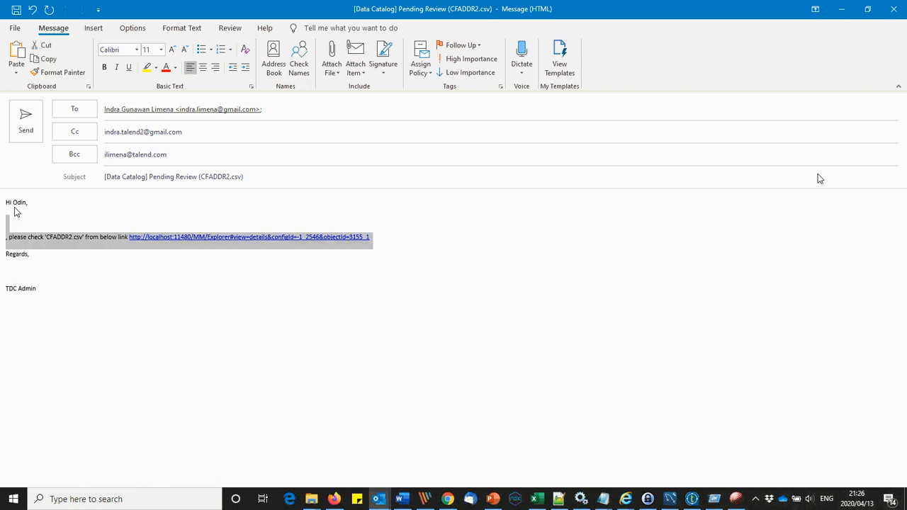
{"action": "key", "text": "shift+Up"}
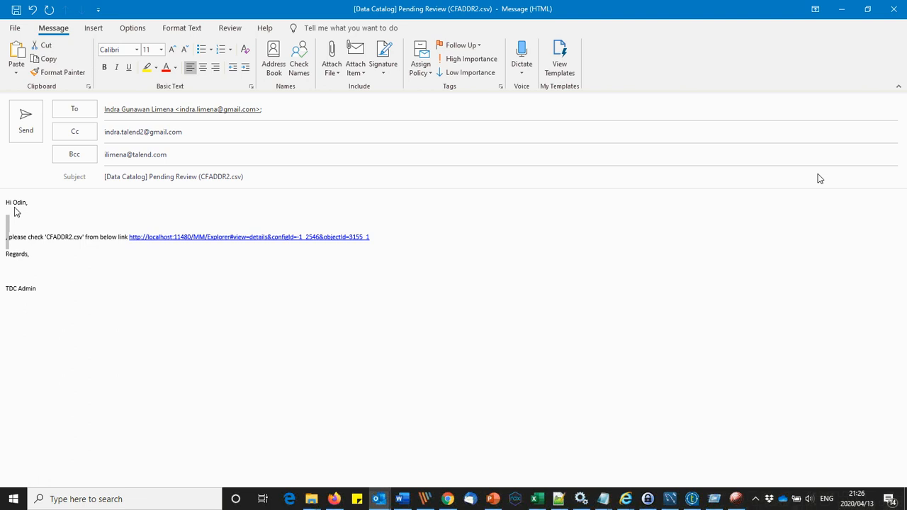
{"action": "key", "text": "Delete"}
{"action": "key", "text": "Return"}
{"action": "key", "text": "Return"}
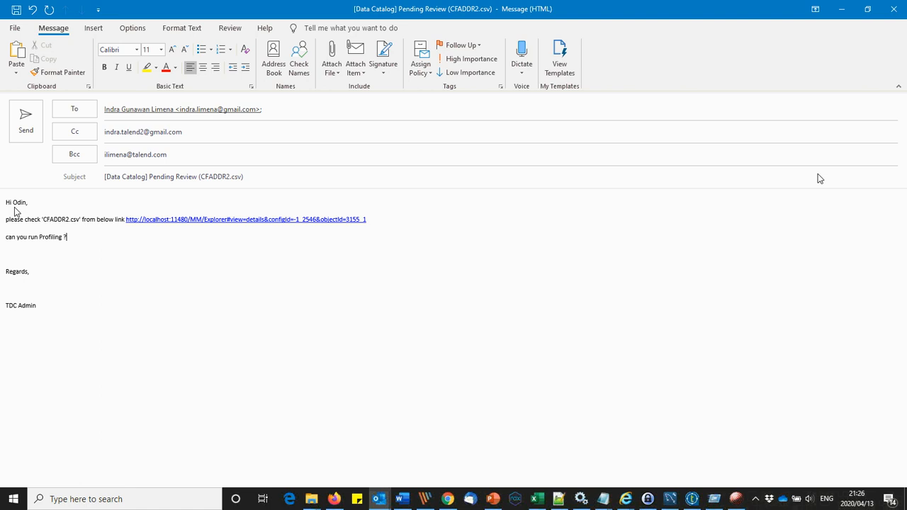
{"action": "left_click", "coordinate": [24, 129]}
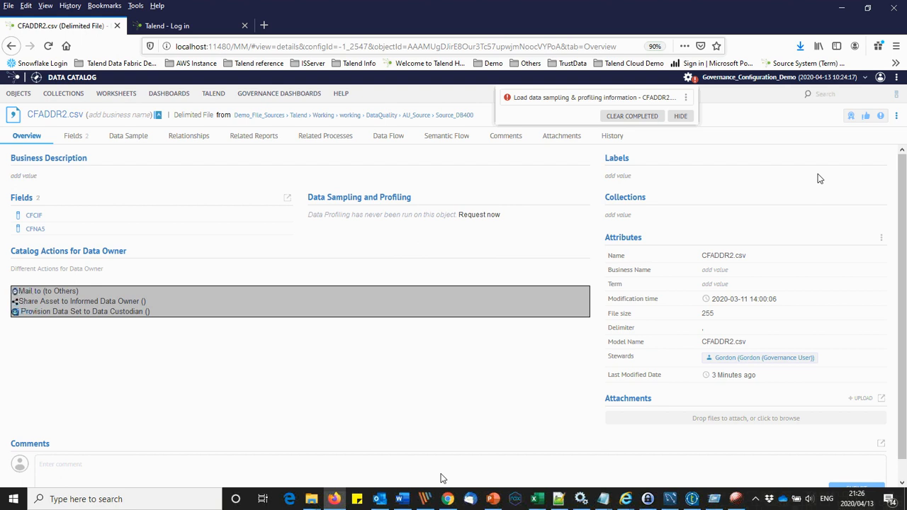
Step: Log out of the other browser's Data Catalog and close both its tabs
{"action": "left_click", "coordinate": [447, 499]}
{"action": "left_click", "coordinate": [876, 66]}
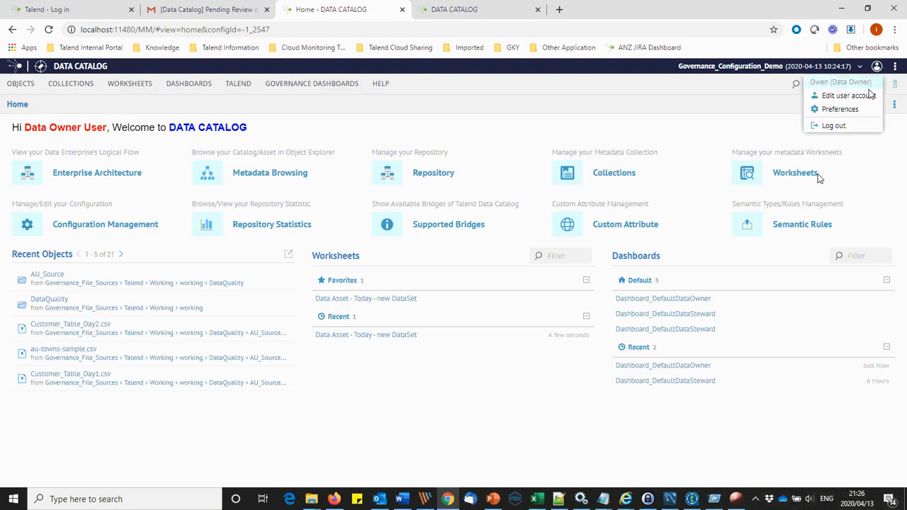
{"action": "left_click", "coordinate": [852, 125]}
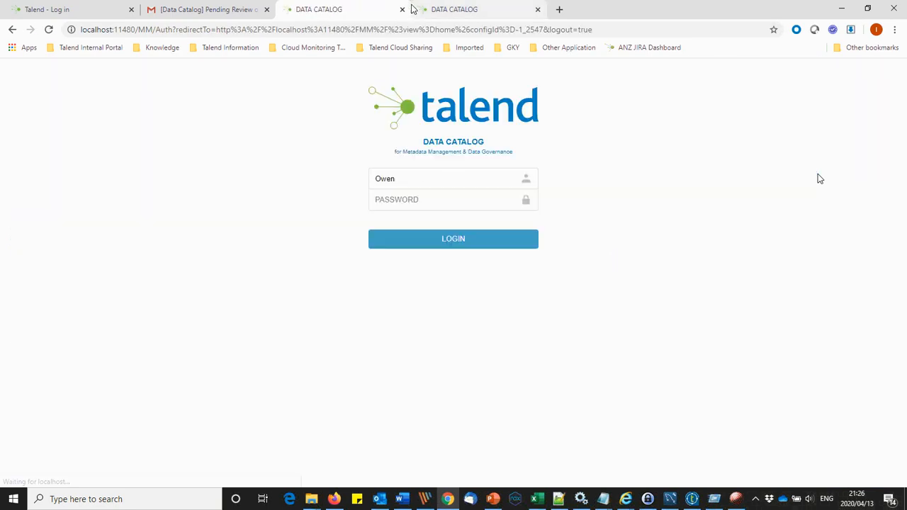
{"action": "left_click", "coordinate": [402, 9]}
{"action": "left_click", "coordinate": [403, 9]}
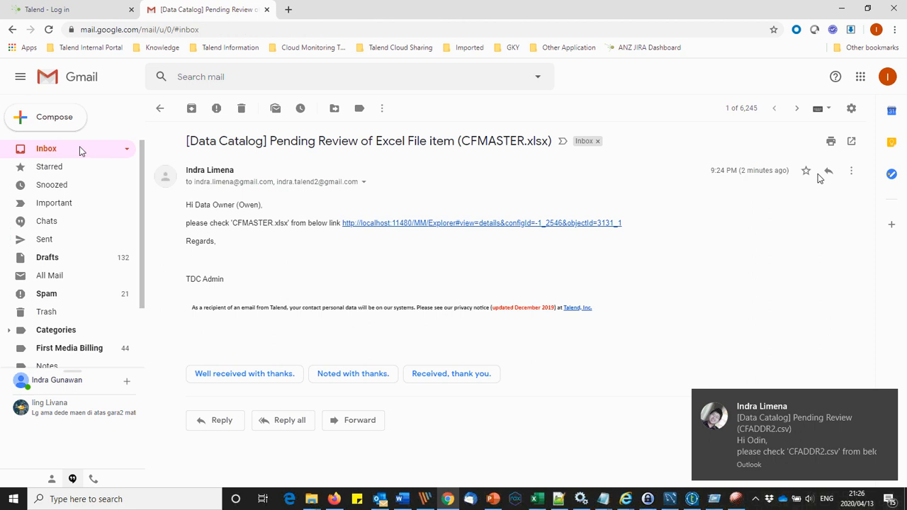
Step: Open the new CFADDR2.csv review email in the inbox and follow its catalog link
{"action": "left_click", "coordinate": [80, 151]}
{"action": "left_click", "coordinate": [240, 167]}
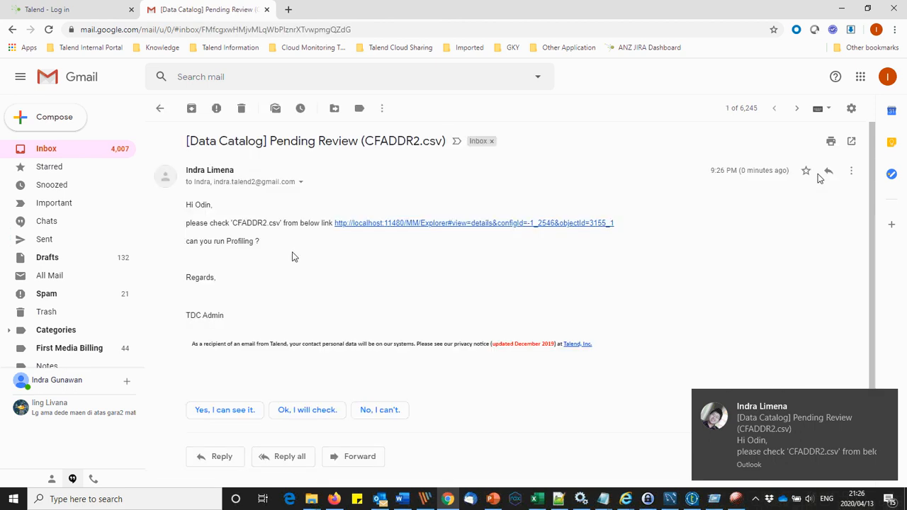
{"action": "left_click", "coordinate": [524, 223]}
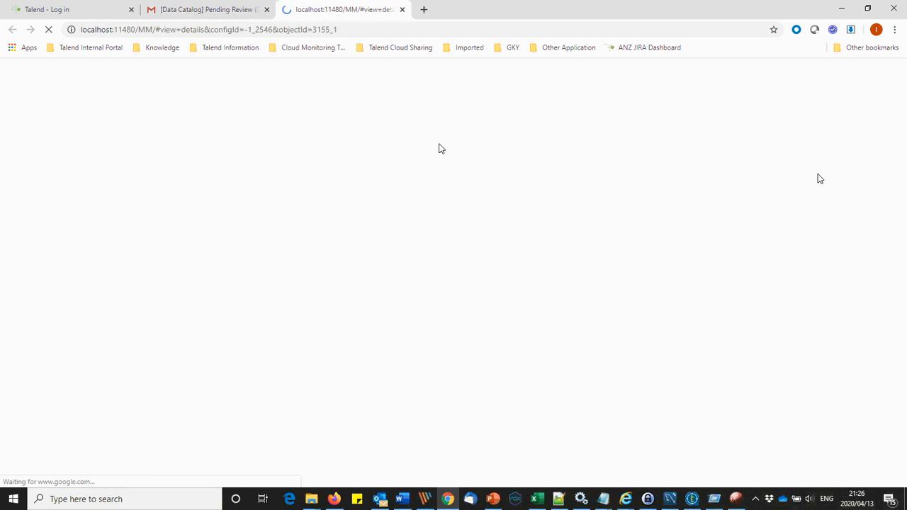
Step: Log in with the recipient's username and password, dismissing the password warning and configuration error
{"action": "left_click", "coordinate": [459, 182]}
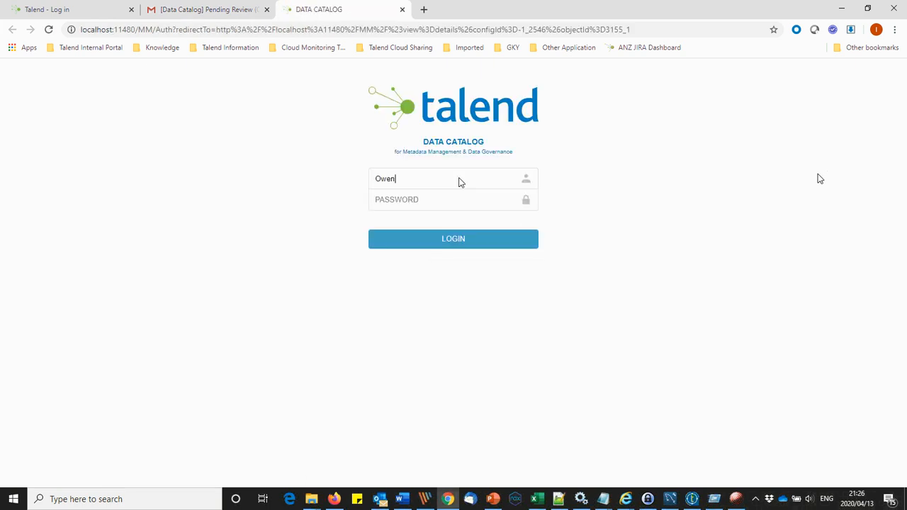
{"action": "key", "text": "BackSpace"}
{"action": "key", "text": "BackSpace"}
{"action": "key", "text": "BackSpace"}
{"action": "type", "text": "din"}
{"action": "key", "text": "ctrl+a"}
{"action": "key", "text": "ctrl+c"}
{"action": "key", "text": "Tab"}
{"action": "key", "text": "ctrl+v"}
{"action": "key", "text": "Return"}
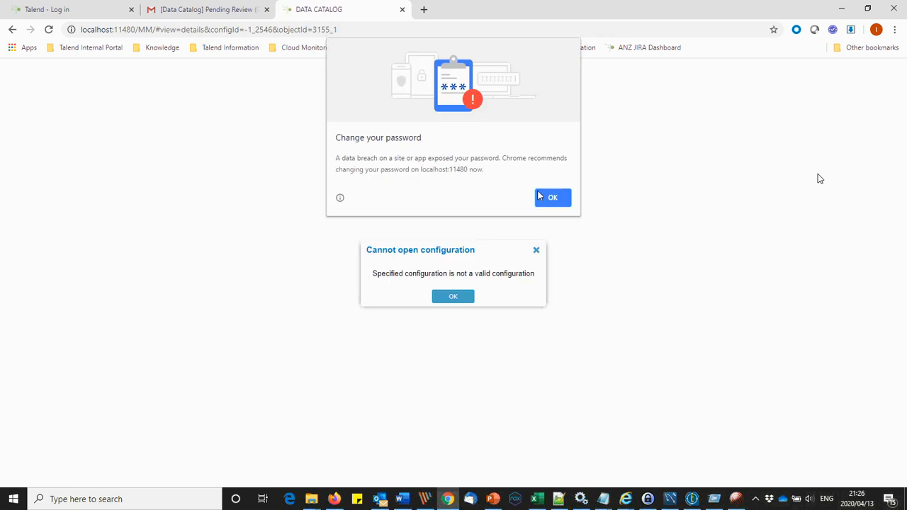
{"action": "left_click", "coordinate": [553, 199]}
{"action": "left_click", "coordinate": [459, 297]}
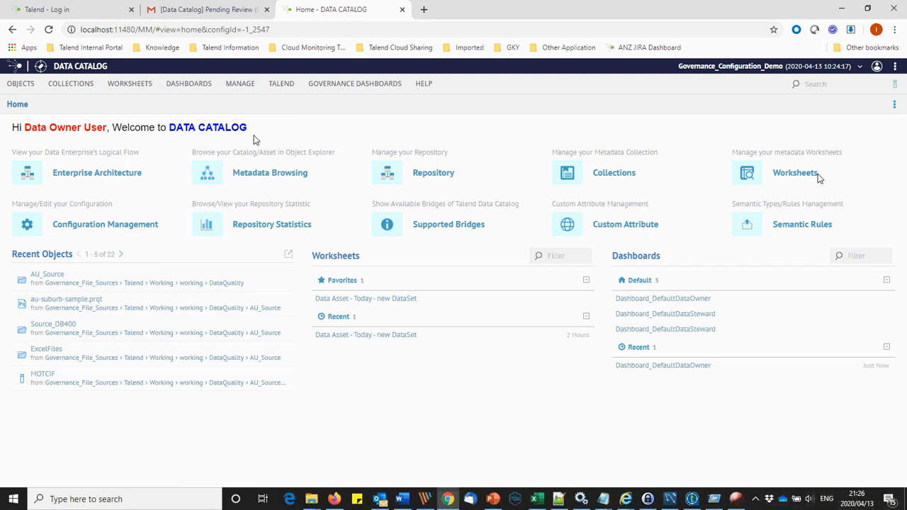
Step: Open the new DataSet worksheet's second page and bring up the CFADDR2.csv details page
{"action": "left_click", "coordinate": [366, 298]}
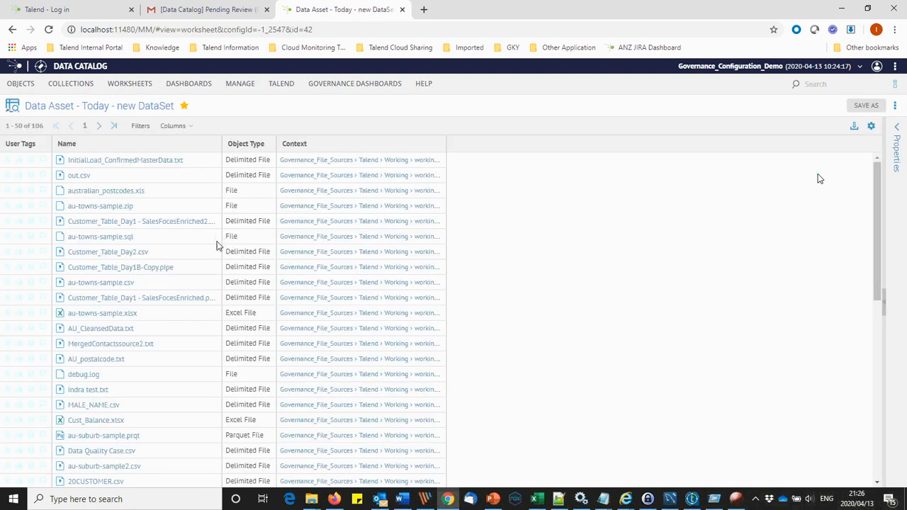
{"action": "left_click", "coordinate": [100, 125]}
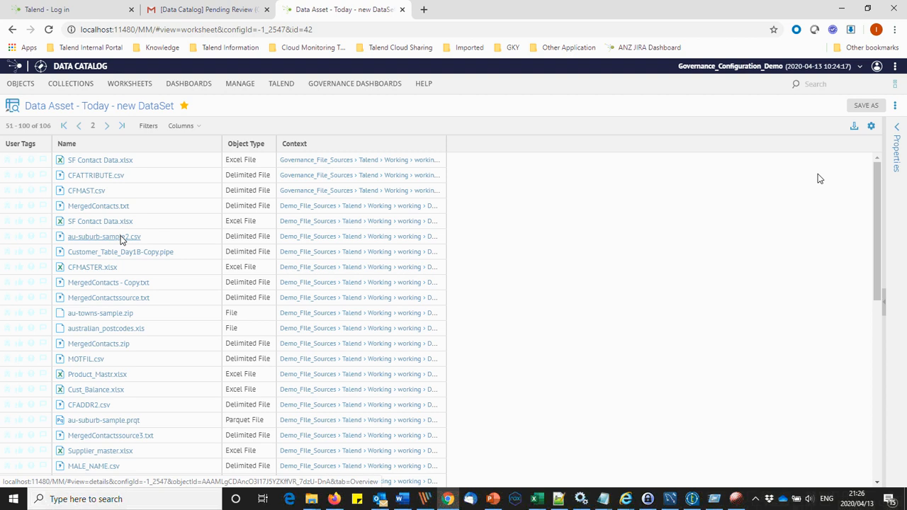
{"action": "key", "text": "alt+Tab"}
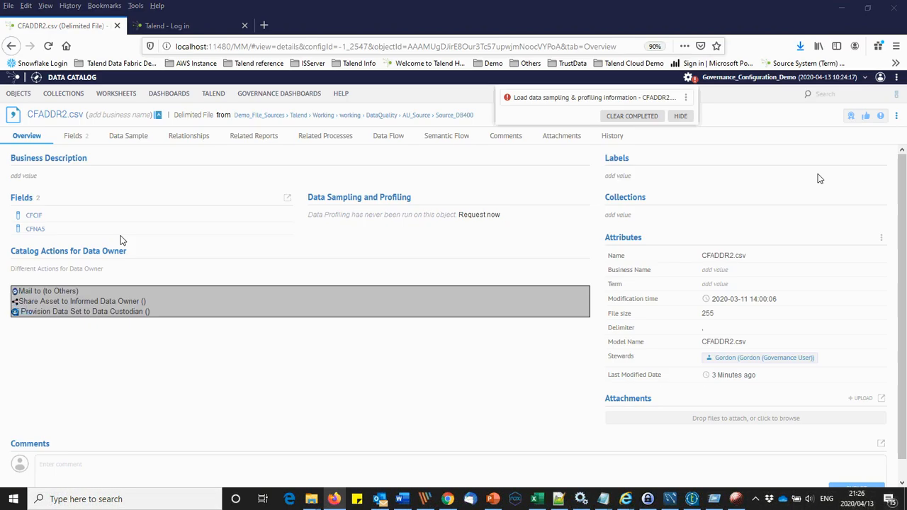
{"action": "key", "text": "alt+Tab"}
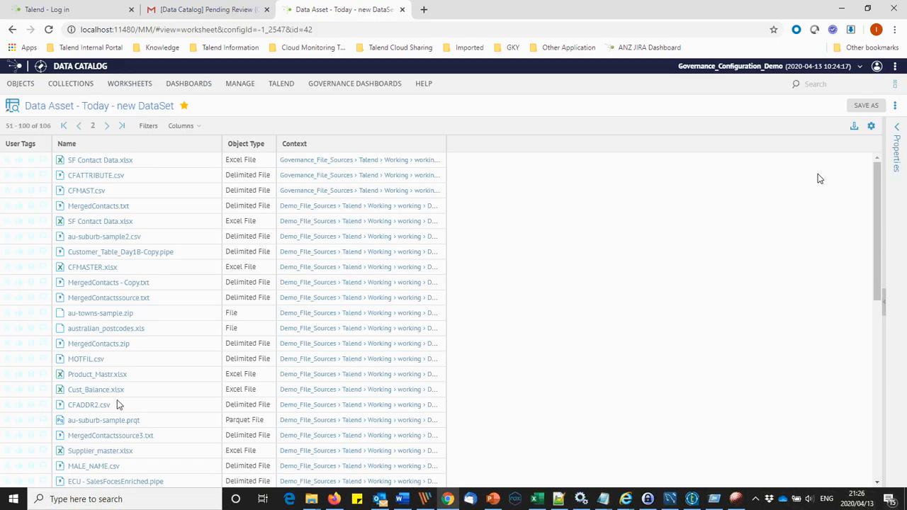
{"action": "key", "text": "alt+Tab"}
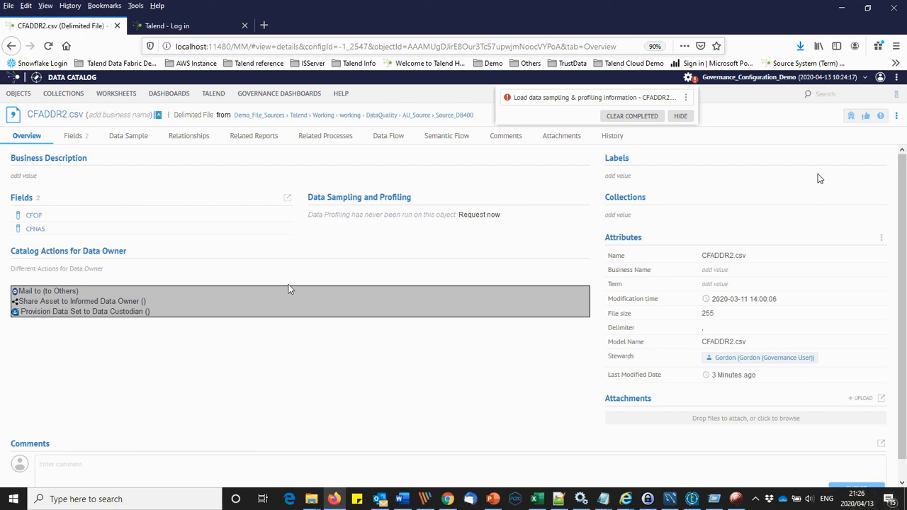
{"action": "key", "text": "alt+Tab"}
Step: Request CFADDR2.csv data sampling of 100 rows with profiling and run it
{"action": "left_click", "coordinate": [480, 220]}
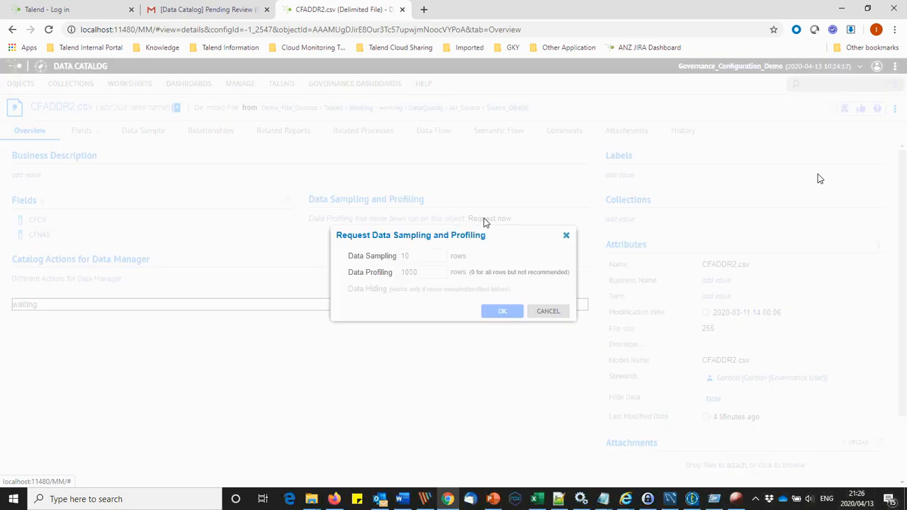
{"action": "left_click", "coordinate": [365, 257]}
{"action": "left_click", "coordinate": [415, 258]}
{"action": "type", "text": "0"}
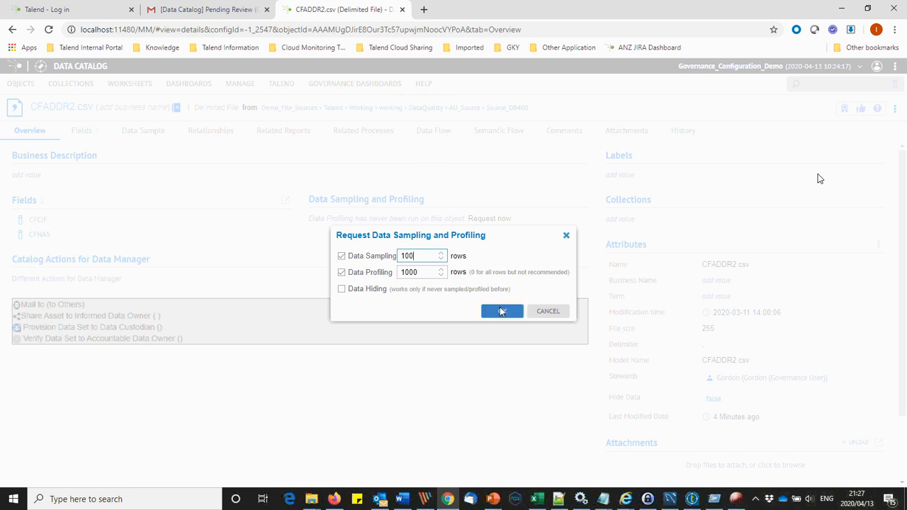
{"action": "left_click", "coordinate": [499, 309]}
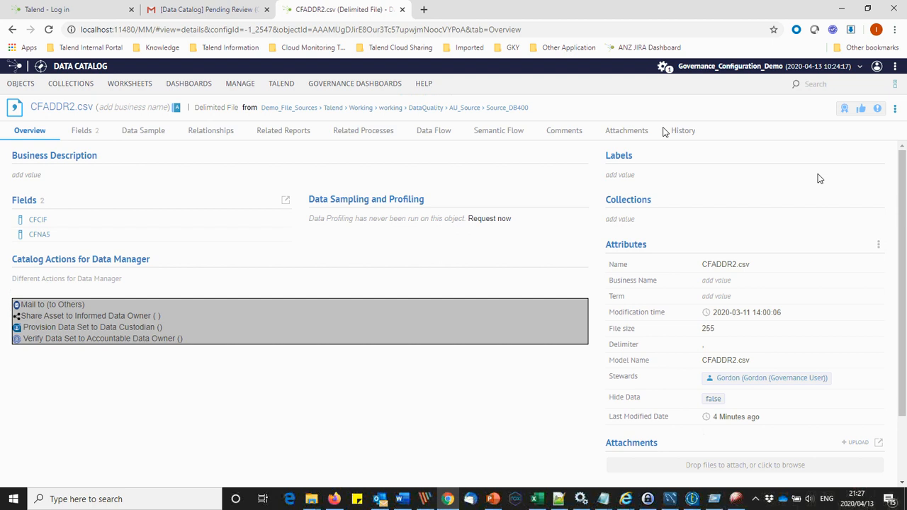
{"action": "mouse_move", "coordinate": [666, 71]}
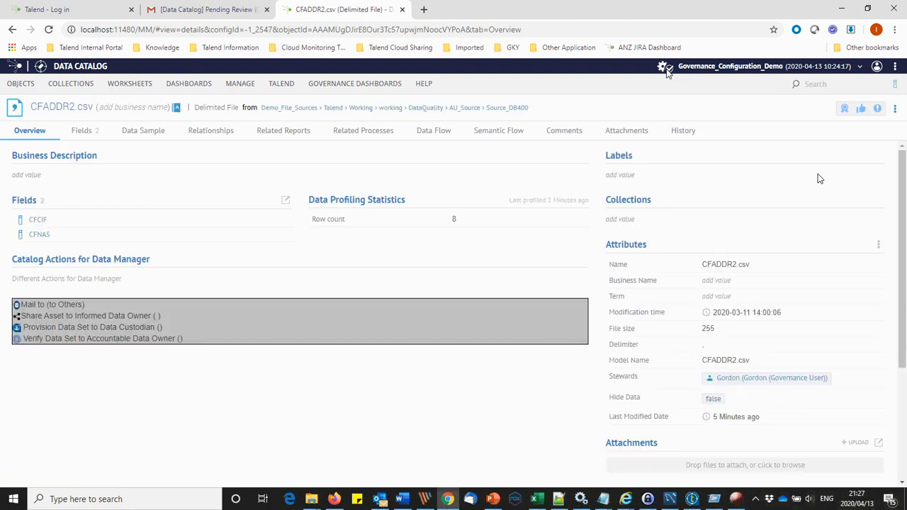
Step: In the data owner's view, remove the Data Sampling and Profiling panel and save the layout
{"action": "key", "text": "alt+Tab"}
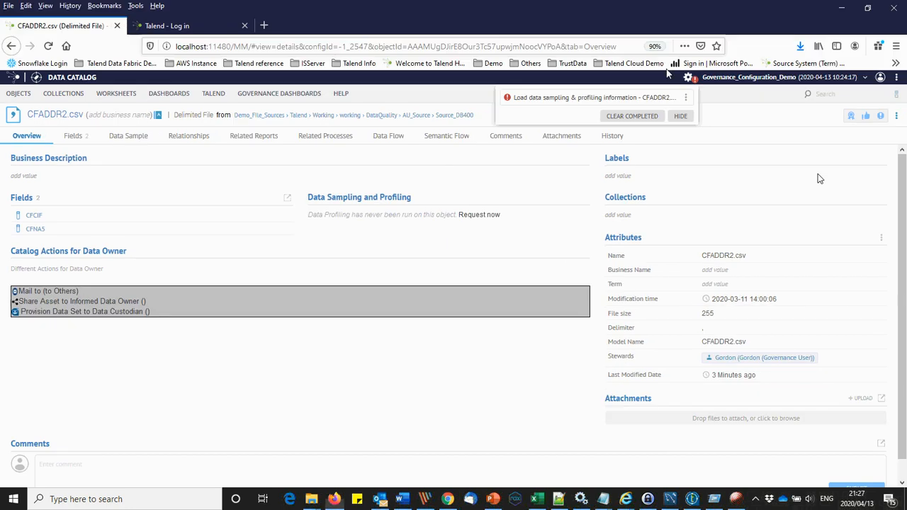
{"action": "left_click", "coordinate": [896, 115]}
{"action": "mouse_move", "coordinate": [842, 198]}
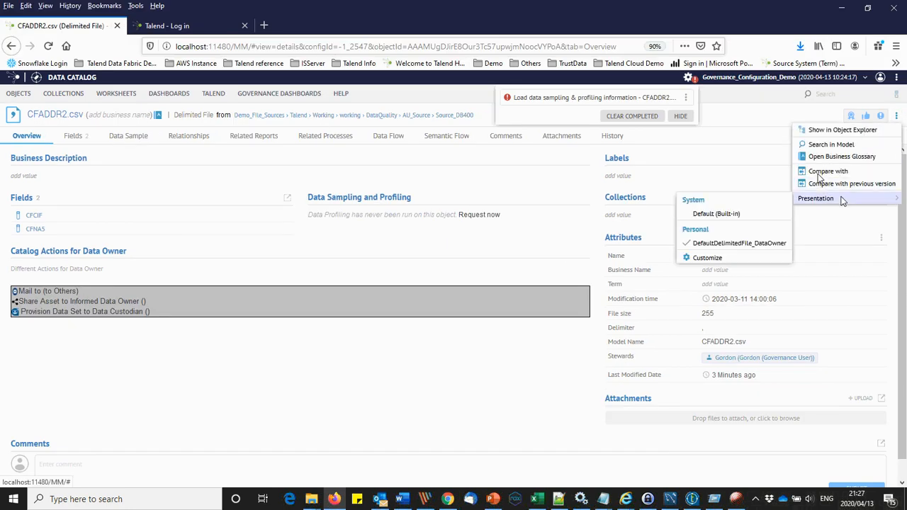
{"action": "left_click", "coordinate": [750, 262]}
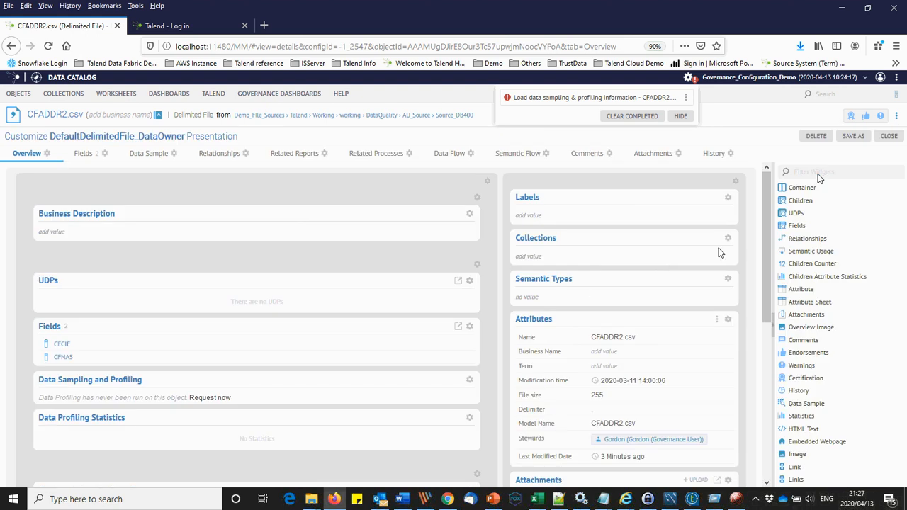
{"action": "left_click", "coordinate": [469, 379]}
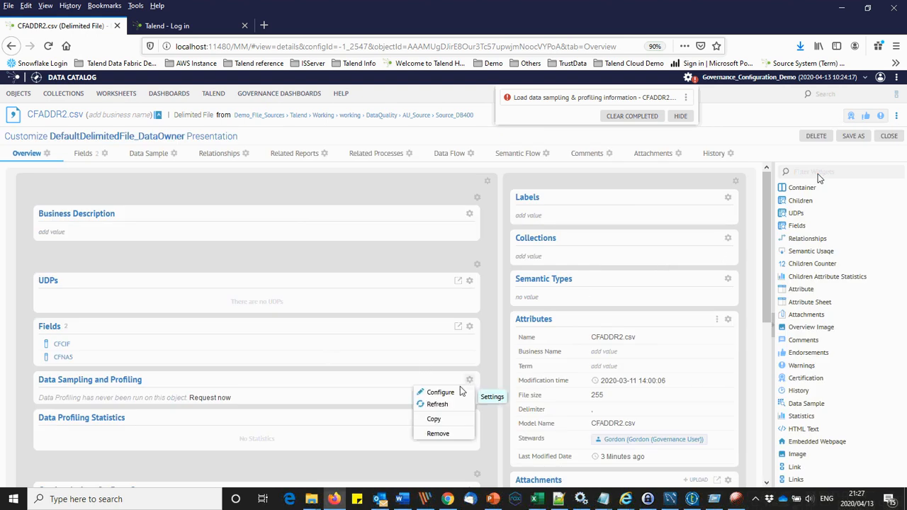
{"action": "left_click", "coordinate": [439, 432]}
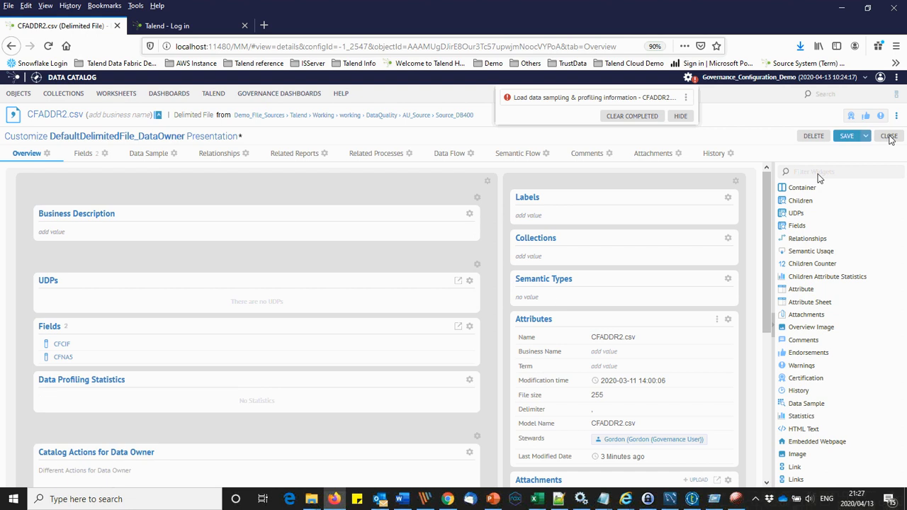
{"action": "left_click", "coordinate": [847, 136]}
{"action": "left_click", "coordinate": [889, 137]}
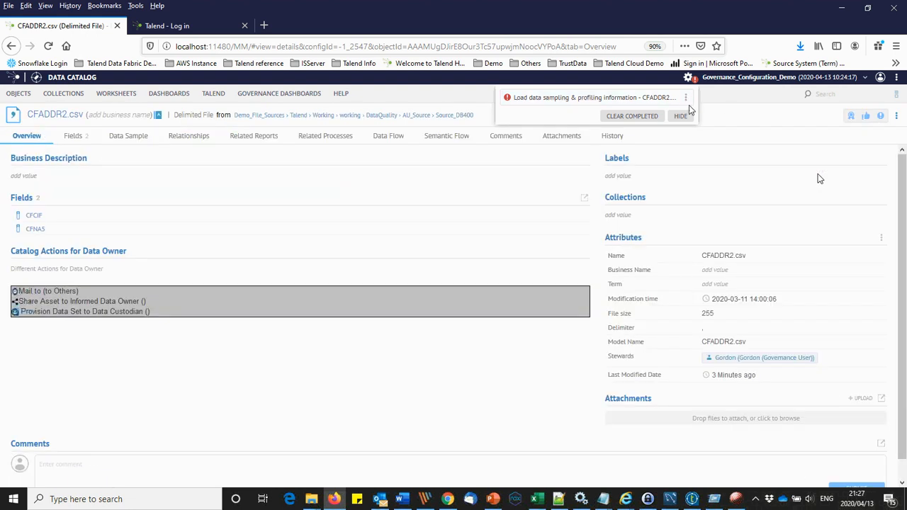
Step: Reload the CFADDR2.csv overview, view the CFNA5 field profile, and return to the file page
{"action": "left_click", "coordinate": [48, 46]}
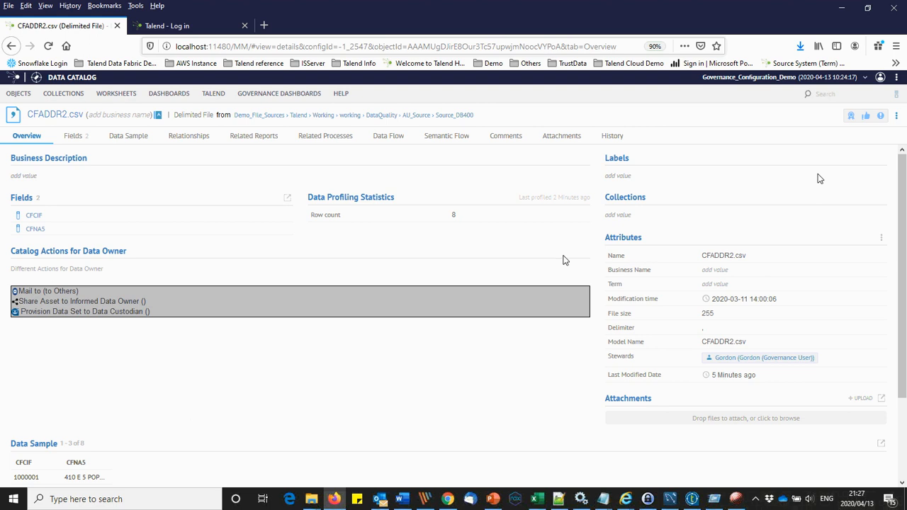
{"action": "left_click", "coordinate": [35, 230]}
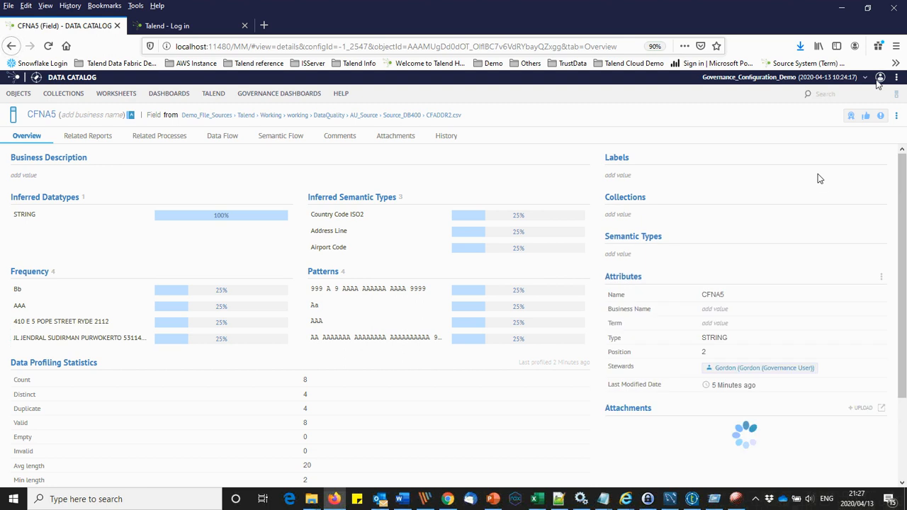
{"action": "left_click", "coordinate": [12, 46]}
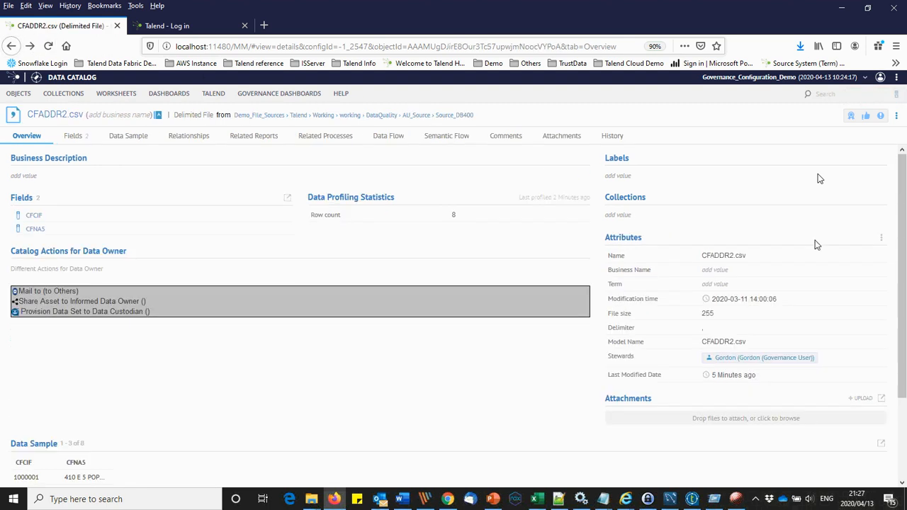
Step: Add Accountable Data Owner, Data Custodian, Informed Data Owner and File Location 'Source_DB400' attributes to CFADDR2.csv
{"action": "left_click", "coordinate": [881, 238]}
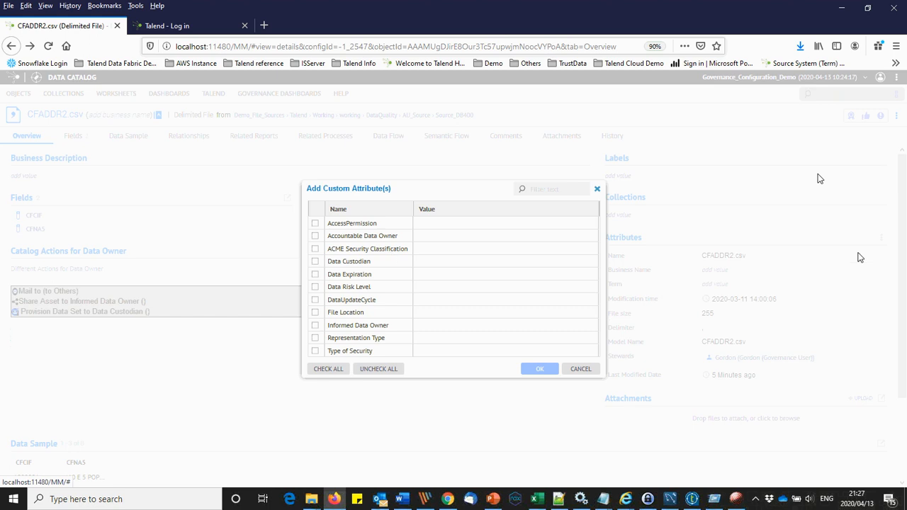
{"action": "left_click", "coordinate": [316, 236]}
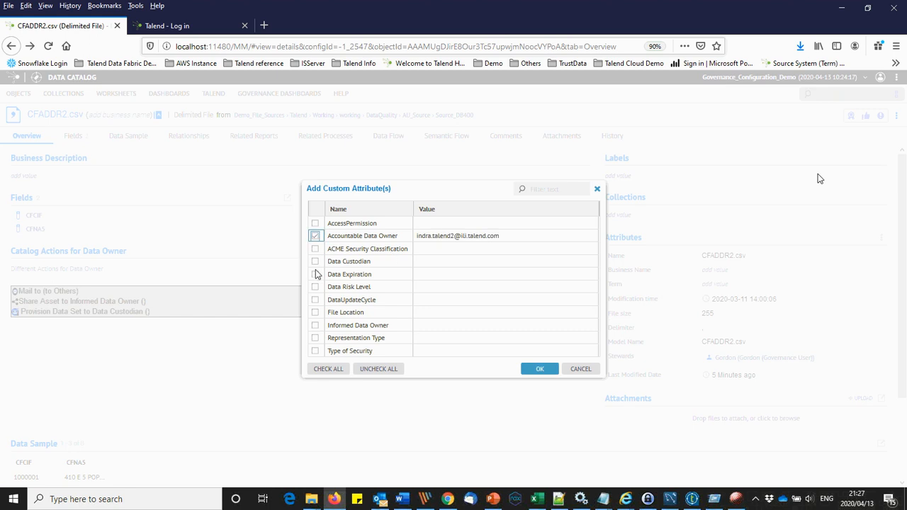
{"action": "left_click", "coordinate": [316, 262]}
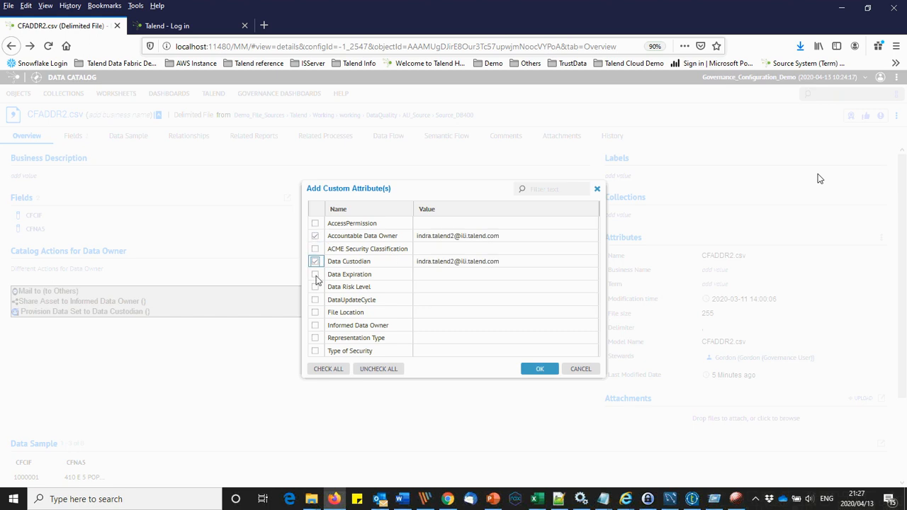
{"action": "left_click", "coordinate": [315, 313]}
{"action": "left_click", "coordinate": [315, 326]}
{"action": "left_click", "coordinate": [560, 313]}
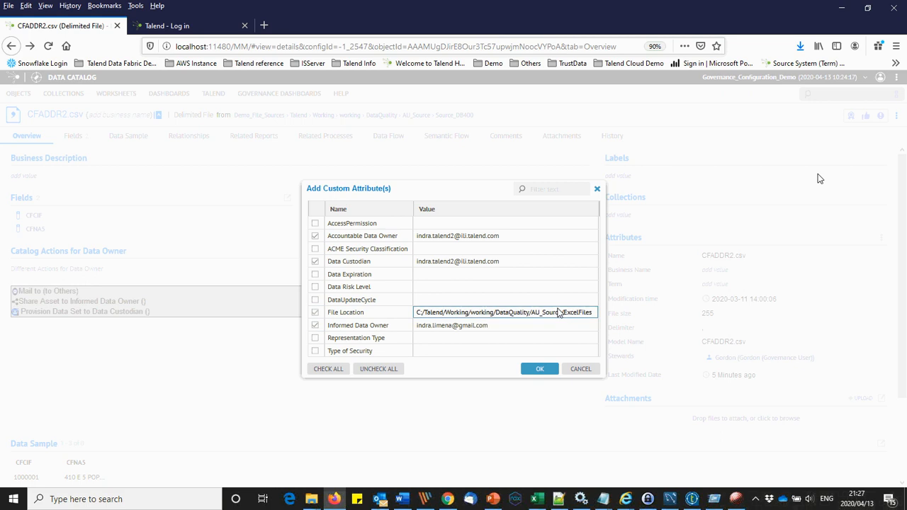
{"action": "type", "text": "S"}
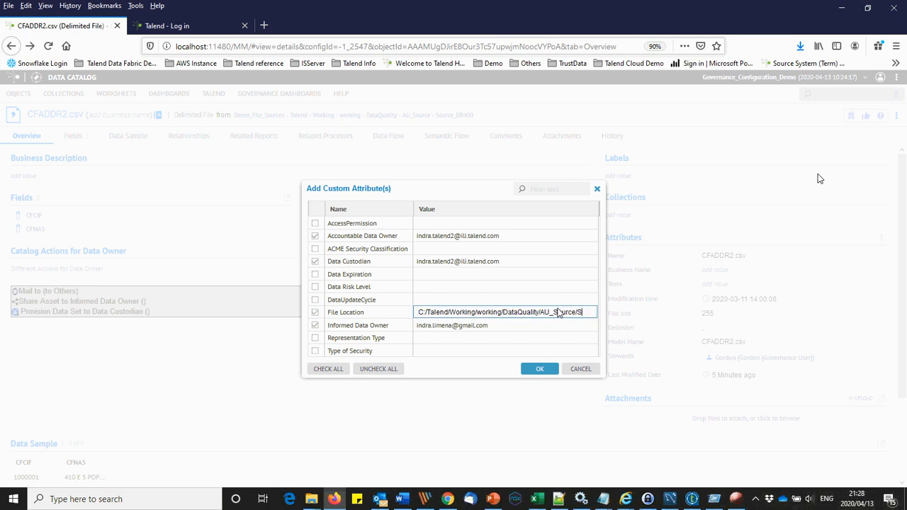
{"action": "type", "text": "ource_DB400"}
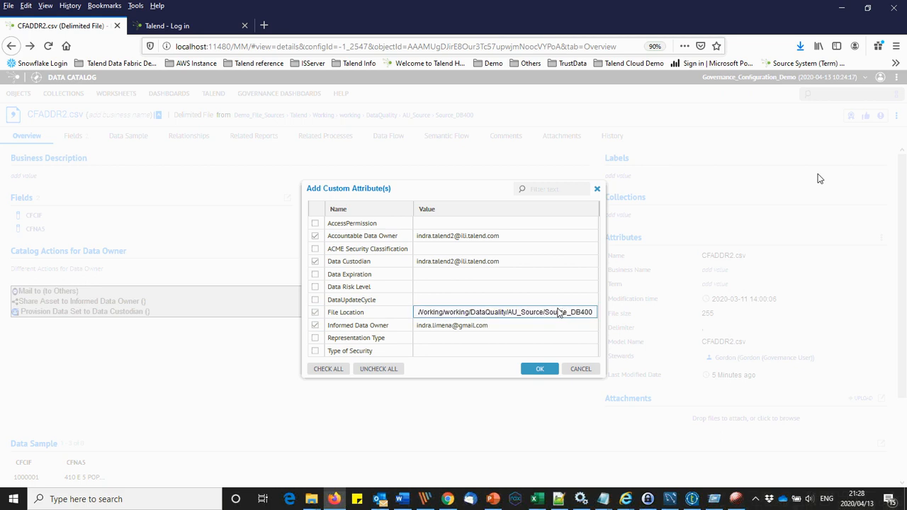
{"action": "left_click", "coordinate": [541, 367]}
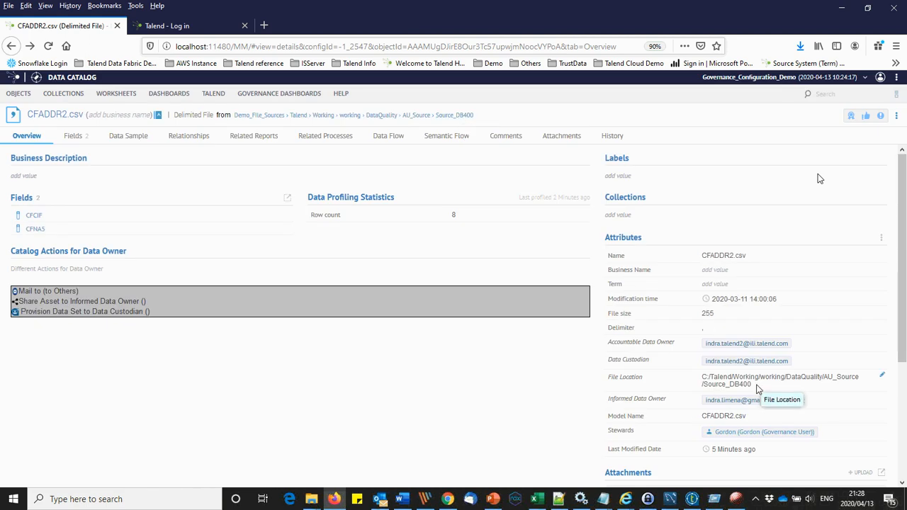
{"action": "left_click", "coordinate": [48, 46]}
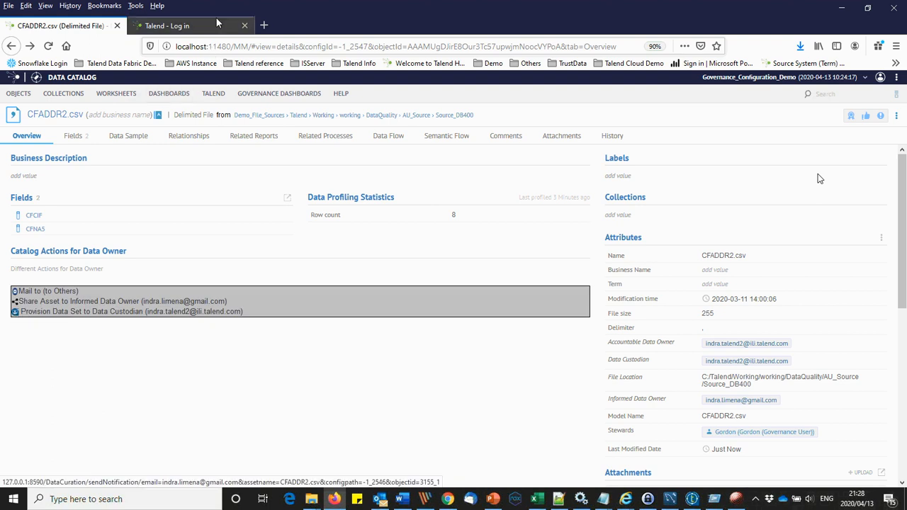
Step: Log into Talend Cloud with the data steward's user name and password from the password manager
{"action": "left_click", "coordinate": [192, 29]}
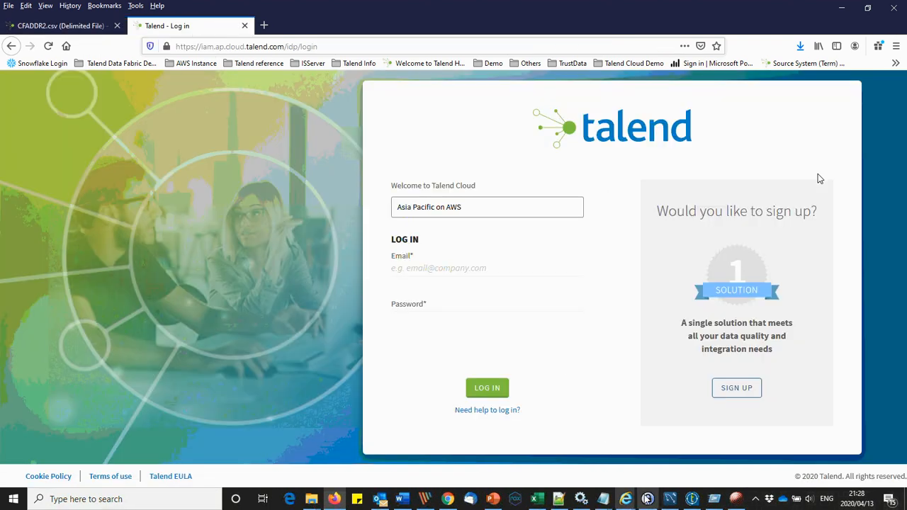
{"action": "left_click", "coordinate": [647, 499]}
{"action": "right_click", "coordinate": [293, 80]}
{"action": "left_click", "coordinate": [333, 87]}
{"action": "left_click", "coordinate": [436, 268]}
{"action": "key", "text": "ctrl+v"}
{"action": "key", "text": "alt+Tab"}
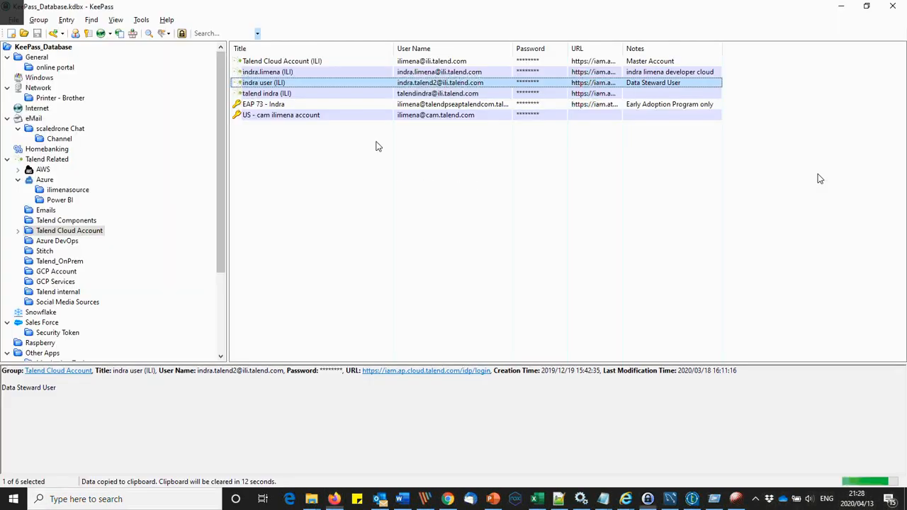
{"action": "right_click", "coordinate": [282, 82]}
{"action": "left_click", "coordinate": [324, 102]}
{"action": "key", "text": "ctrl+v"}
{"action": "key", "text": "Return"}
Step: Open the Data Preparation datasets list, then return to the CFADDR2.csv catalog page
{"action": "key", "text": "alt+Tab"}
{"action": "key", "text": "alt+Tab"}
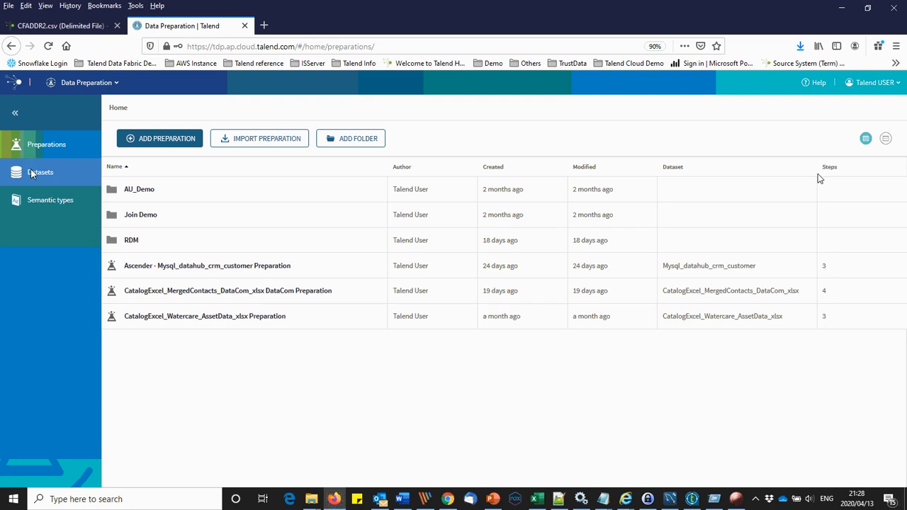
{"action": "left_click", "coordinate": [36, 172]}
{"action": "left_click", "coordinate": [69, 27]}
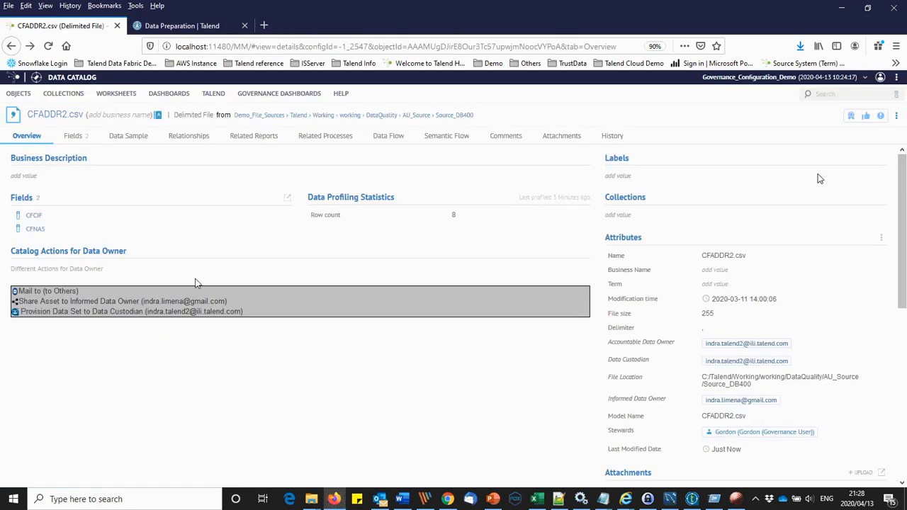
Step: Provision CFADDR2.csv to the data custodian and check that CatalogFile_CFADDR2_csv shows its 8 rows in Data Preparation
{"action": "left_click", "coordinate": [15, 313]}
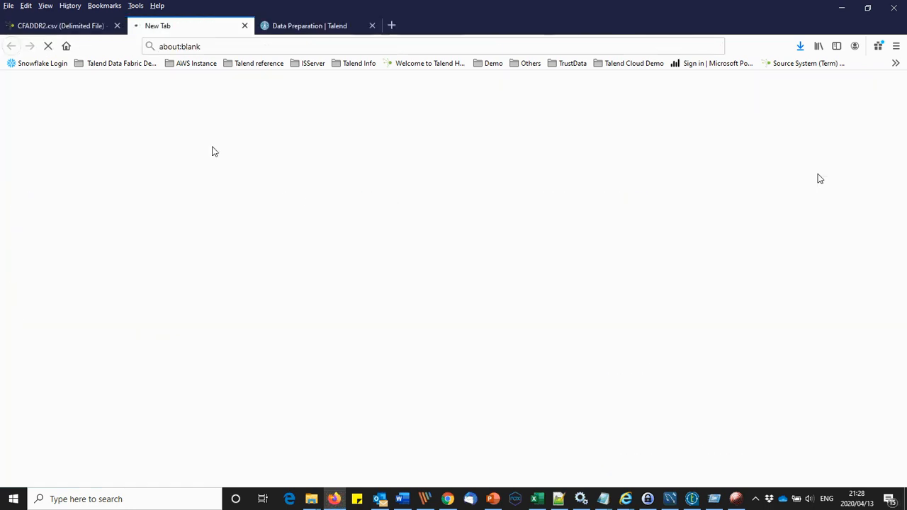
{"action": "left_click", "coordinate": [246, 27]}
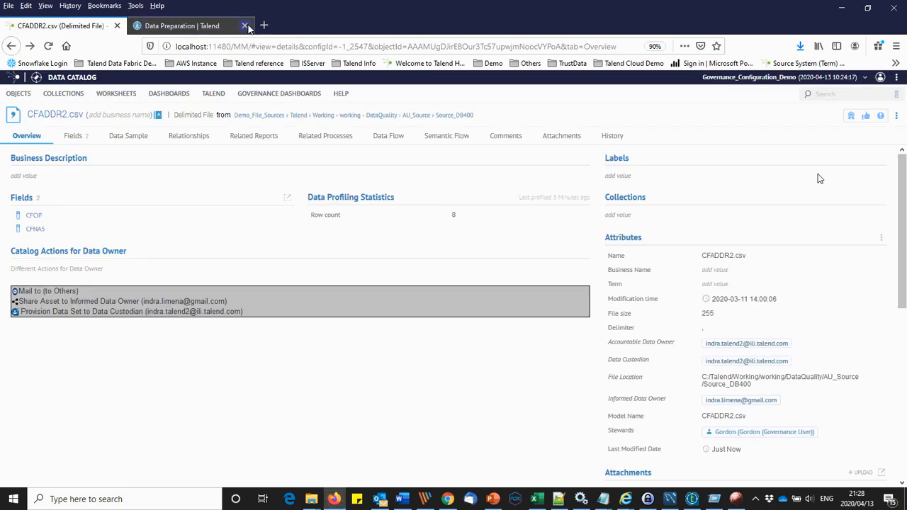
{"action": "left_click", "coordinate": [200, 28]}
{"action": "left_click", "coordinate": [49, 46]}
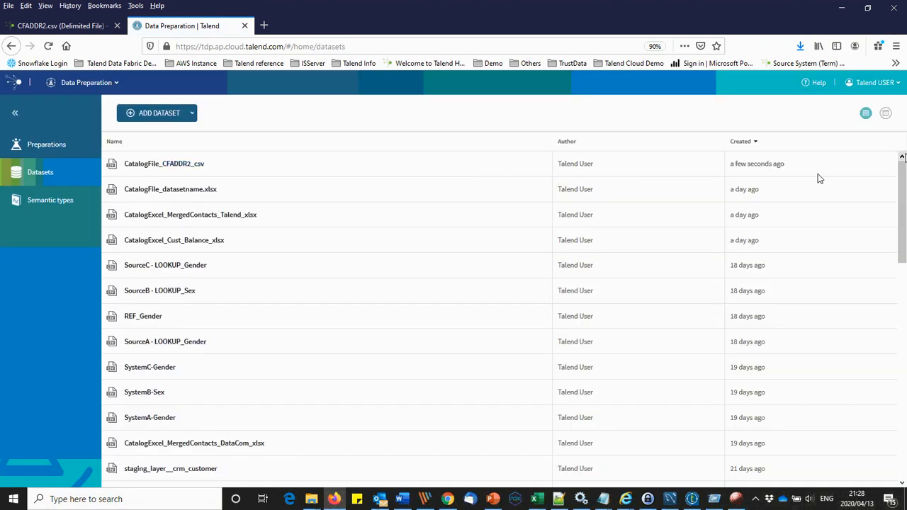
{"action": "left_click", "coordinate": [196, 166]}
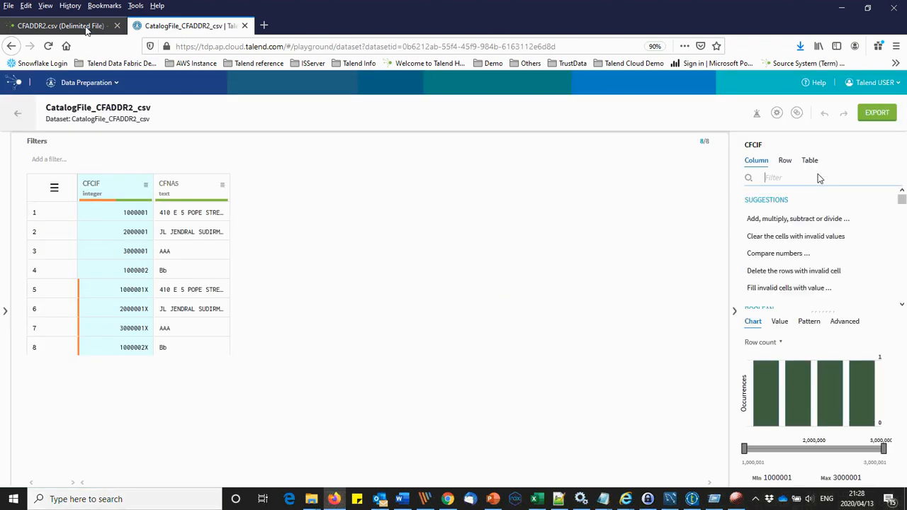
{"action": "left_click", "coordinate": [245, 25]}
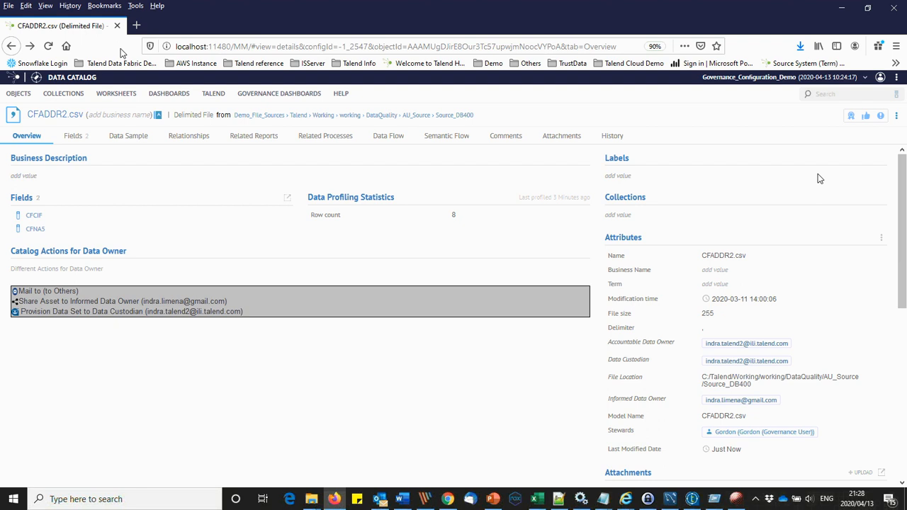
Step: Log out and sign back in to the catalog as the data manager user, declining to save the login
{"action": "left_click", "coordinate": [880, 78]}
{"action": "left_click", "coordinate": [843, 129]}
{"action": "left_click", "coordinate": [461, 184]}
{"action": "type", "text": "Odin"}
{"action": "key", "text": "Tab"}
{"action": "type", "text": "••••"}
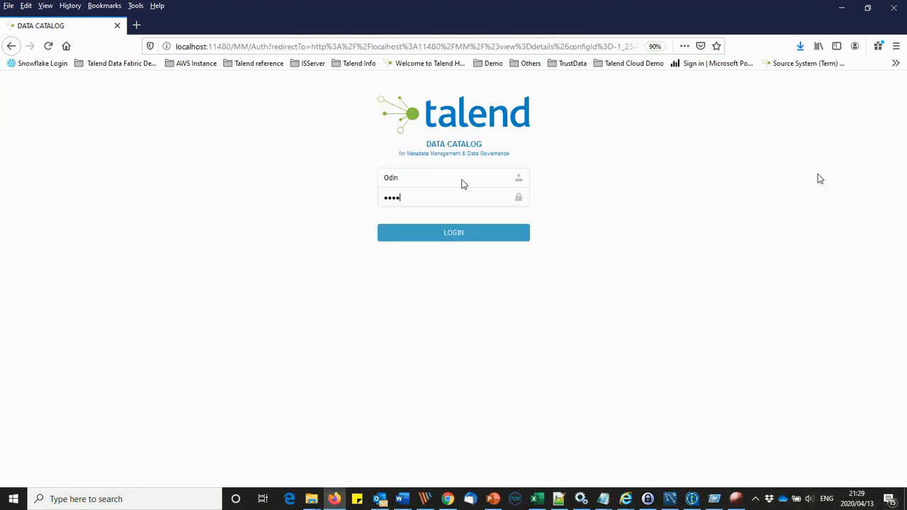
{"action": "key", "text": "Return"}
{"action": "left_click", "coordinate": [330, 149]}
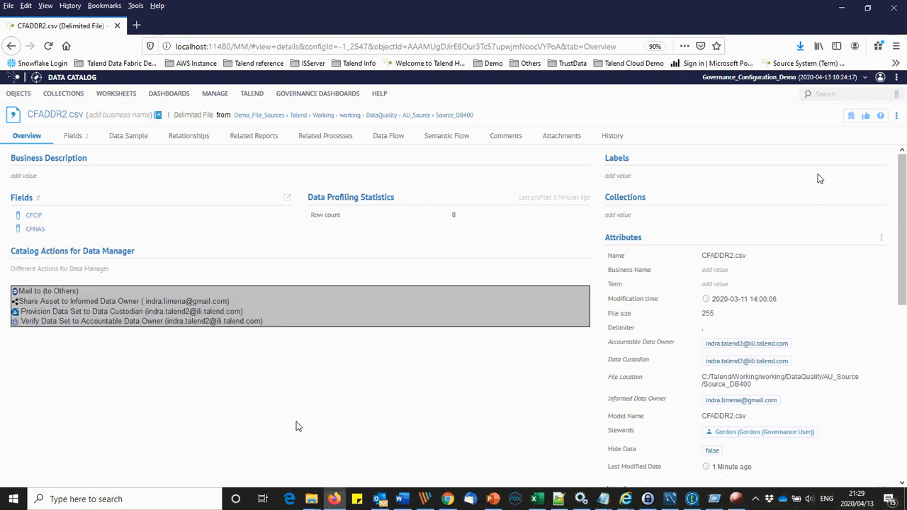
{"action": "left_click", "coordinate": [137, 25]}
Step: Load Talend Cloud in the new tab and launch Data Stewardship
{"action": "type", "text": "ap."}
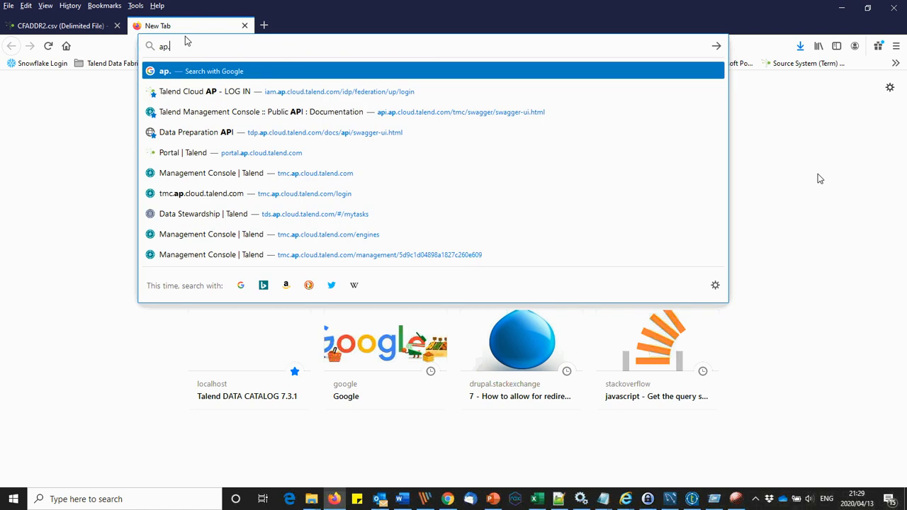
{"action": "key", "text": "Down"}
{"action": "key", "text": "Return"}
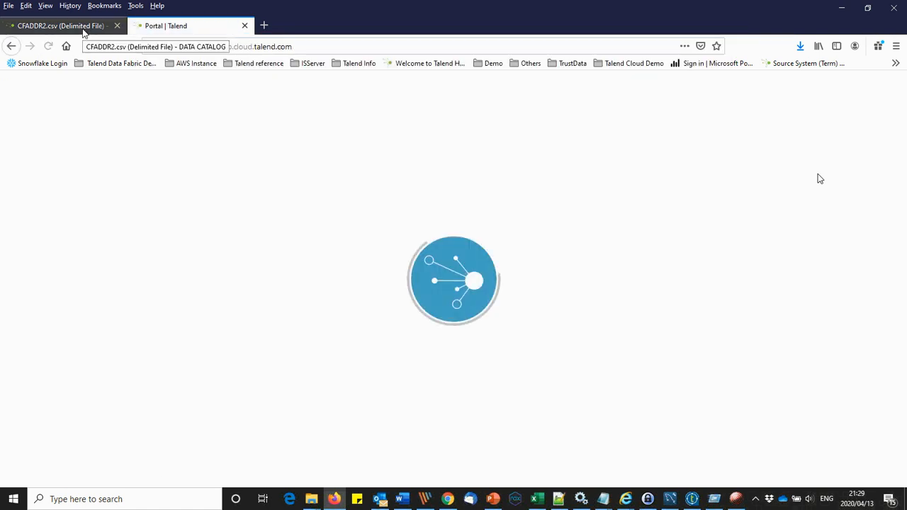
{"action": "left_click", "coordinate": [114, 85]}
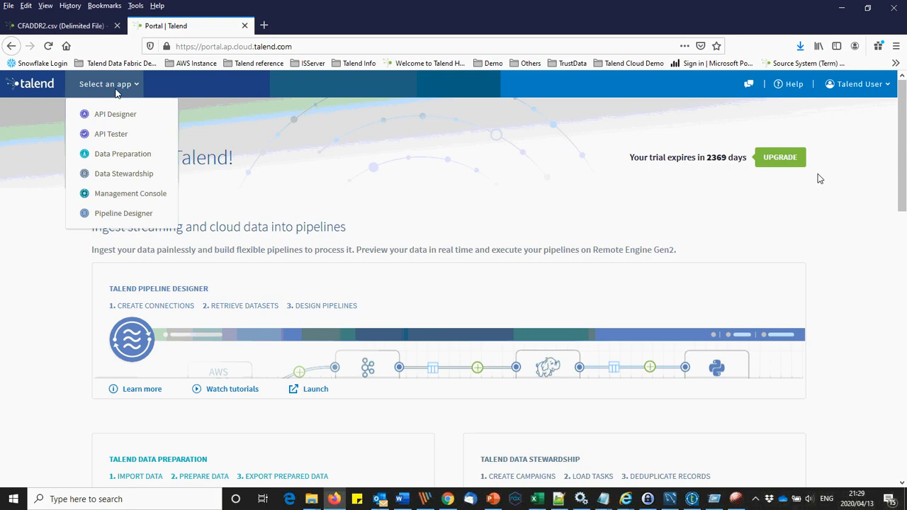
{"action": "left_click", "coordinate": [120, 177]}
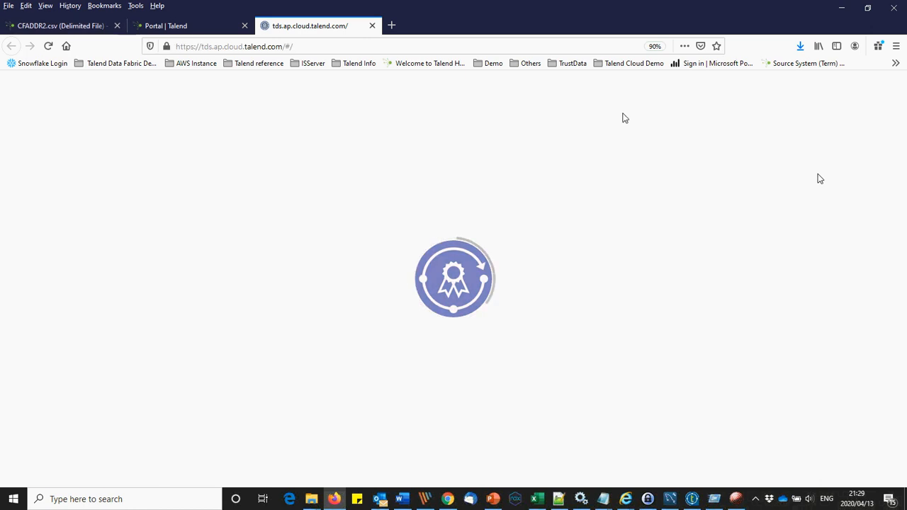
Step: Adjust the task-type filters so both Governance tasks, including arbitration, are listed
{"action": "left_click", "coordinate": [709, 116]}
{"action": "left_click", "coordinate": [822, 116]}
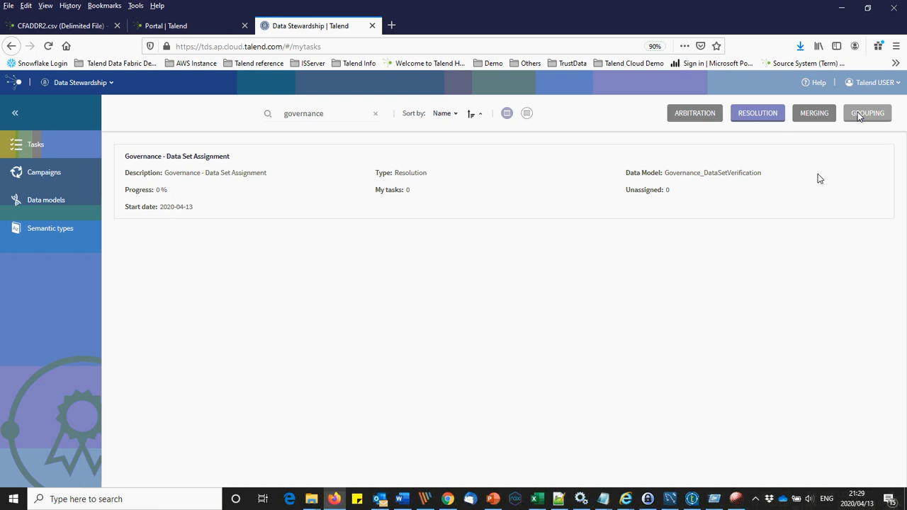
{"action": "left_click", "coordinate": [859, 116]}
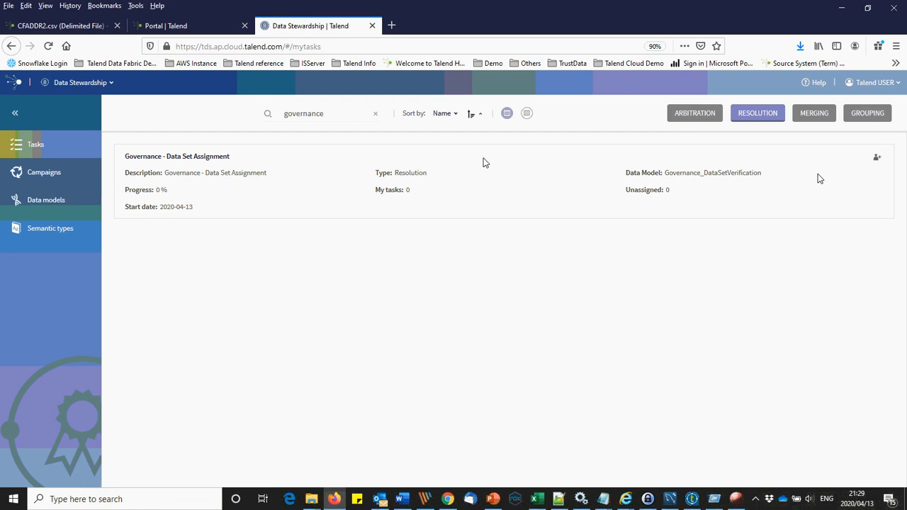
{"action": "left_click", "coordinate": [669, 115]}
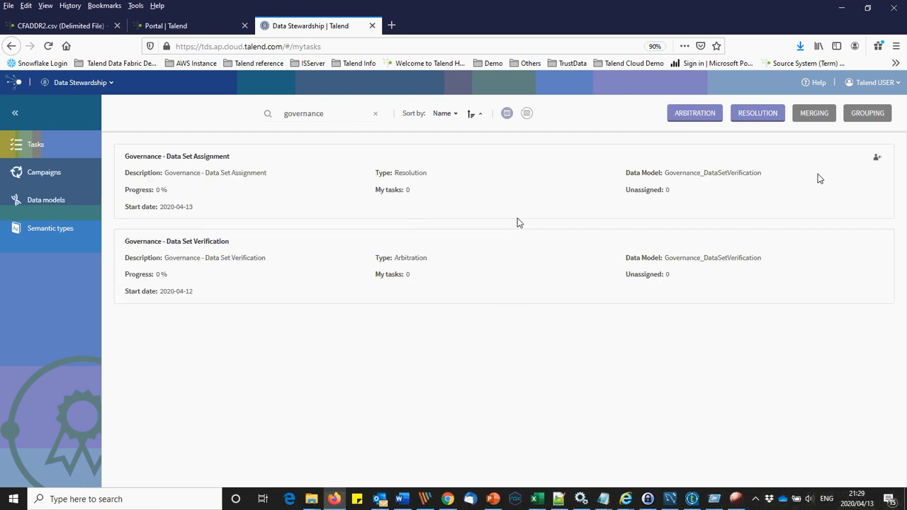
{"action": "left_click", "coordinate": [88, 25]}
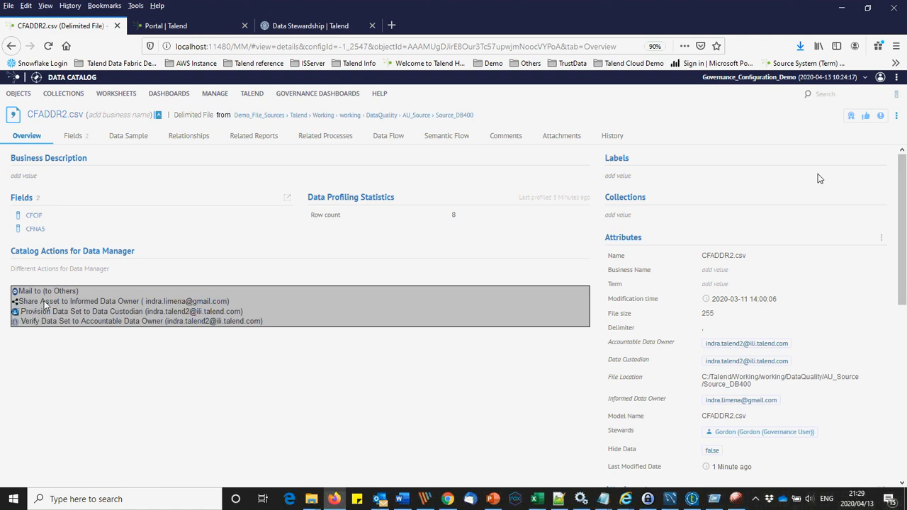
Step: Send CFADDR2.csv for owner verification and refresh the Data Stewardship task list
{"action": "left_click", "coordinate": [18, 322]}
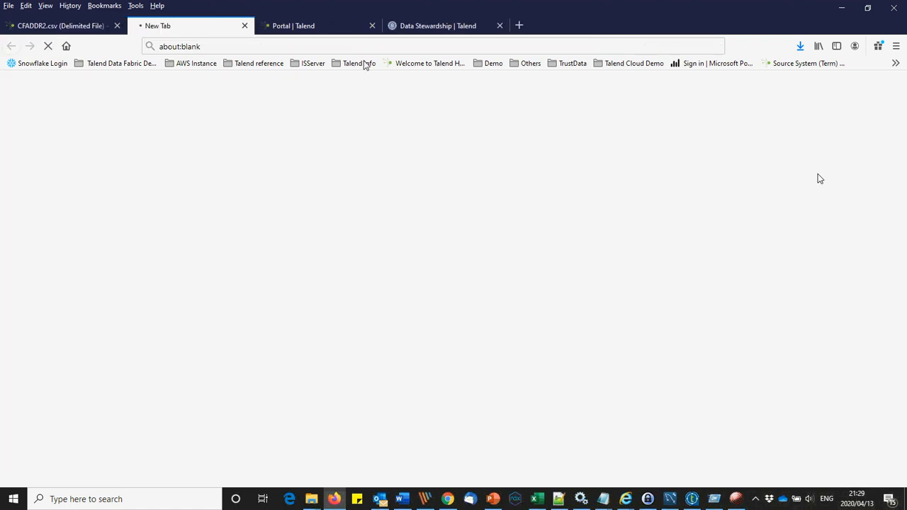
{"action": "left_click", "coordinate": [439, 25]}
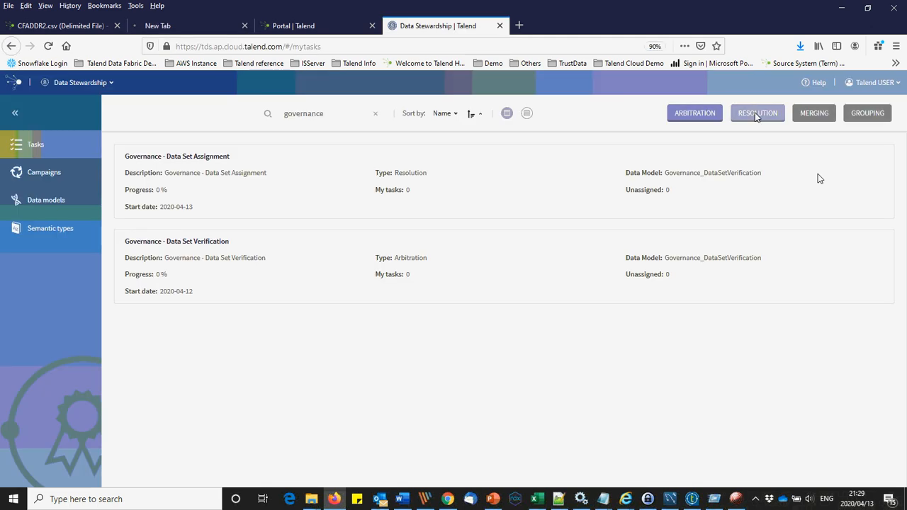
{"action": "left_click", "coordinate": [812, 114]}
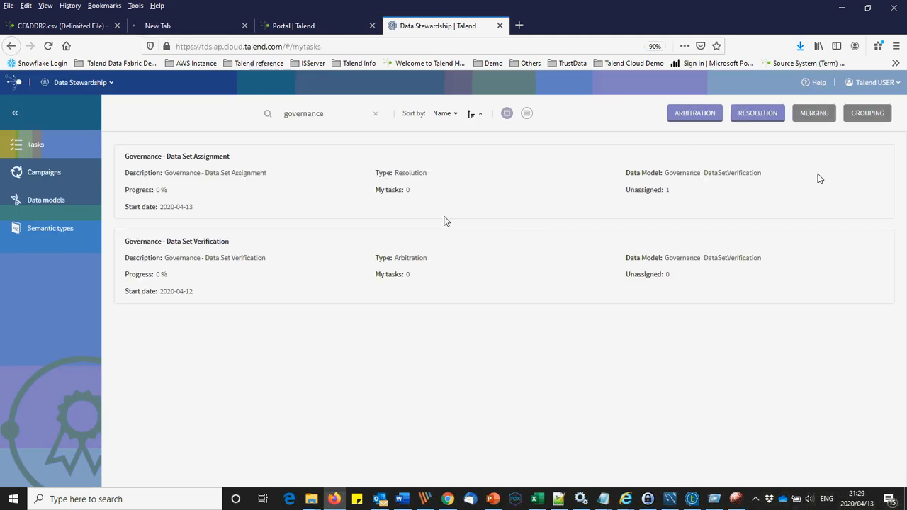
{"action": "left_click", "coordinate": [213, 28]}
{"action": "left_click", "coordinate": [243, 26]}
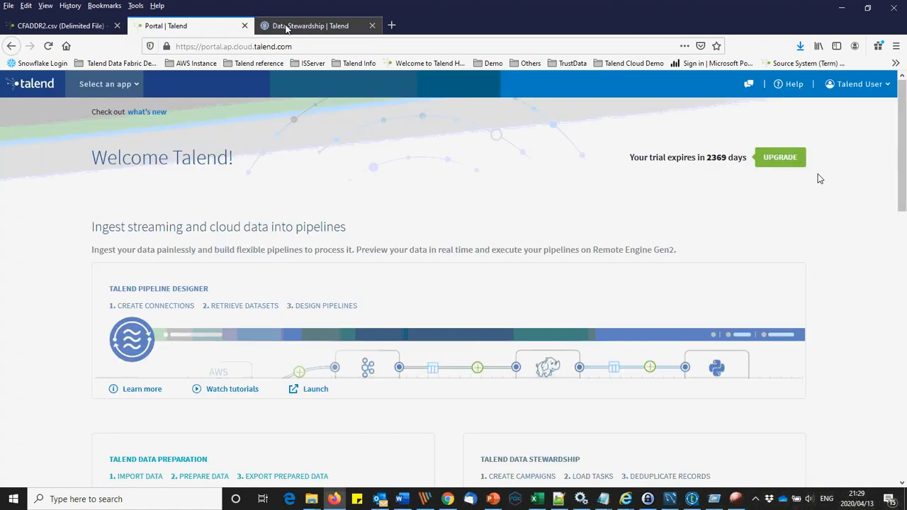
{"action": "left_click", "coordinate": [277, 26]}
Step: Show the unassigned records of the Governance - Data Set Assignment task
{"action": "left_click", "coordinate": [208, 163]}
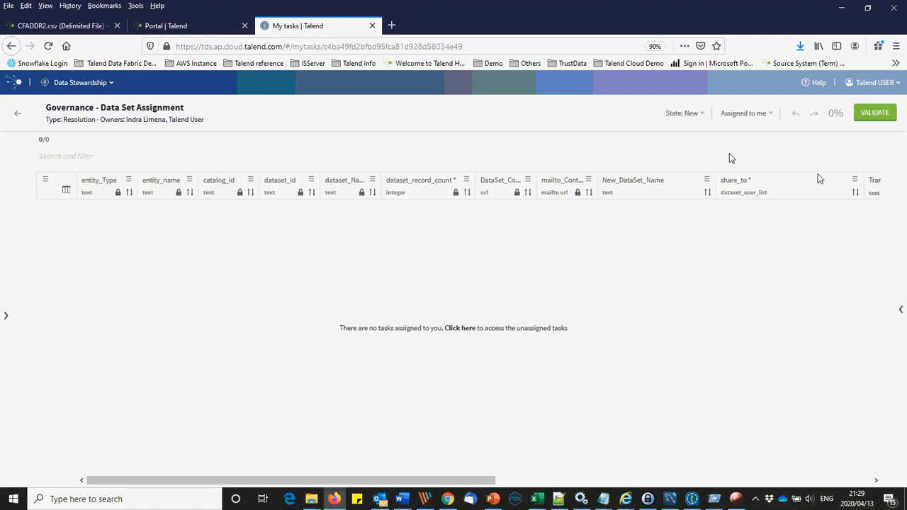
{"action": "left_click", "coordinate": [746, 114]}
{"action": "left_click", "coordinate": [730, 137]}
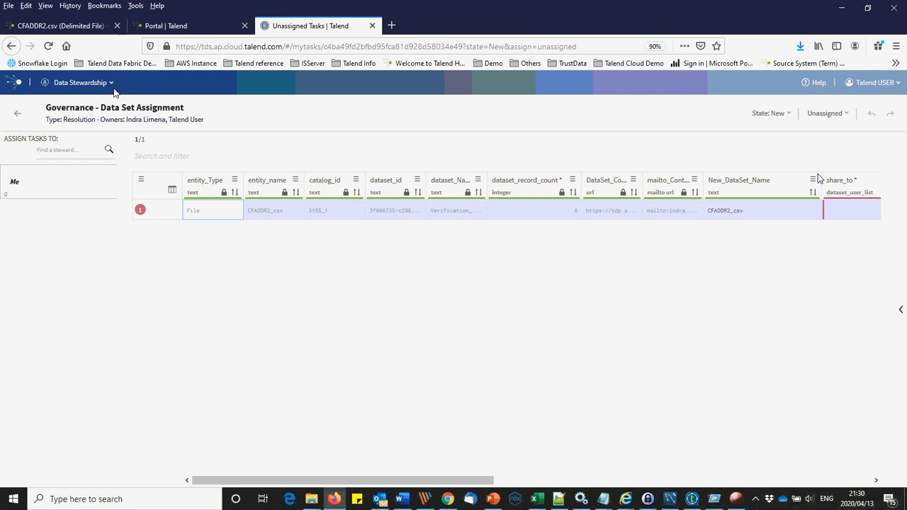
Step: Go from CFADDR2.csv up to AU_Source, into Source_DB400, and open CFMAST.csv
{"action": "left_click", "coordinate": [86, 26]}
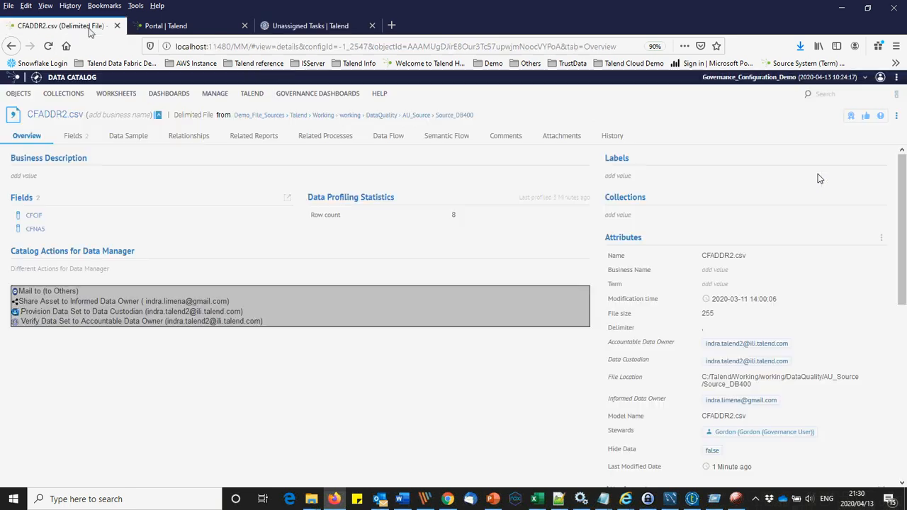
{"action": "left_click", "coordinate": [416, 115]}
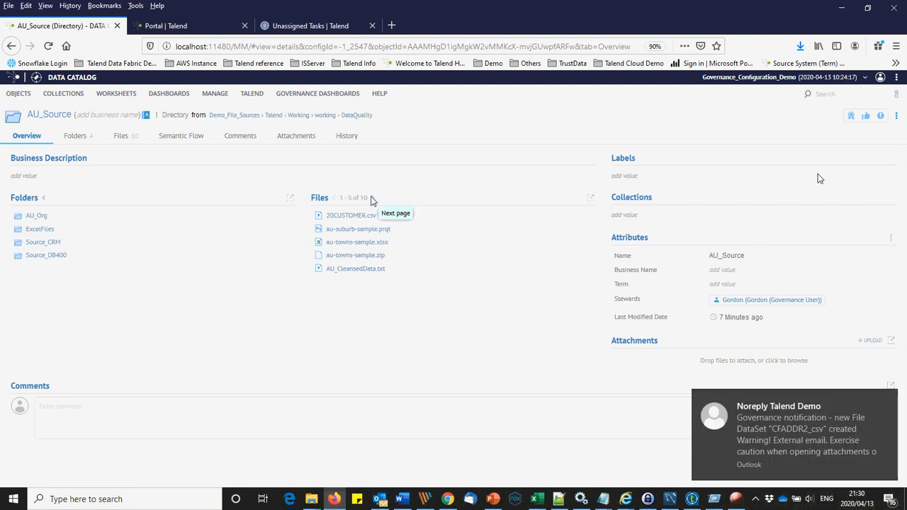
{"action": "left_click", "coordinate": [54, 258]}
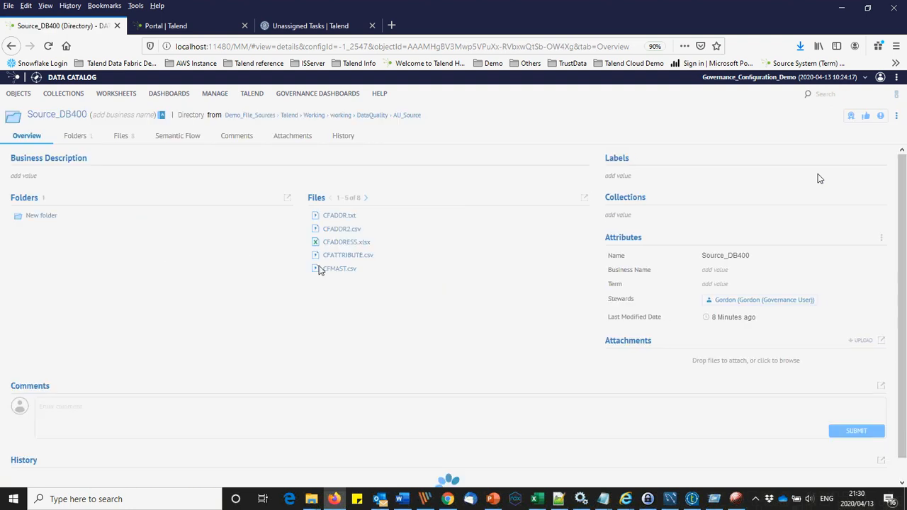
{"action": "left_click", "coordinate": [336, 269]}
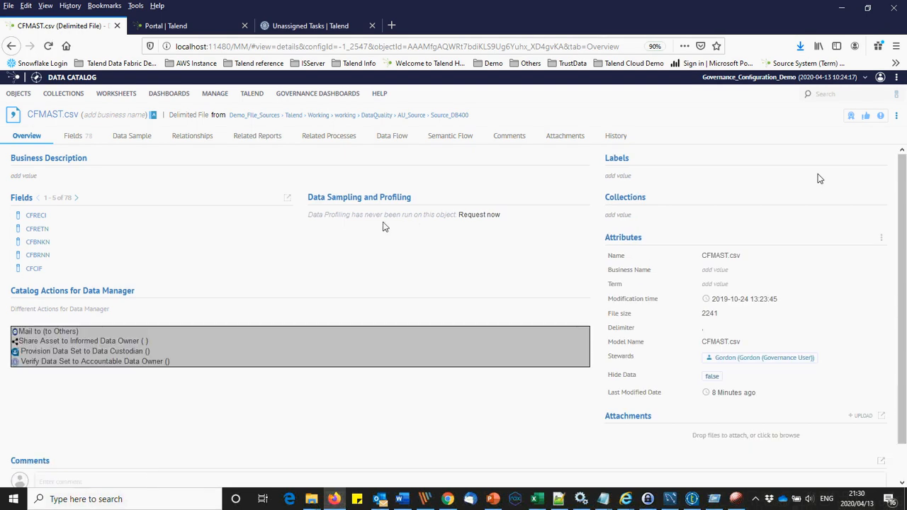
Step: Add owner, custodian, Informed Data Owner and Source_DB400 File Location attributes to CFMAST.csv
{"action": "left_click", "coordinate": [882, 239]}
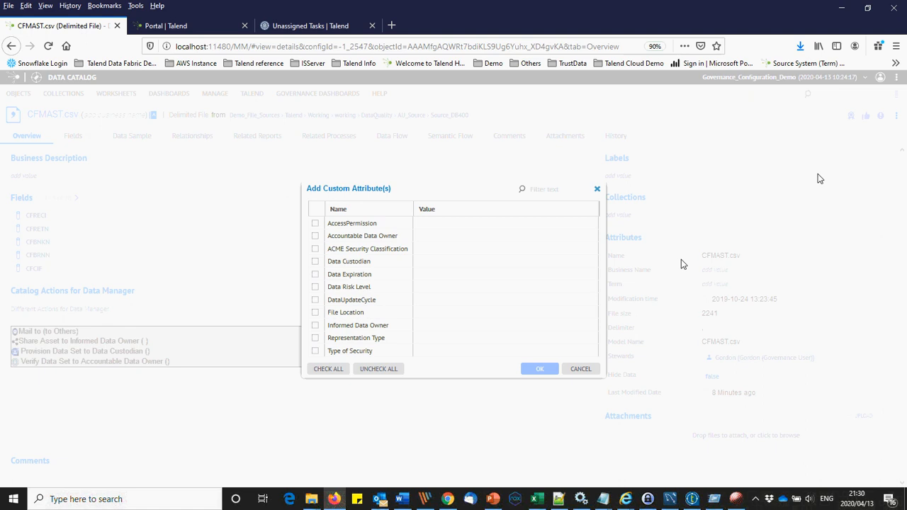
{"action": "left_click", "coordinate": [315, 236]}
{"action": "left_click", "coordinate": [316, 262]}
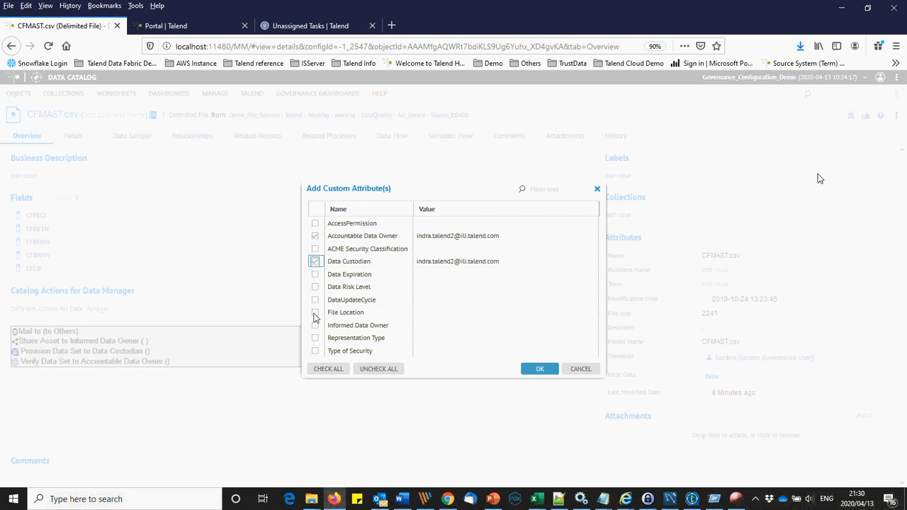
{"action": "left_click", "coordinate": [315, 313]}
{"action": "left_click", "coordinate": [316, 325]}
{"action": "left_click", "coordinate": [556, 315]}
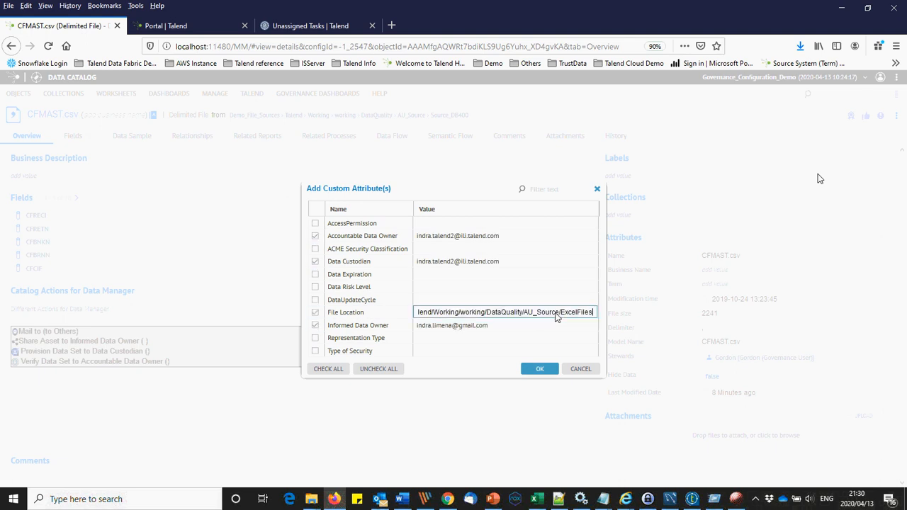
{"action": "type", "text": "Source_DB400"}
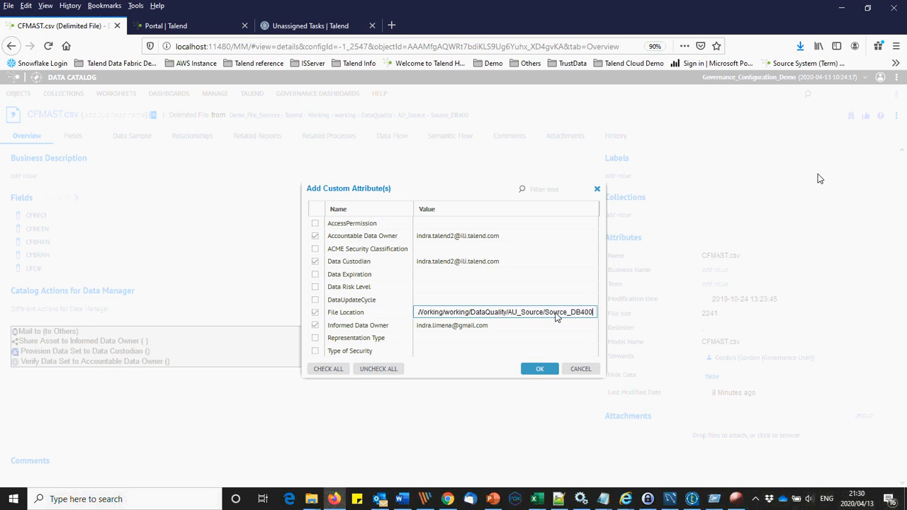
{"action": "left_click", "coordinate": [536, 368]}
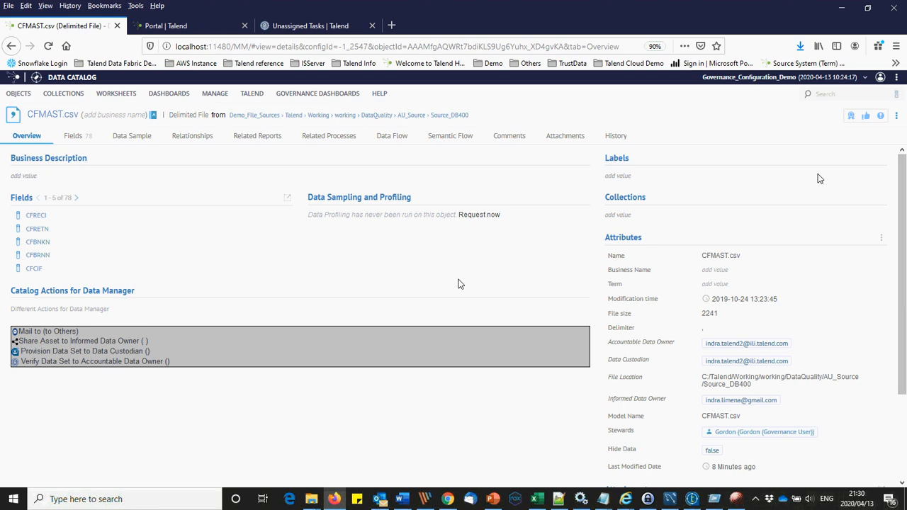
Step: Start data sampling (100 rows) and profiling (1000 rows) on CFMAST.csv
{"action": "left_click", "coordinate": [494, 217]}
{"action": "left_click", "coordinate": [354, 279]}
{"action": "left_click", "coordinate": [354, 265]}
{"action": "left_click", "coordinate": [418, 267]}
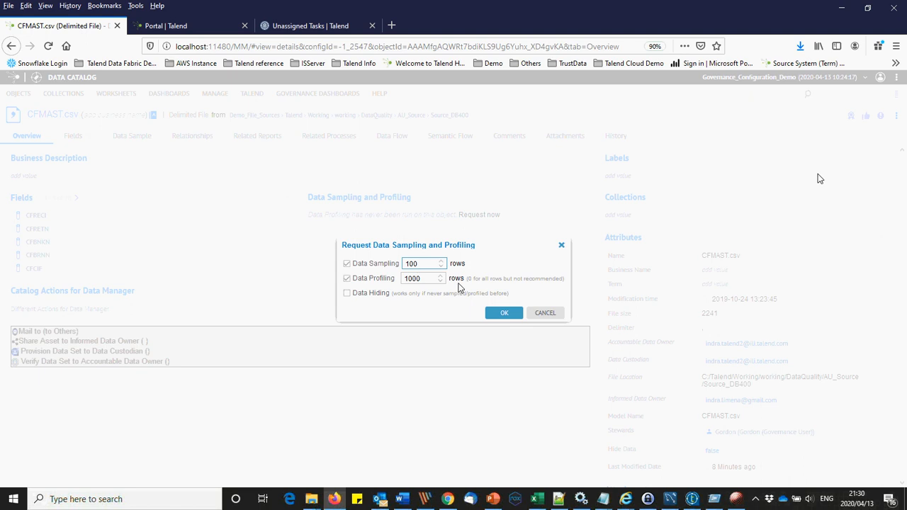
{"action": "left_click", "coordinate": [502, 312]}
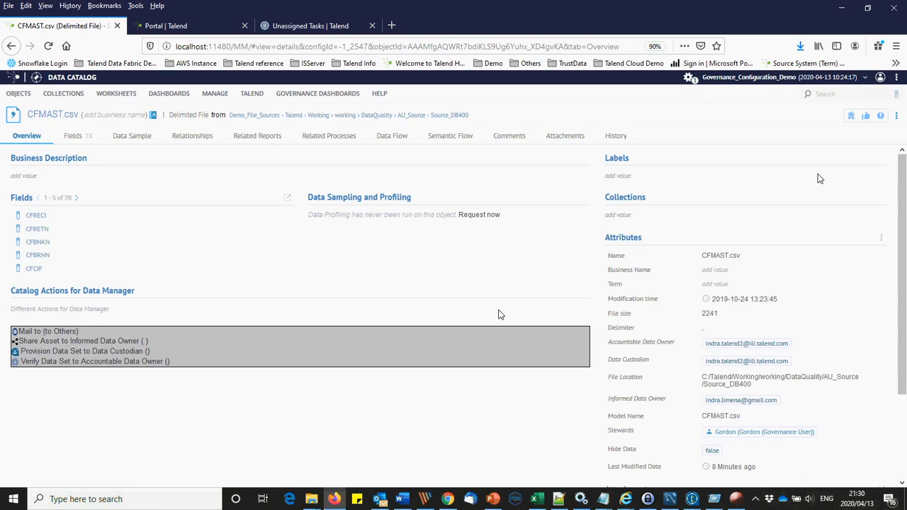
Step: Send CFMAST.csv for owner verification from its catalog page
{"action": "left_click", "coordinate": [301, 28]}
{"action": "left_click", "coordinate": [19, 113]}
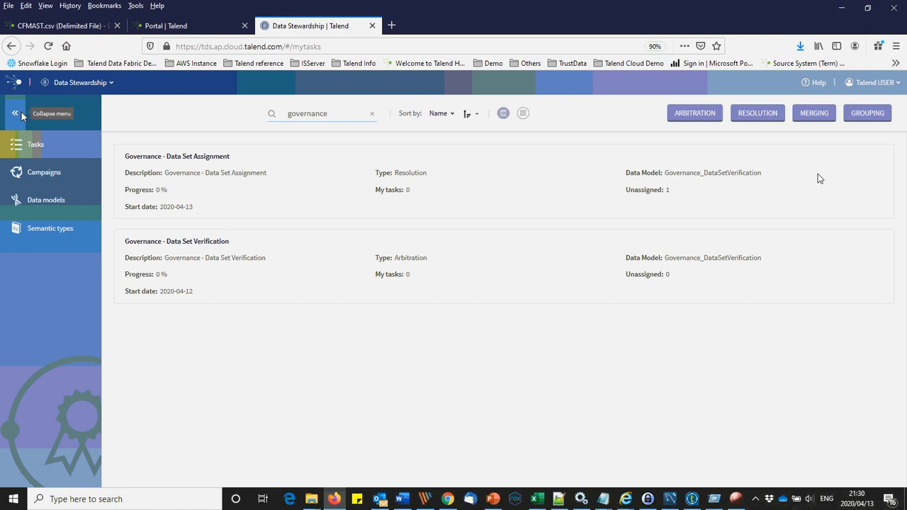
{"action": "left_click", "coordinate": [60, 25]}
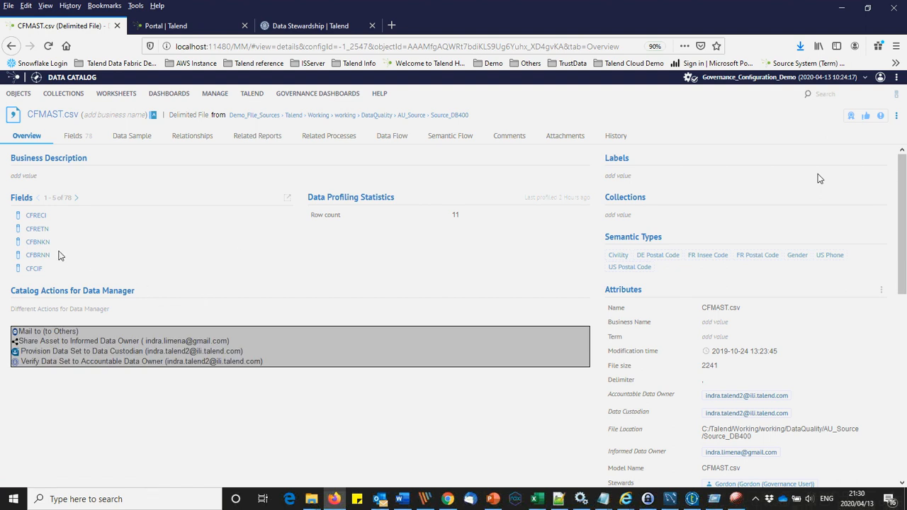
{"action": "left_click", "coordinate": [15, 364]}
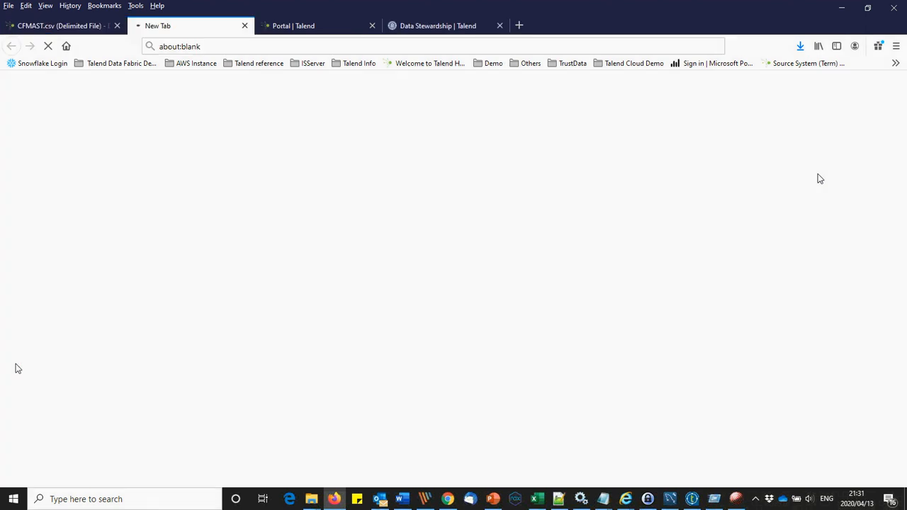
Step: Refresh the Data Stewardship list and show the Data Set Assignment task's 2 unassigned records
{"action": "left_click", "coordinate": [406, 28]}
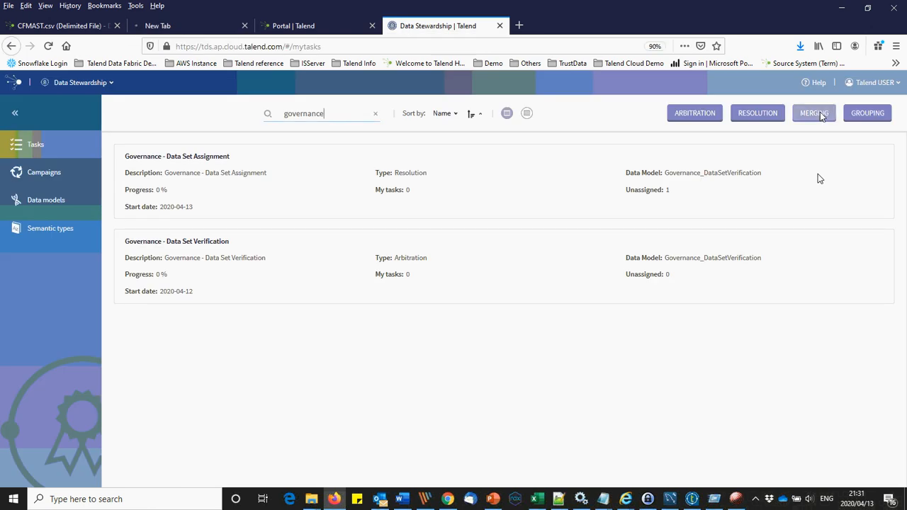
{"action": "left_click", "coordinate": [866, 113]}
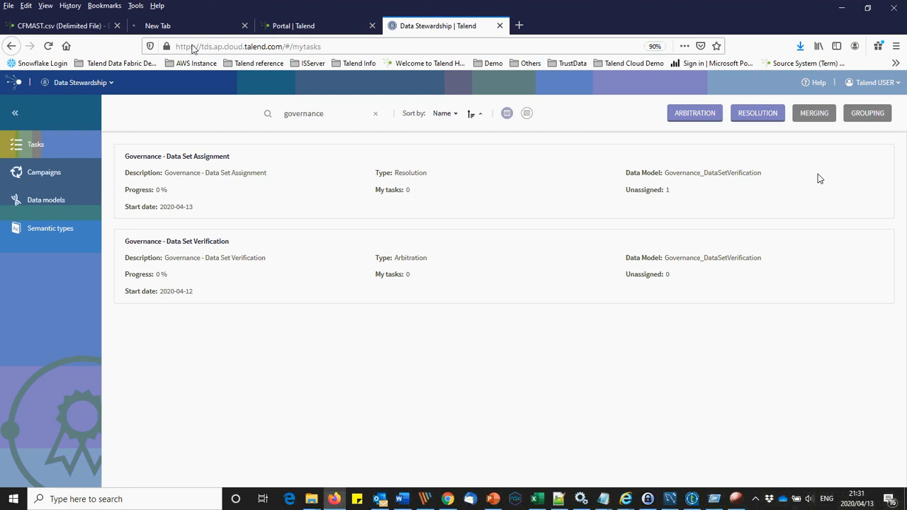
{"action": "left_click", "coordinate": [814, 114]}
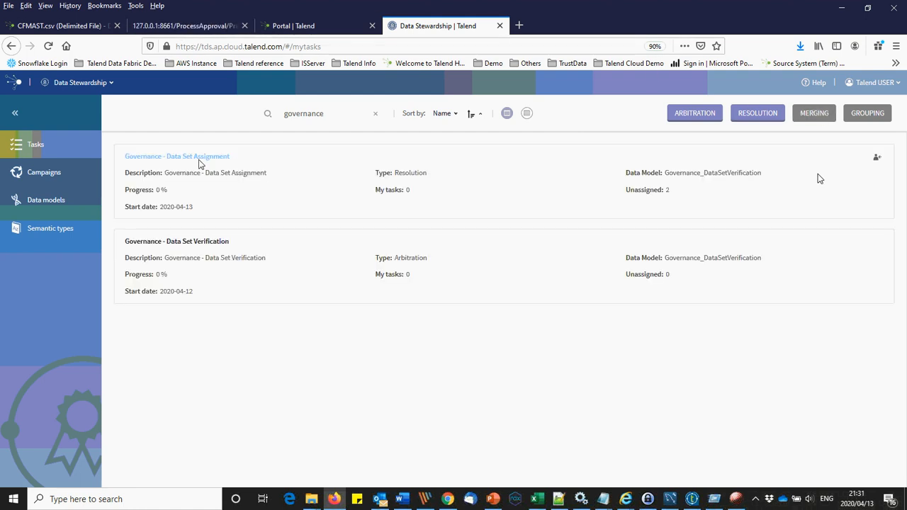
{"action": "left_click", "coordinate": [199, 157]}
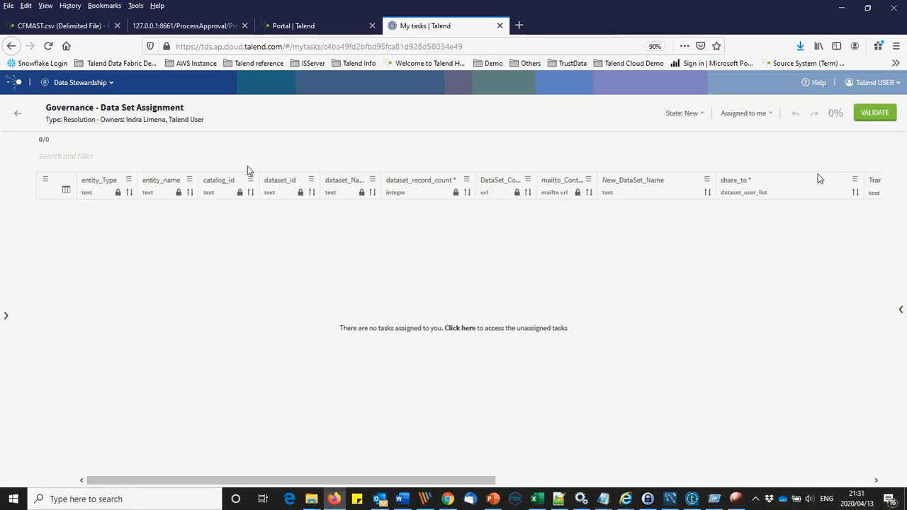
{"action": "left_click", "coordinate": [752, 115]}
{"action": "left_click", "coordinate": [740, 134]}
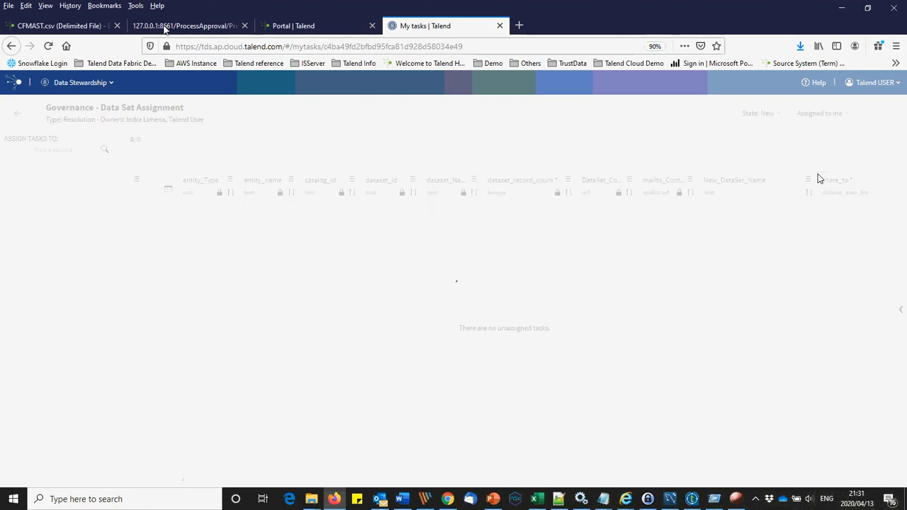
Step: Browse from AU_Source through ExcelFiles to the MergedContacts - Copy sheet of MergedContacts_Talend.xlsx
{"action": "left_click", "coordinate": [71, 26]}
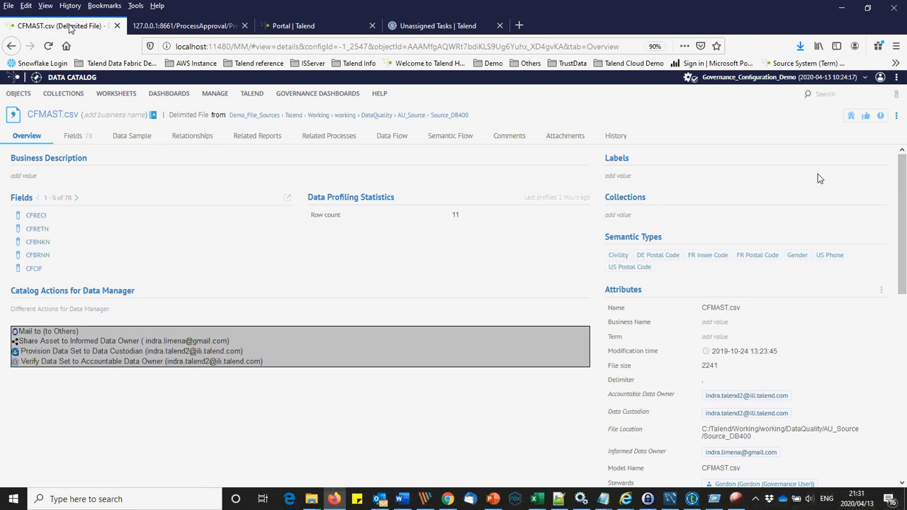
{"action": "left_click", "coordinate": [408, 115]}
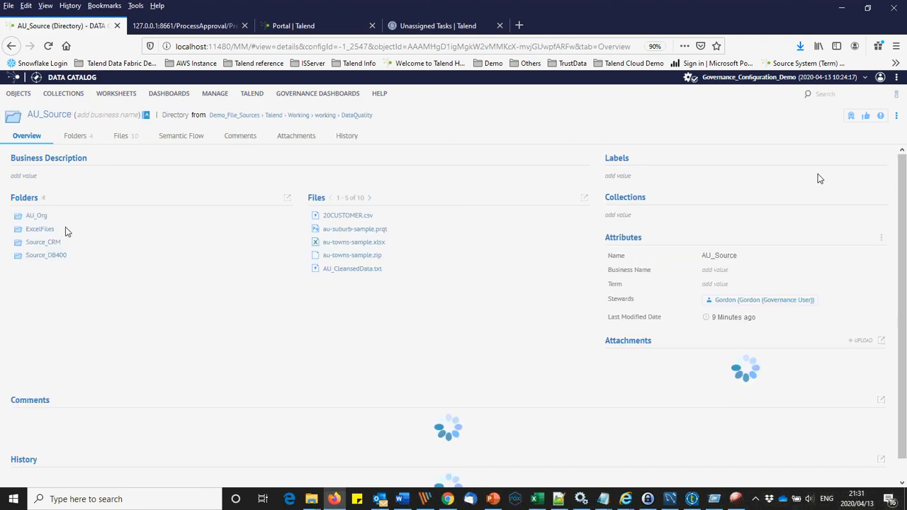
{"action": "left_click", "coordinate": [40, 228]}
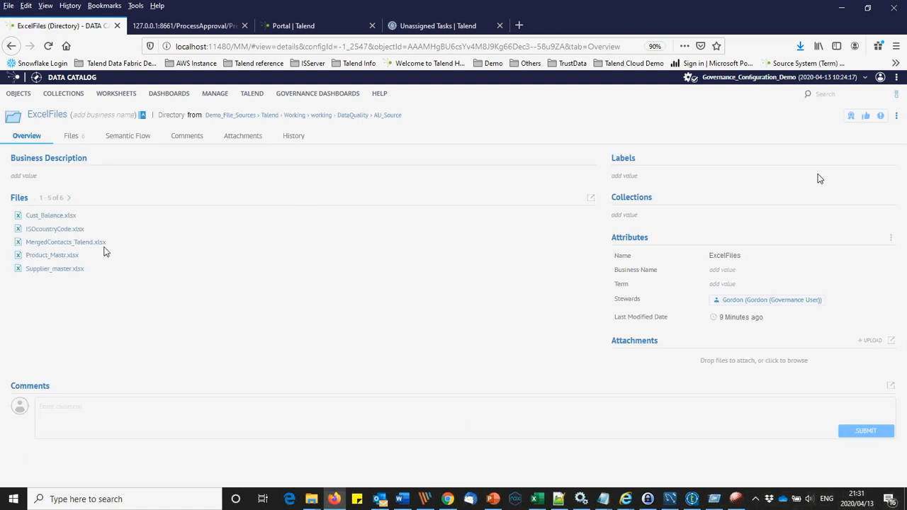
{"action": "left_click", "coordinate": [87, 243]}
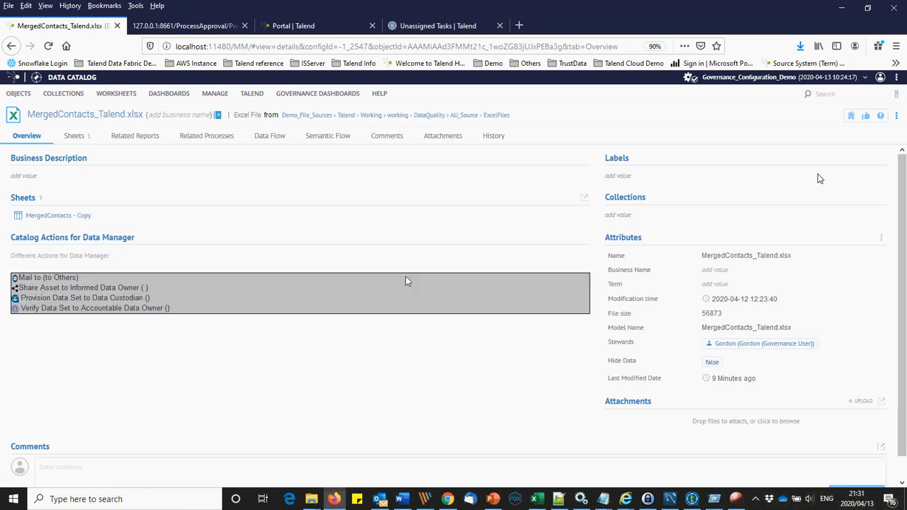
{"action": "left_click", "coordinate": [67, 216]}
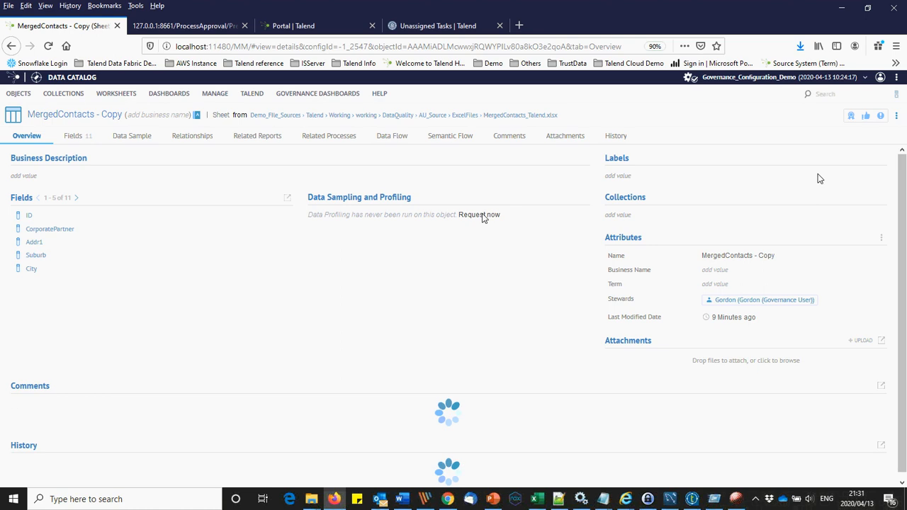
Step: Request data sampling and profiling for the MergedContacts - Copy sheet
{"action": "left_click", "coordinate": [481, 215]}
{"action": "left_click", "coordinate": [362, 280]}
{"action": "left_click", "coordinate": [369, 263]}
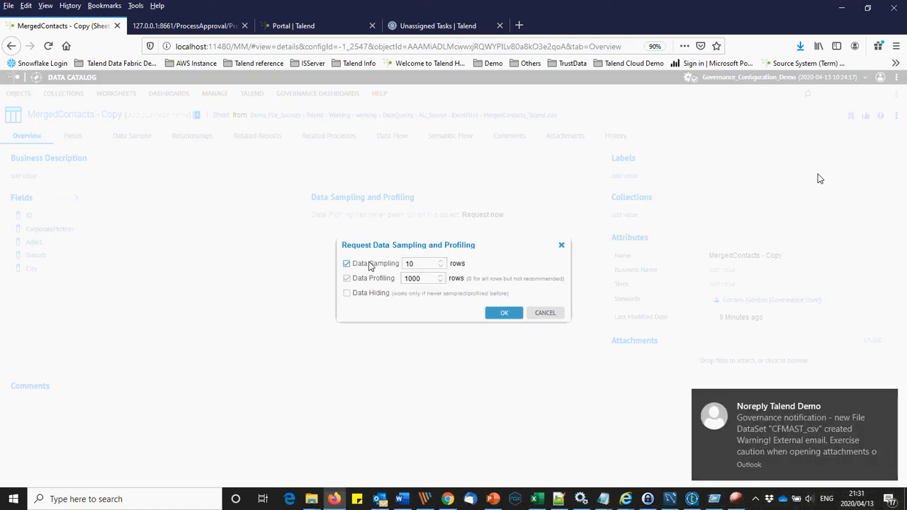
{"action": "left_click", "coordinate": [427, 266]}
{"action": "type", "text": "0"}
{"action": "left_click", "coordinate": [499, 313]}
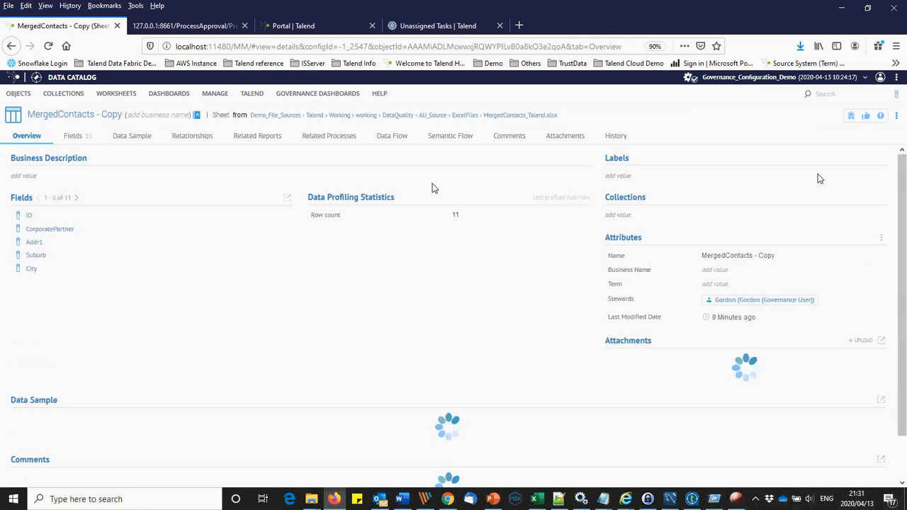
Step: Review the sheet's profiling results, including the Suburb field, then start adding custom attributes to MergedContacts_Talend.xlsx
{"action": "left_click", "coordinate": [453, 216]}
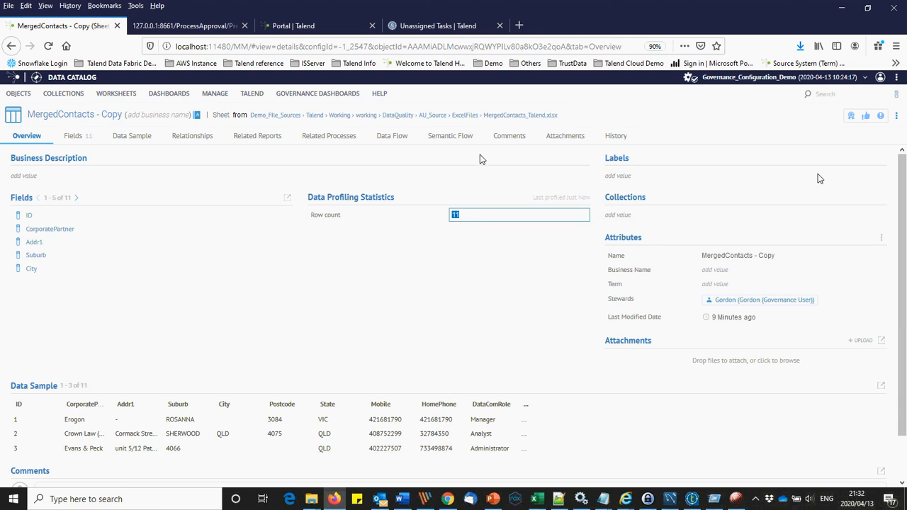
{"action": "left_click", "coordinate": [437, 26]}
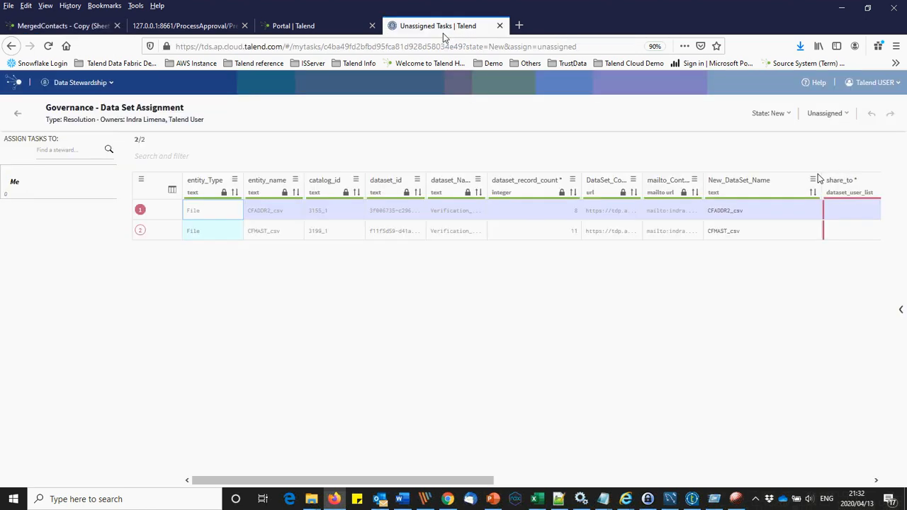
{"action": "left_click", "coordinate": [63, 26]}
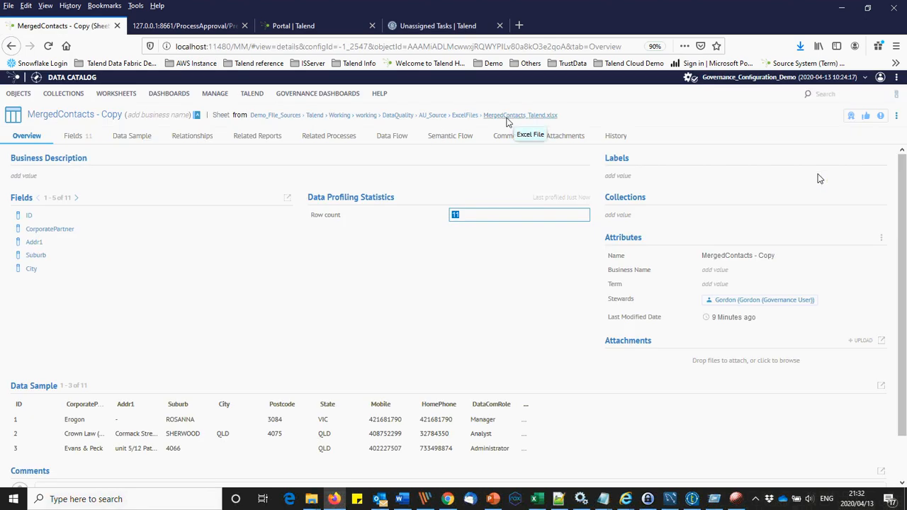
{"action": "left_click", "coordinate": [35, 255]}
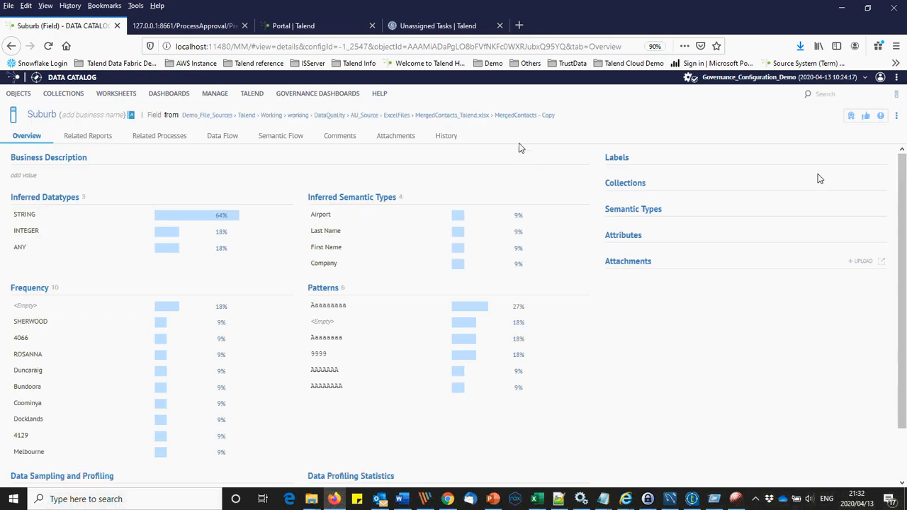
{"action": "left_click", "coordinate": [458, 117]}
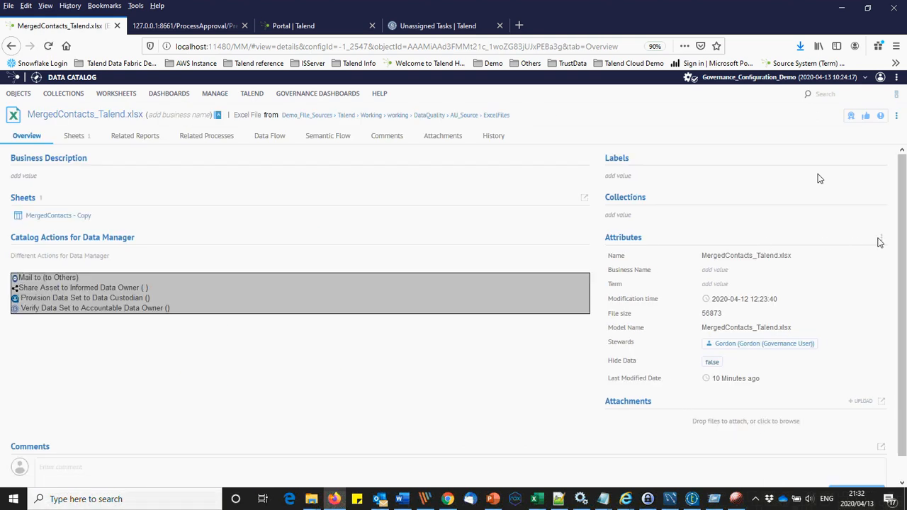
{"action": "left_click", "coordinate": [871, 248]}
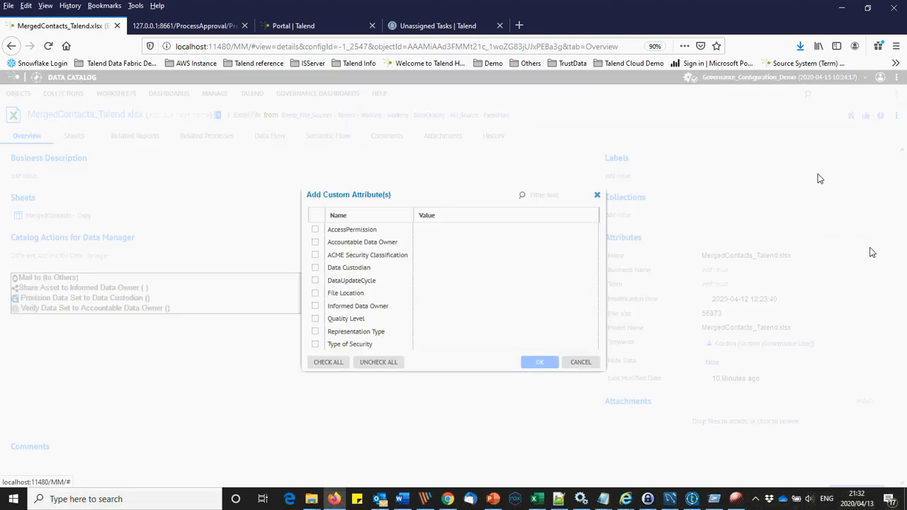
Step: Add Accountable Data Owner, Data Custodian, File Location and Informed Data Owner attributes, then send the file for verification
{"action": "left_click", "coordinate": [315, 242]}
{"action": "left_click", "coordinate": [314, 267]}
{"action": "left_click", "coordinate": [314, 293]}
{"action": "left_click", "coordinate": [315, 306]}
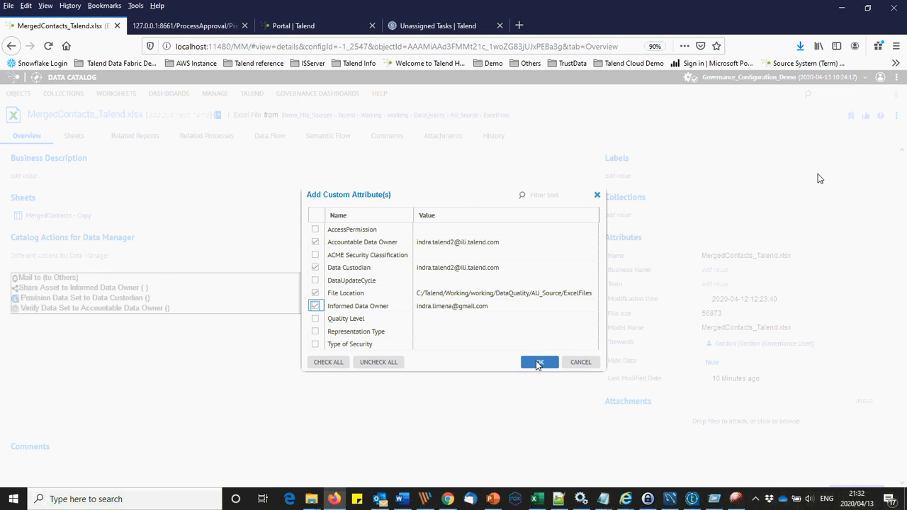
{"action": "left_click", "coordinate": [538, 364]}
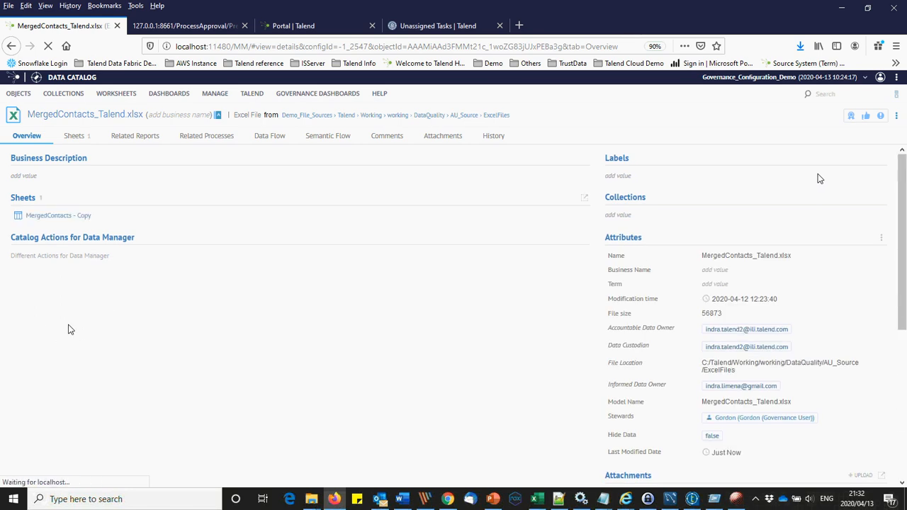
{"action": "left_click", "coordinate": [14, 309]}
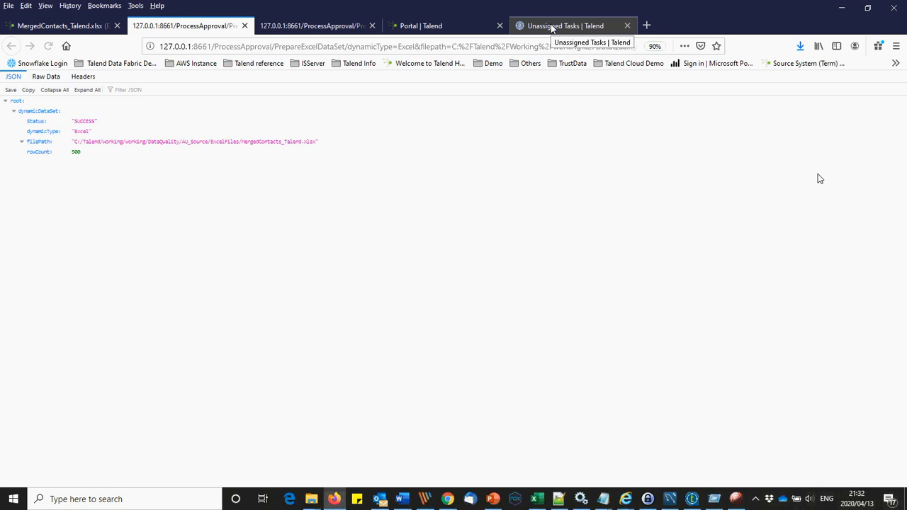
Step: Preview the MergedContacts, CFADDR2 and CFMAST datasets, then assign all three tasks to myself
{"action": "left_click", "coordinate": [245, 26]}
{"action": "left_click", "coordinate": [448, 26]}
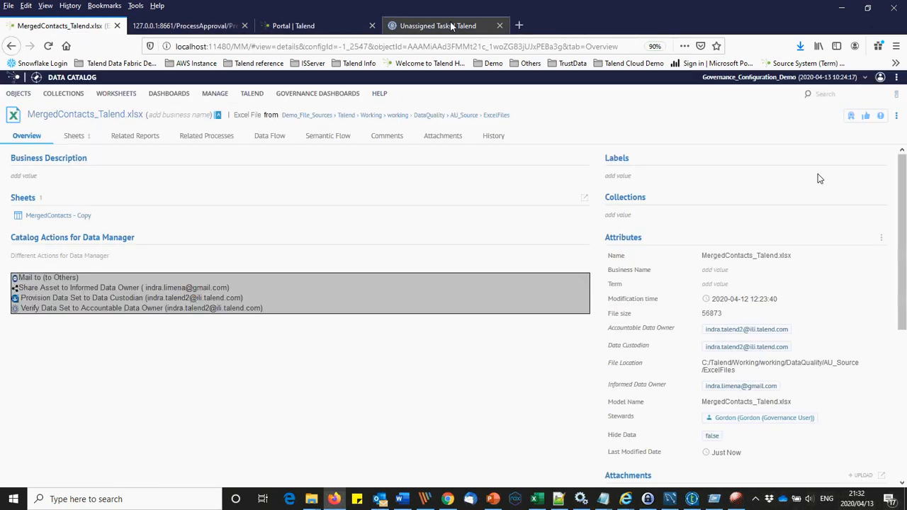
{"action": "left_click", "coordinate": [48, 46]}
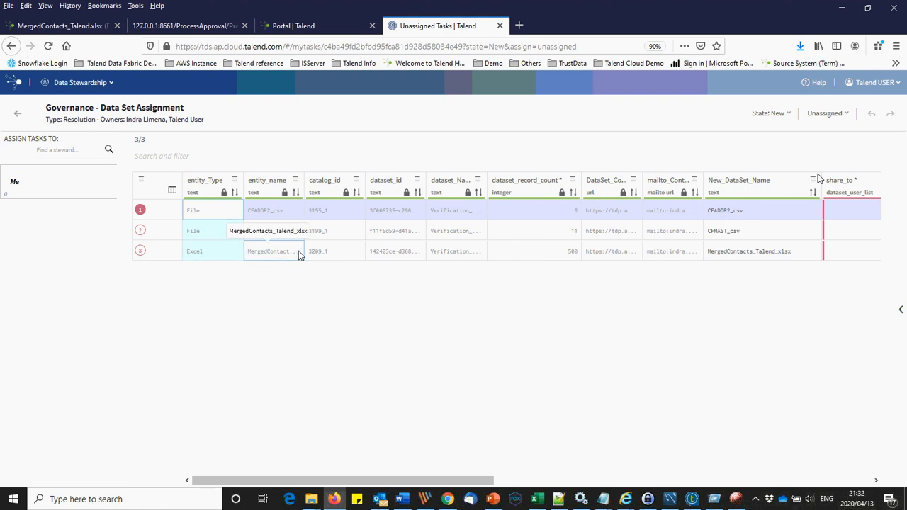
{"action": "left_click", "coordinate": [632, 251]}
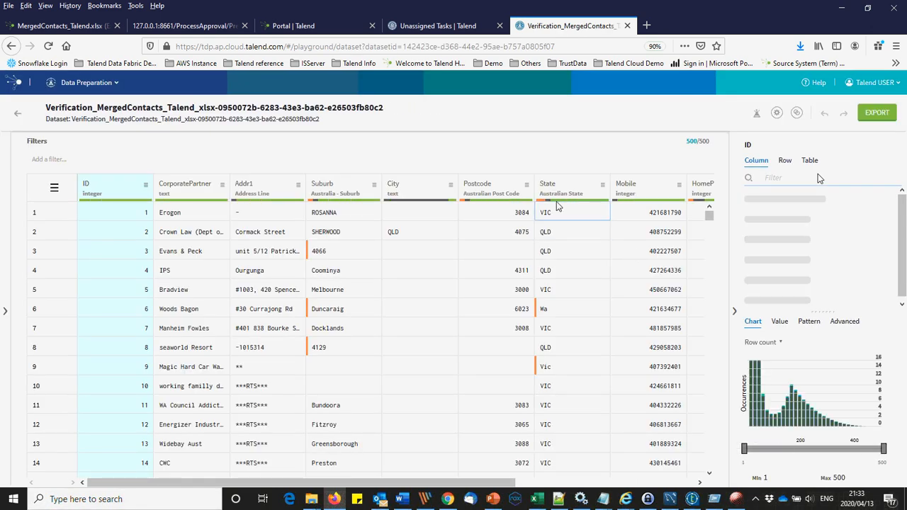
{"action": "left_click", "coordinate": [627, 25]}
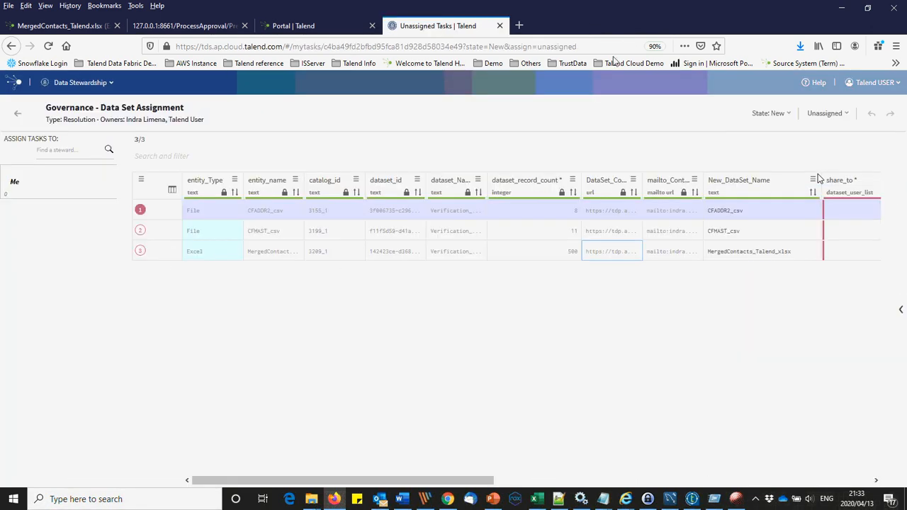
{"action": "left_click", "coordinate": [634, 211]}
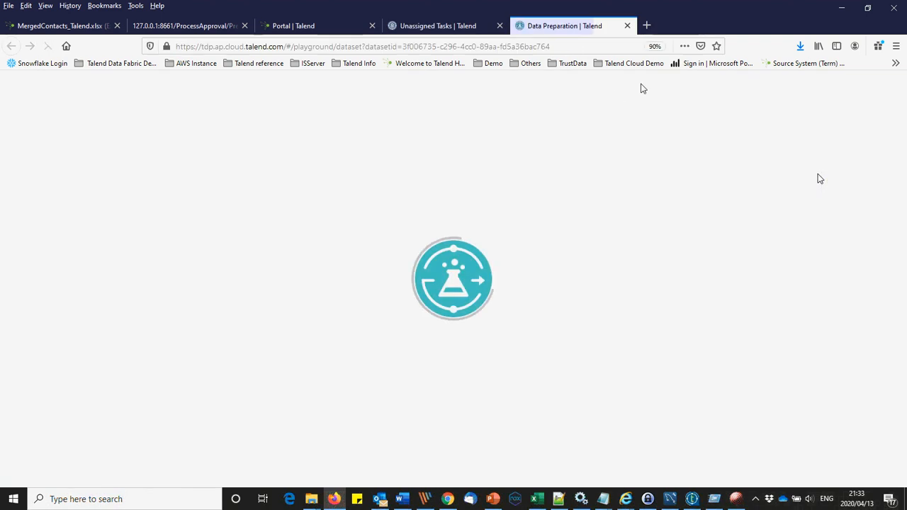
{"action": "left_click", "coordinate": [627, 25]}
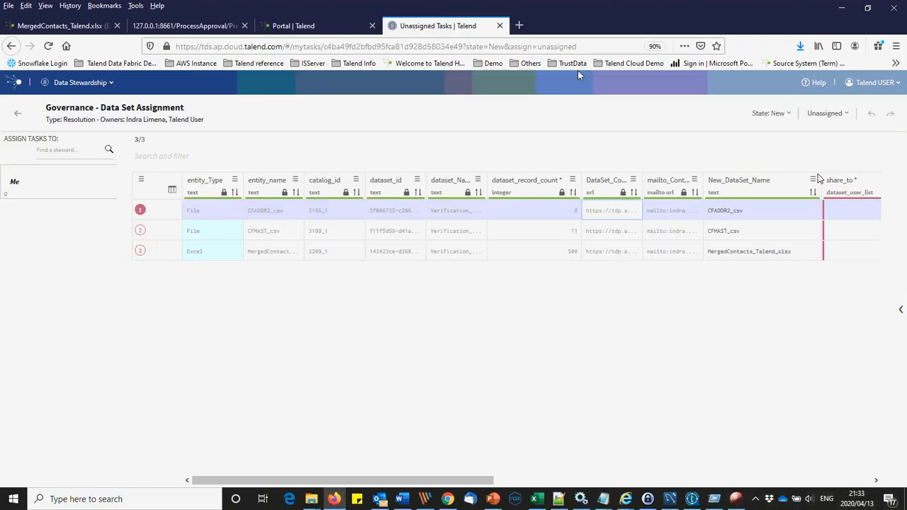
{"action": "left_click", "coordinate": [634, 230]}
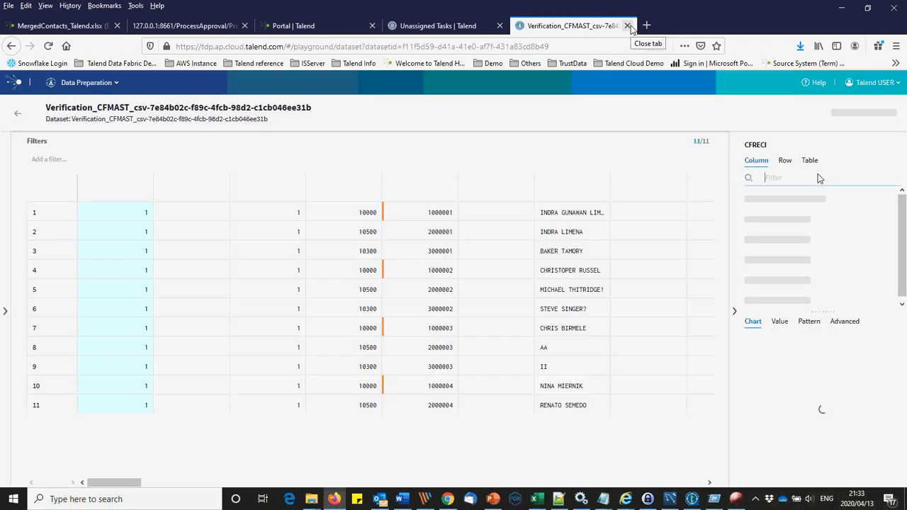
{"action": "left_click", "coordinate": [627, 25]}
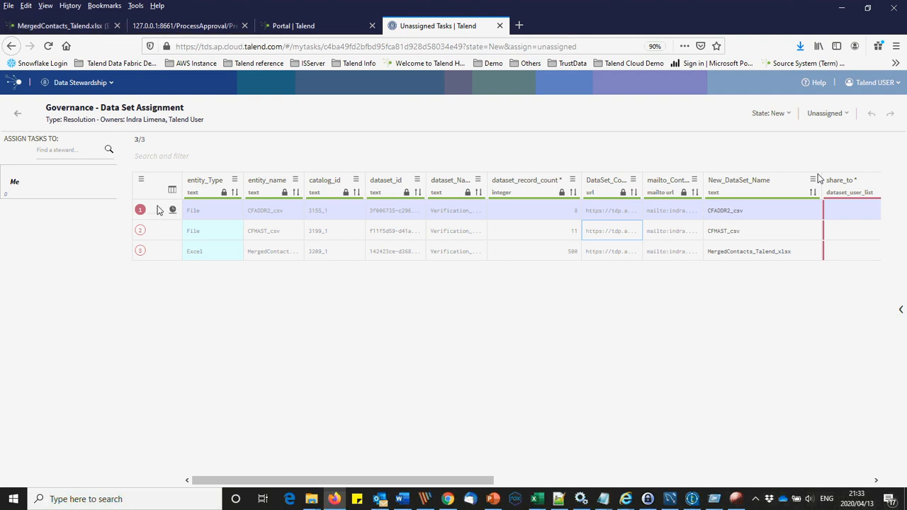
{"action": "left_click", "coordinate": [158, 253], "text": "shift"}
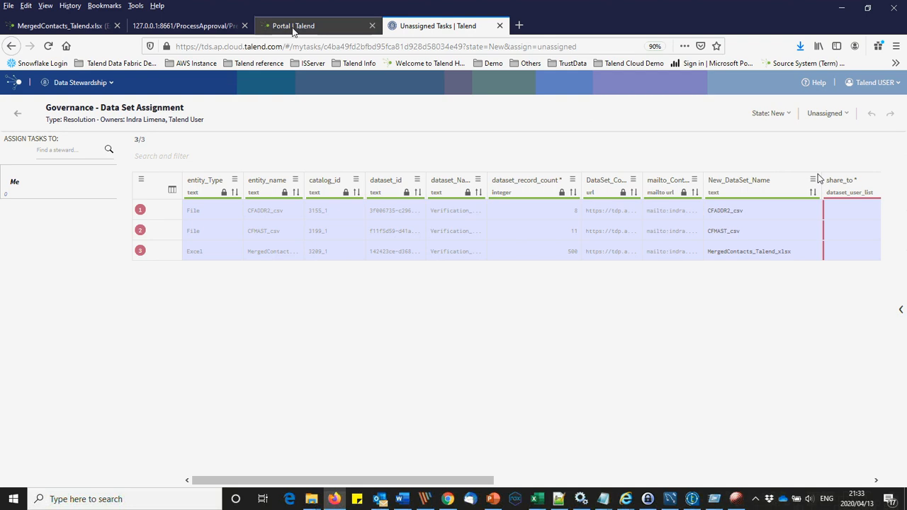
{"action": "left_click", "coordinate": [104, 186]}
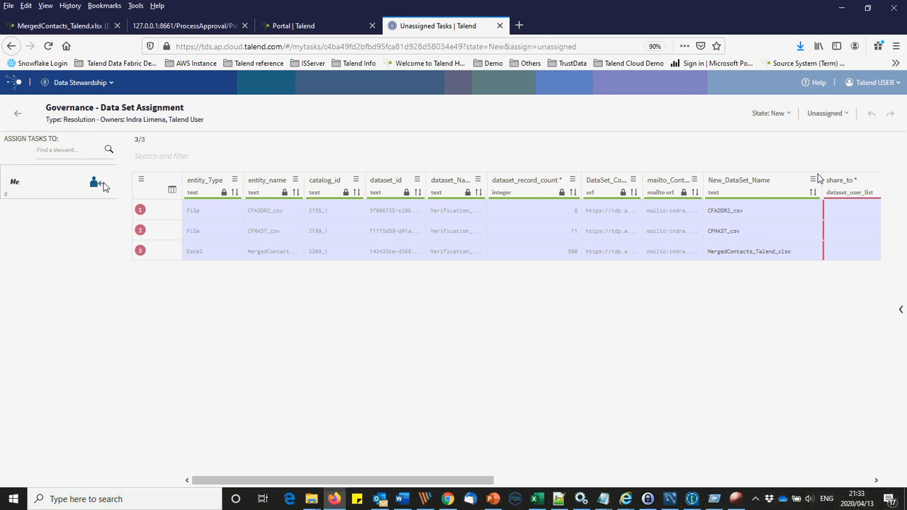
Step: Open the Data Preparation datasets list showing the three new Verification datasets
{"action": "left_click", "coordinate": [313, 33]}
{"action": "left_click", "coordinate": [134, 84]}
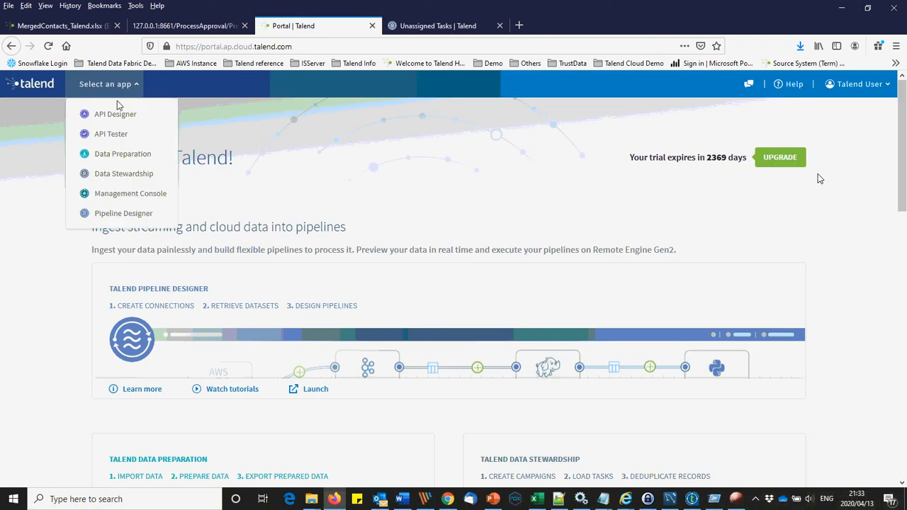
{"action": "left_click", "coordinate": [110, 154]}
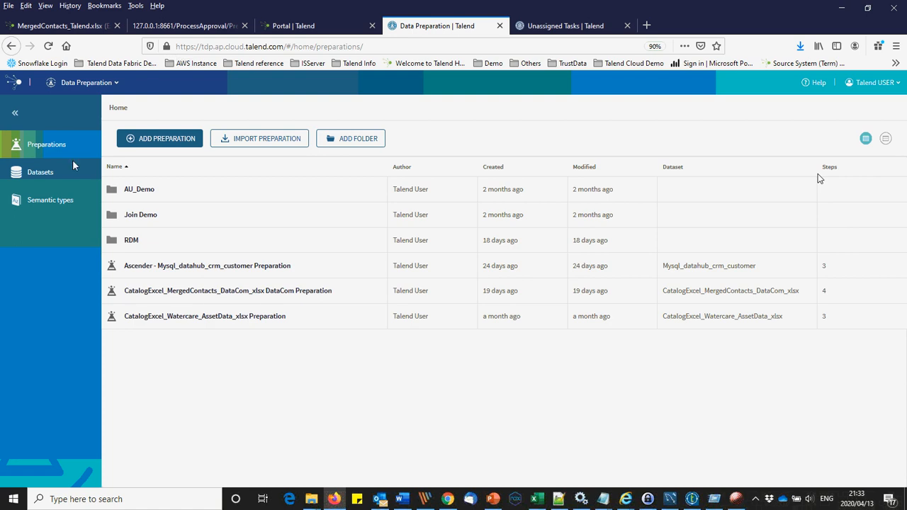
{"action": "left_click", "coordinate": [72, 166]}
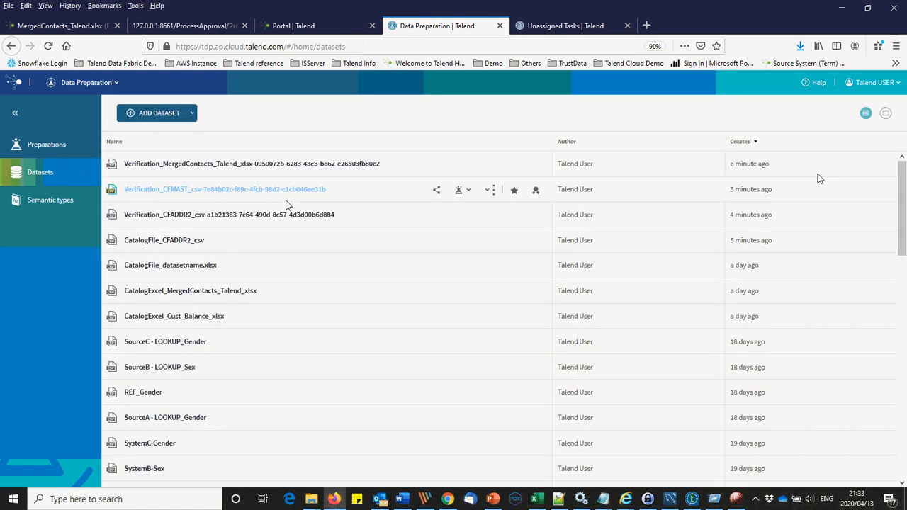
{"action": "left_click", "coordinate": [523, 26]}
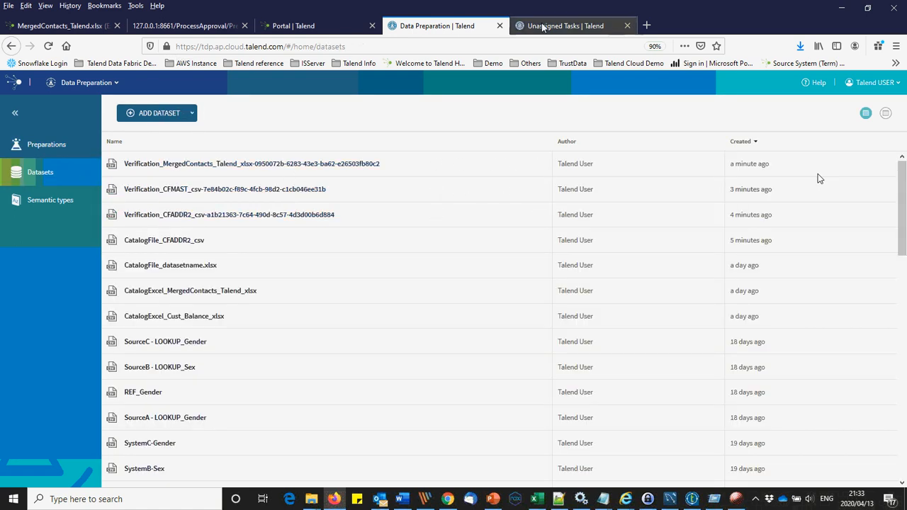
Step: Filter to tasks assigned to me and pick a share_to user for each of the three rows
{"action": "left_click", "coordinate": [824, 114]}
{"action": "left_click", "coordinate": [809, 136]}
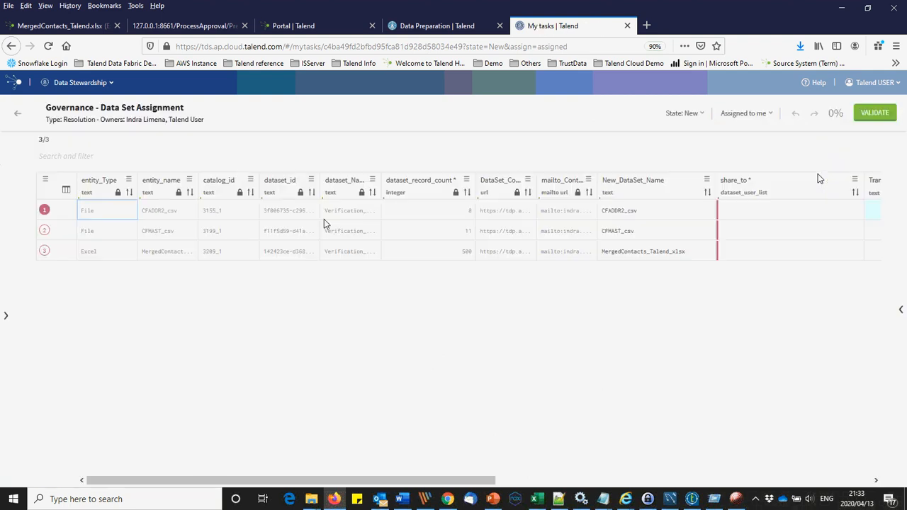
{"action": "left_click", "coordinate": [789, 216]}
{"action": "double_click", "coordinate": [850, 210]}
{"action": "left_click", "coordinate": [856, 210]}
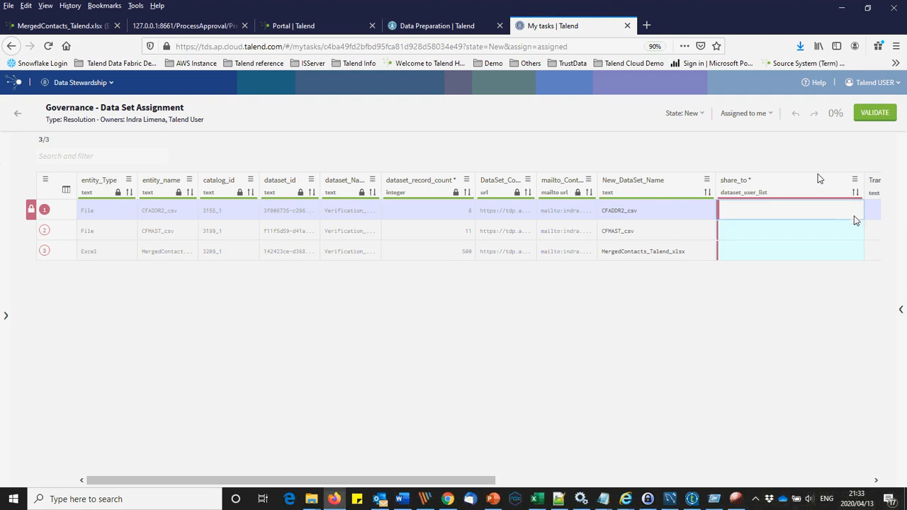
{"action": "left_click", "coordinate": [855, 214]}
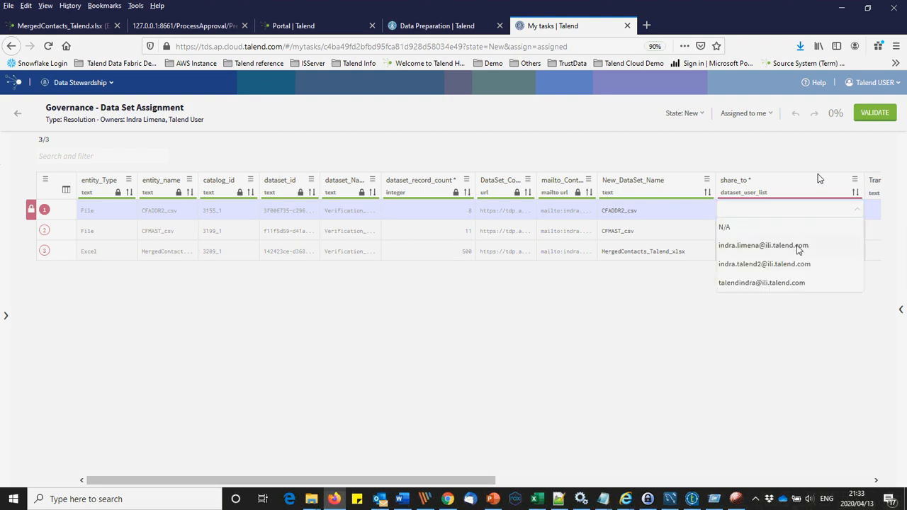
{"action": "left_click", "coordinate": [777, 266]}
{"action": "left_click", "coordinate": [853, 233]}
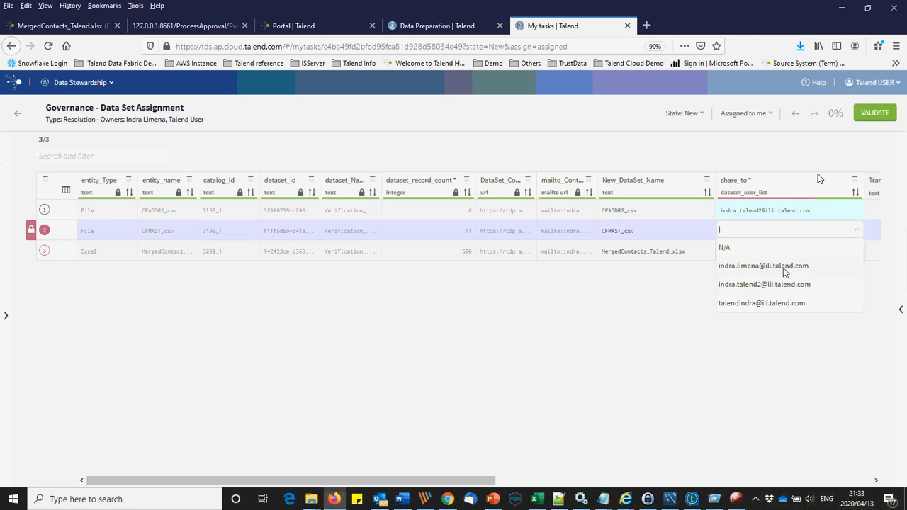
{"action": "left_click", "coordinate": [784, 268]}
{"action": "left_click", "coordinate": [836, 257]}
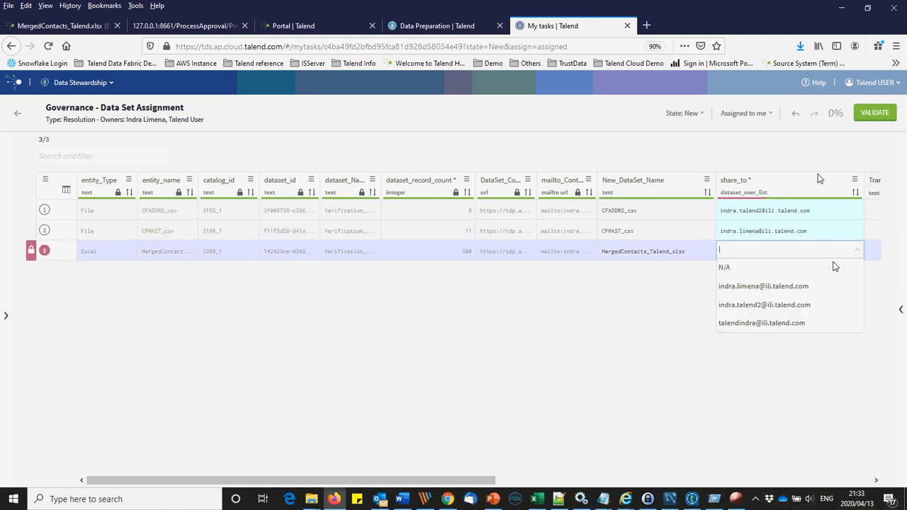
{"action": "left_click", "coordinate": [784, 305]}
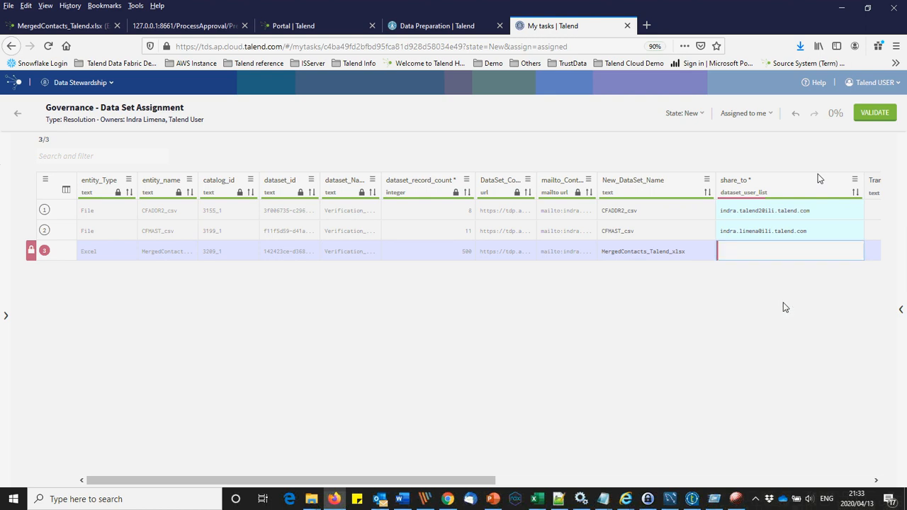
Step: Prefix all three New_DataSet_Name values with 'Demo_', e.g. Demo_CFADDR2_csv
{"action": "left_click", "coordinate": [653, 216]}
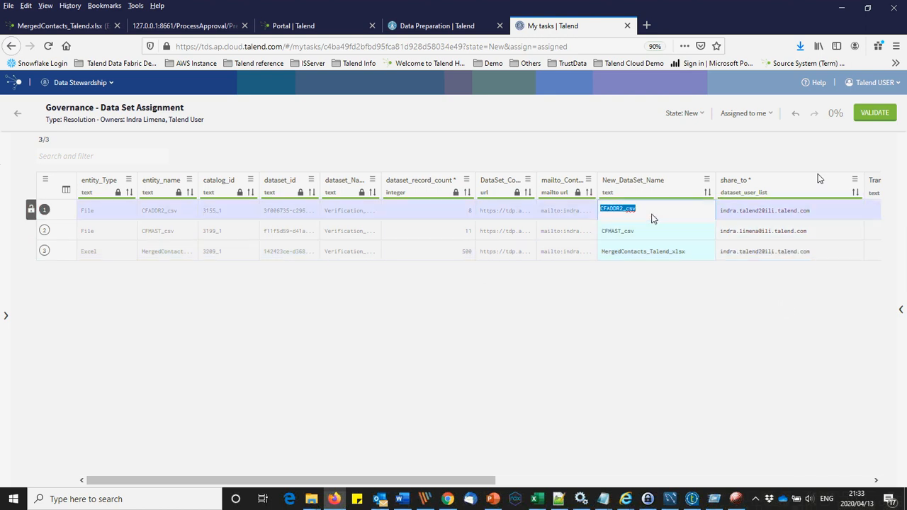
{"action": "left_click", "coordinate": [652, 216]}
{"action": "type", "text": "Demo_"}
{"action": "key", "text": "shift+Home"}
{"action": "key", "text": "ctrl+c"}
{"action": "left_click", "coordinate": [633, 230]}
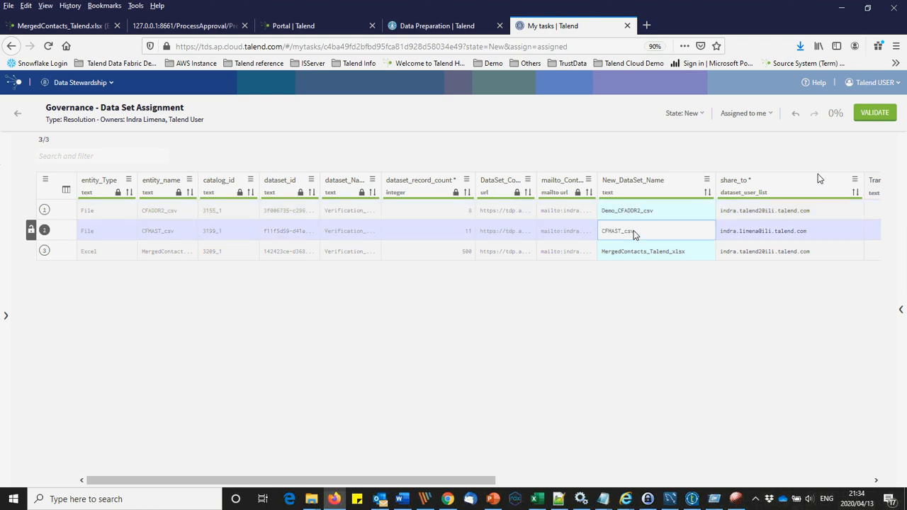
{"action": "double_click", "coordinate": [633, 230]}
{"action": "key", "text": "Home"}
{"action": "key", "text": "ctrl+v"}
{"action": "left_click", "coordinate": [639, 247]}
{"action": "double_click", "coordinate": [638, 247]}
{"action": "key", "text": "Home"}
{"action": "key", "text": "ctrl+v"}
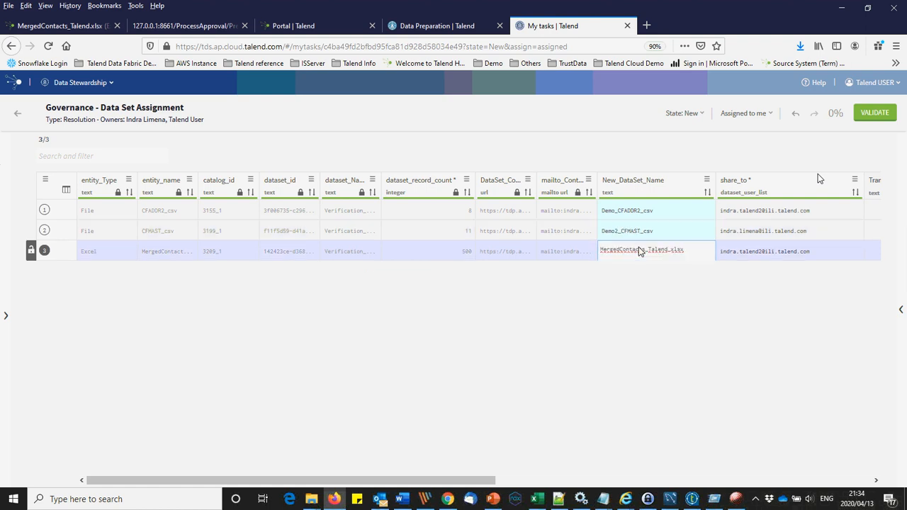
{"action": "left_click", "coordinate": [622, 296]}
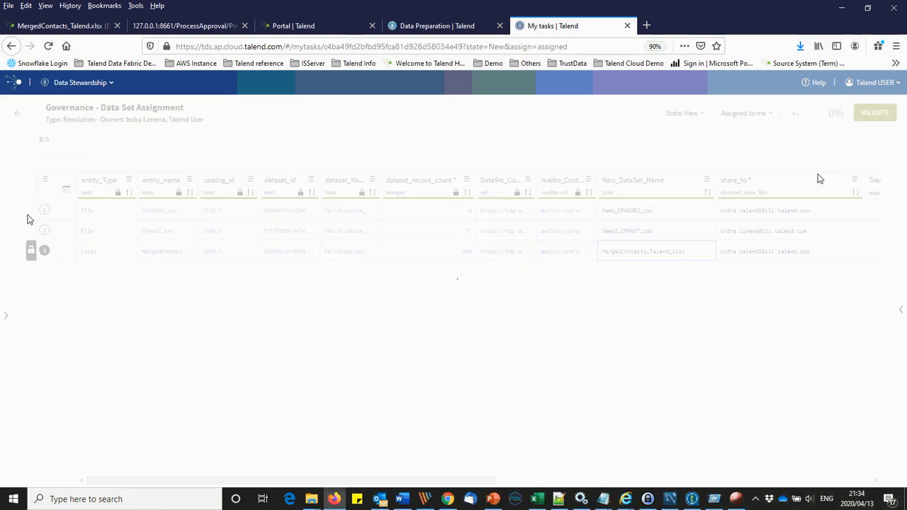
Step: Mark the rows as done and validate the task
{"action": "left_click", "coordinate": [30, 210]}
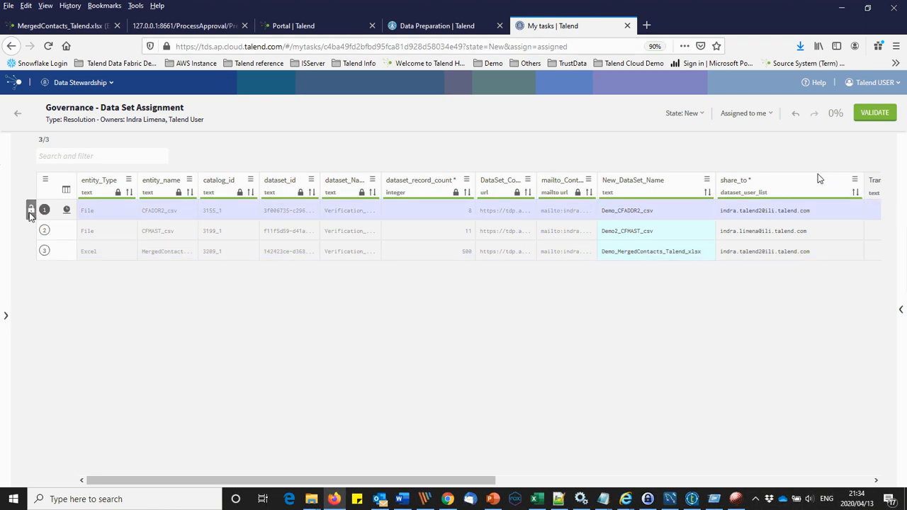
{"action": "left_click", "coordinate": [31, 210]}
{"action": "left_click", "coordinate": [31, 254]}
{"action": "left_click", "coordinate": [874, 113]}
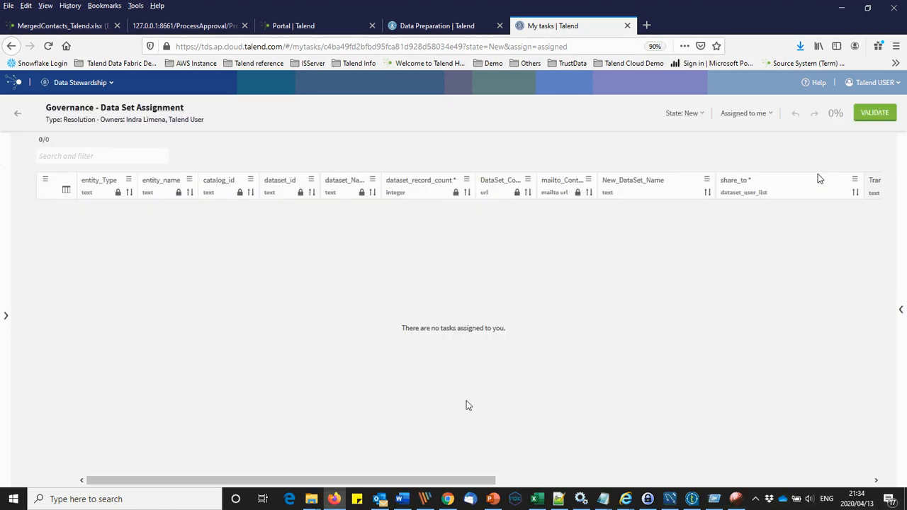
{"action": "left_click", "coordinate": [447, 499]}
Step: Paste the developer account's user name from KeePass into the login Email field
{"action": "left_click", "coordinate": [77, 8]}
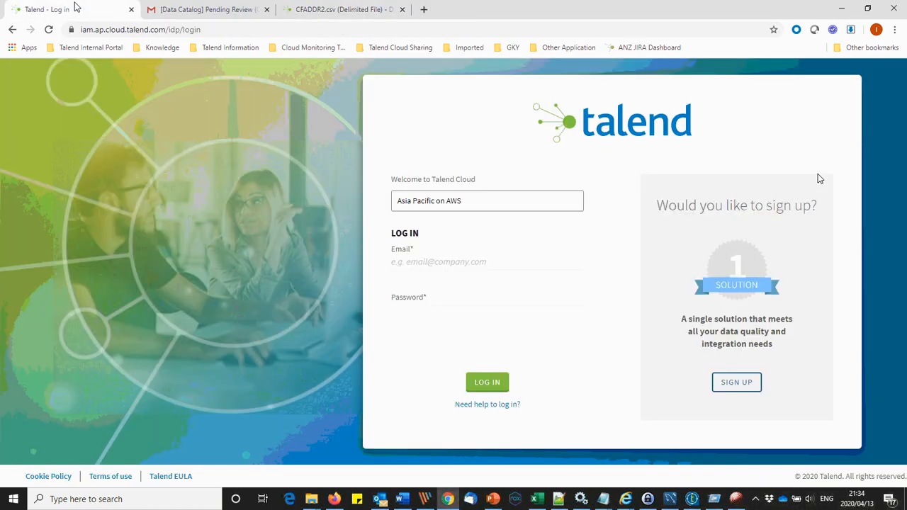
{"action": "left_click", "coordinate": [647, 499]}
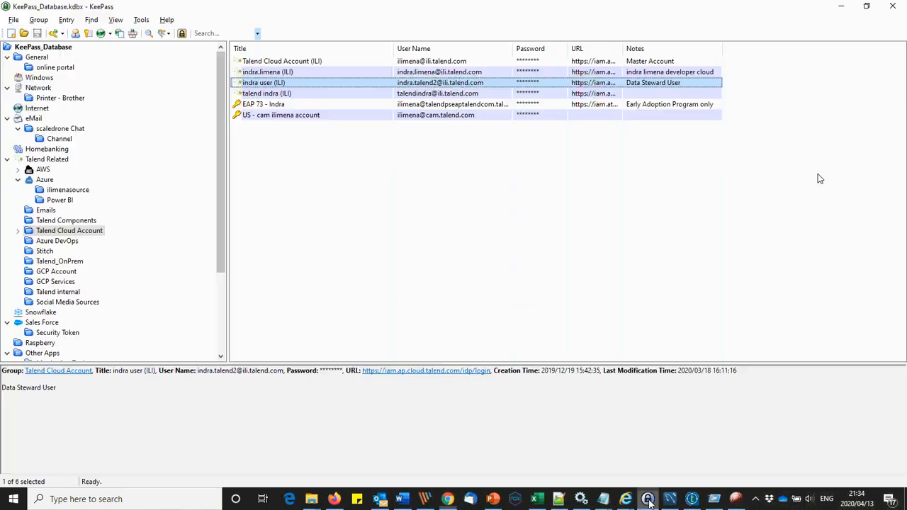
{"action": "right_click", "coordinate": [276, 75]}
{"action": "left_click", "coordinate": [294, 77]}
{"action": "key", "text": "alt+Tab"}
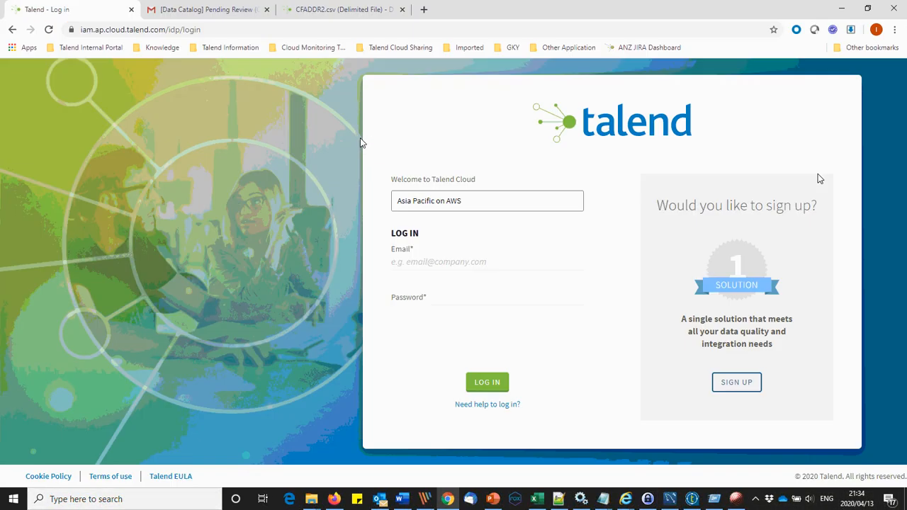
{"action": "left_click", "coordinate": [447, 261]}
{"action": "key", "text": "ctrl+v"}
{"action": "key", "text": "Tab"}
Step: Paste the account's password from KeePass and submit the Talend Cloud login
{"action": "key", "text": "alt+Tab"}
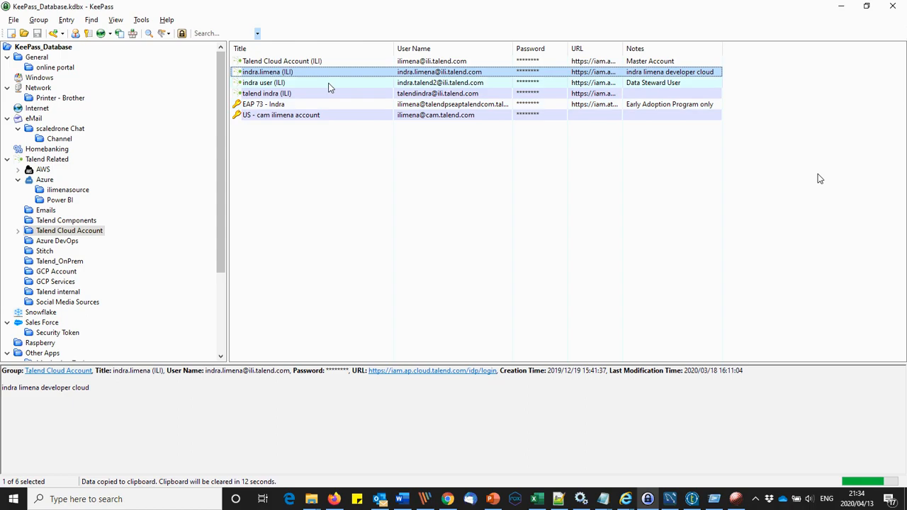
{"action": "right_click", "coordinate": [302, 76]}
{"action": "left_click", "coordinate": [328, 90]}
{"action": "key", "text": "alt+Tab"}
{"action": "key", "text": "ctrl+v"}
{"action": "key", "text": "Return"}
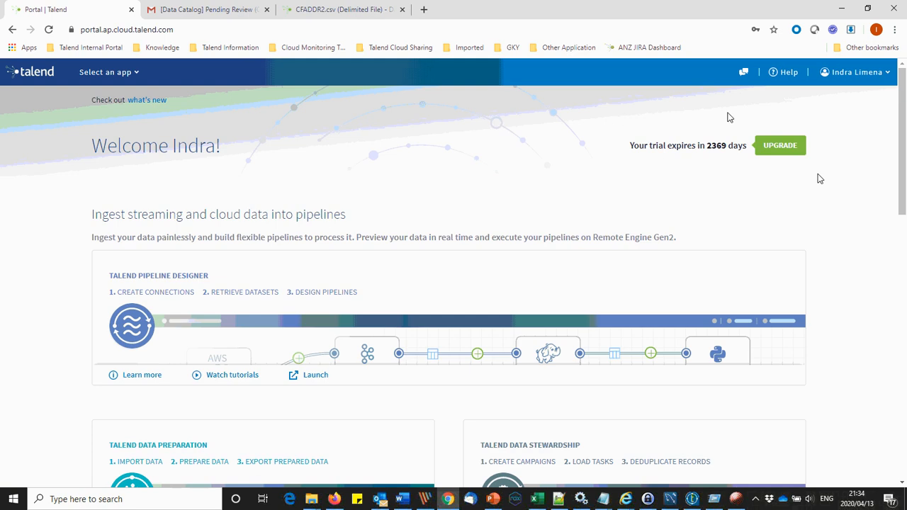
Step: Launch Data Stewardship, search 'governa' and open the Governance - Data Set Assignment task
{"action": "left_click", "coordinate": [135, 71]}
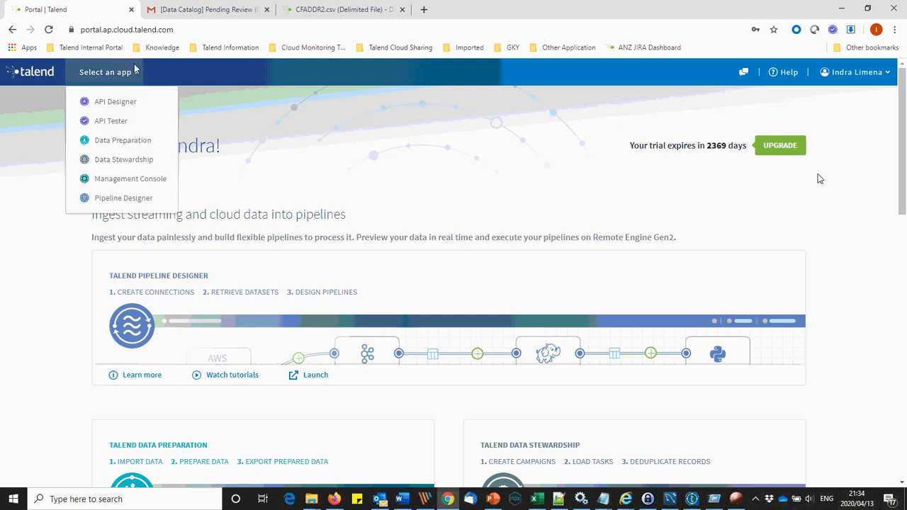
{"action": "left_click", "coordinate": [118, 160]}
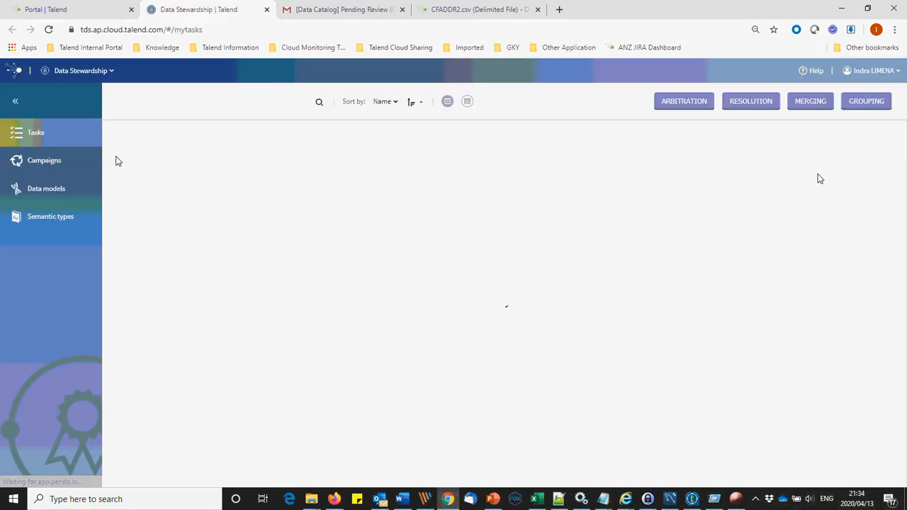
{"action": "left_click", "coordinate": [812, 101]}
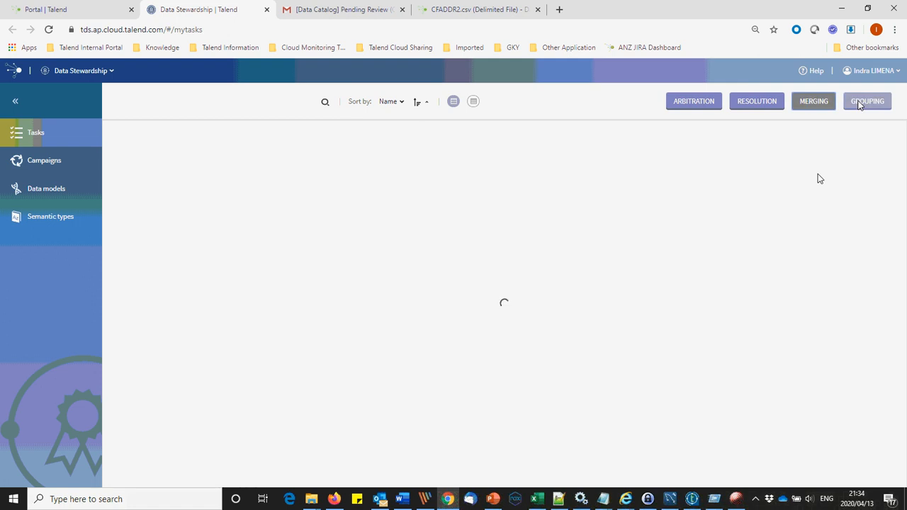
{"action": "left_click", "coordinate": [324, 103]}
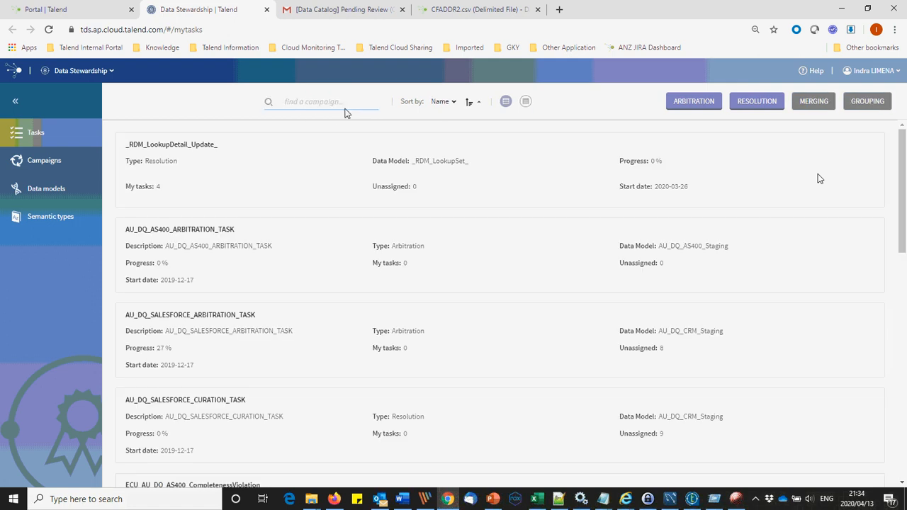
{"action": "type", "text": "governance"}
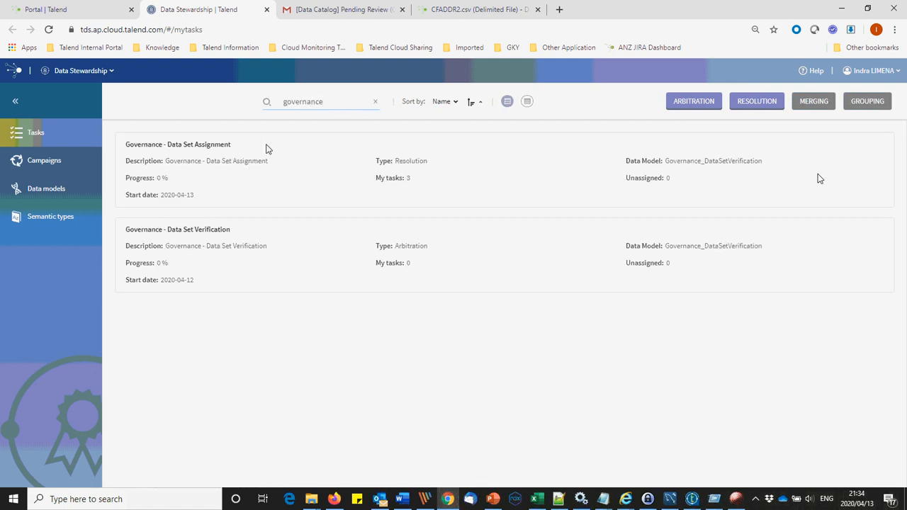
{"action": "left_click", "coordinate": [199, 151]}
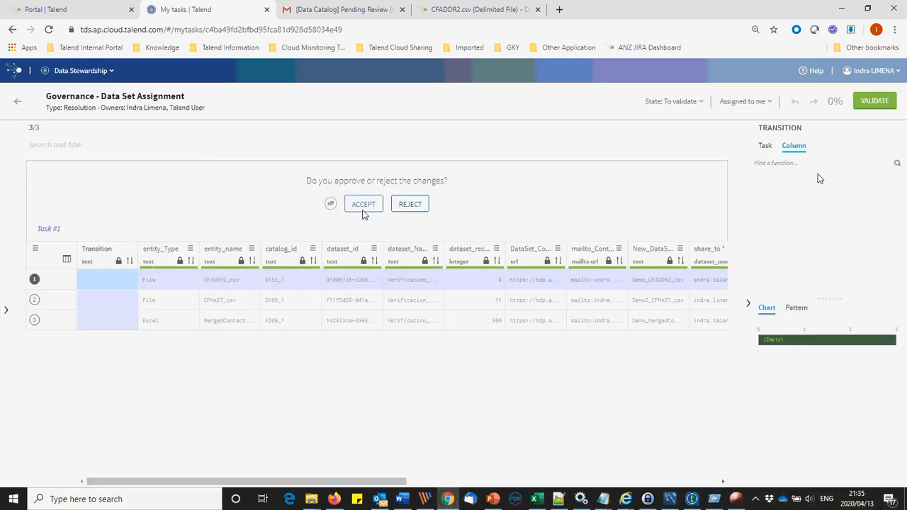
Step: Accept the proposed changes on all three rows of the task
{"action": "left_click", "coordinate": [358, 207]}
{"action": "left_click", "coordinate": [366, 207]}
{"action": "left_click", "coordinate": [367, 206]}
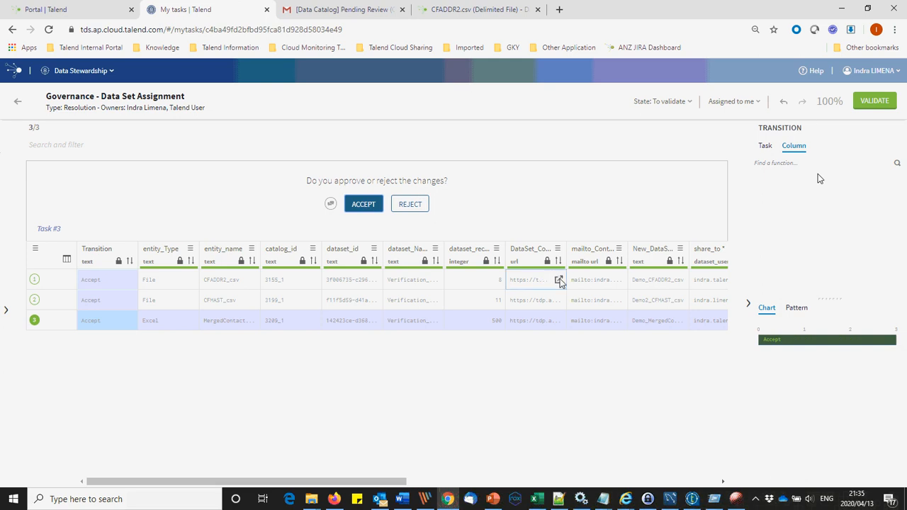
{"action": "left_click", "coordinate": [560, 279]}
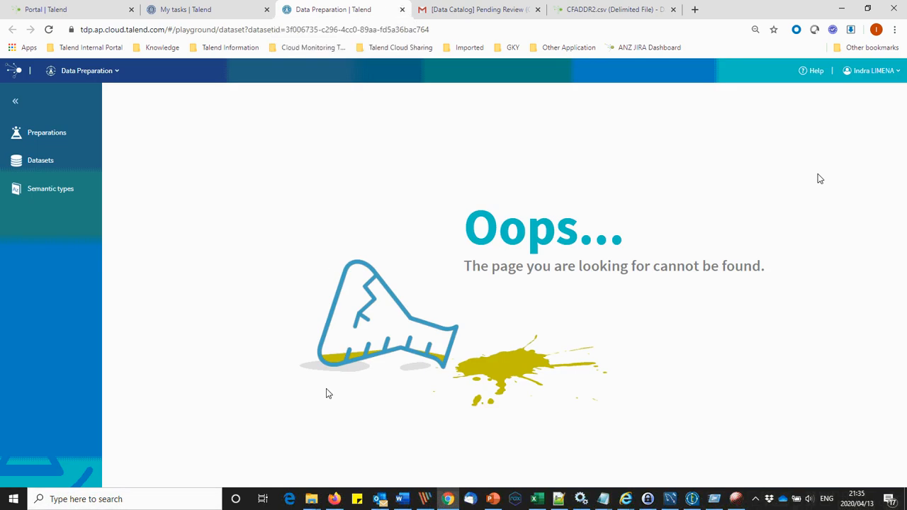
{"action": "left_click", "coordinate": [334, 499]}
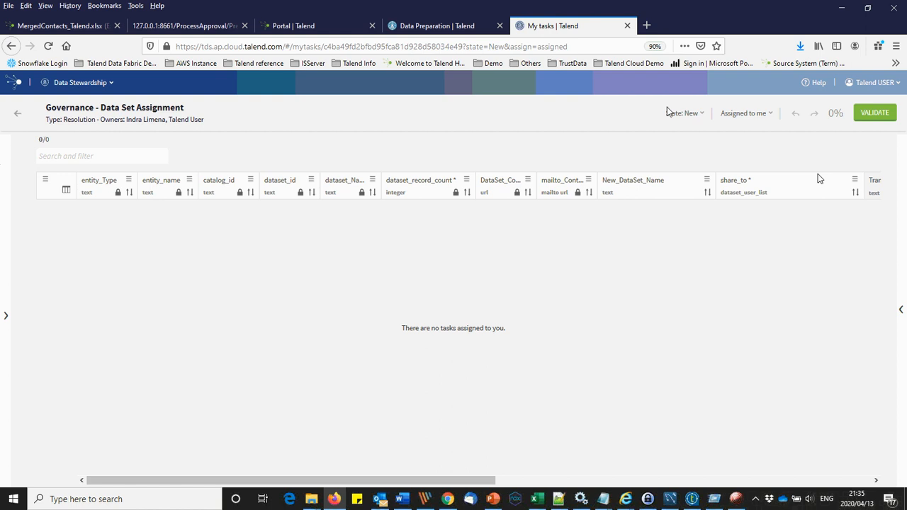
Step: Close the broken 'Oops' Data Preparation page in Chrome and return to Firefox's Datasets list
{"action": "left_click", "coordinate": [687, 114]}
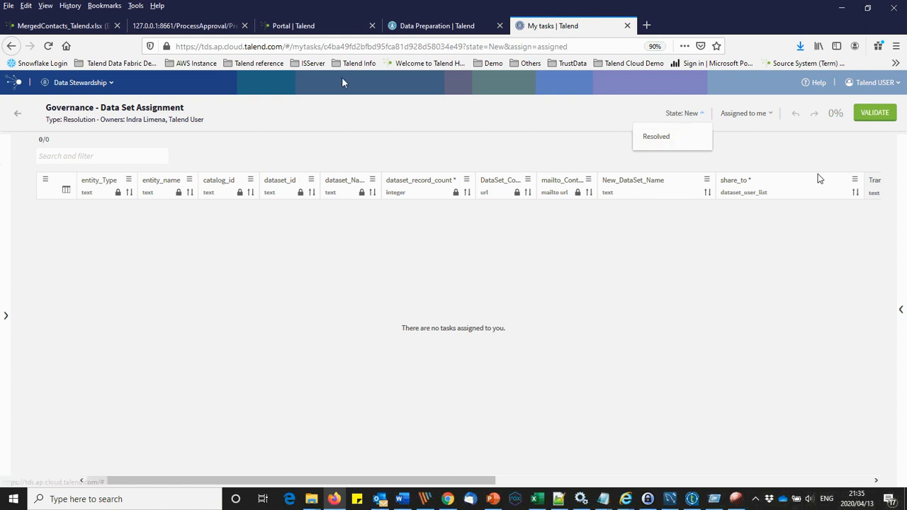
{"action": "key", "text": "alt+Tab"}
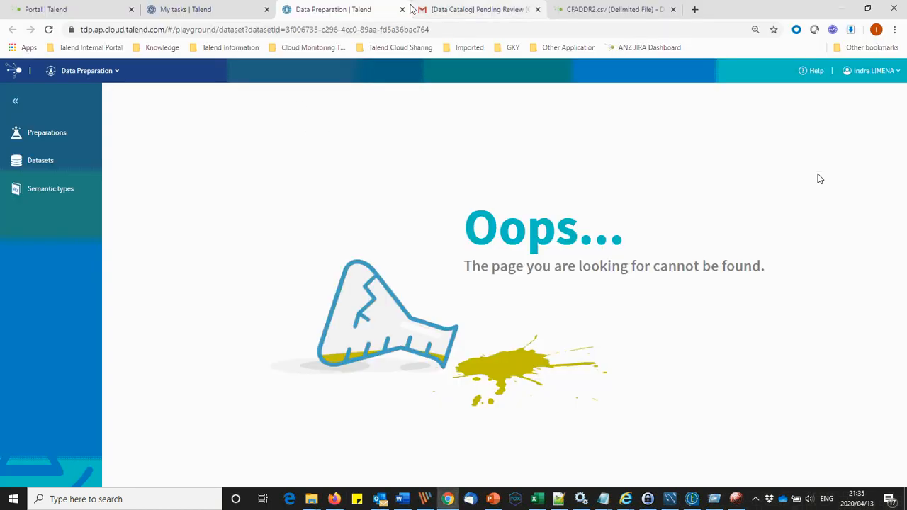
{"action": "left_click", "coordinate": [402, 9]}
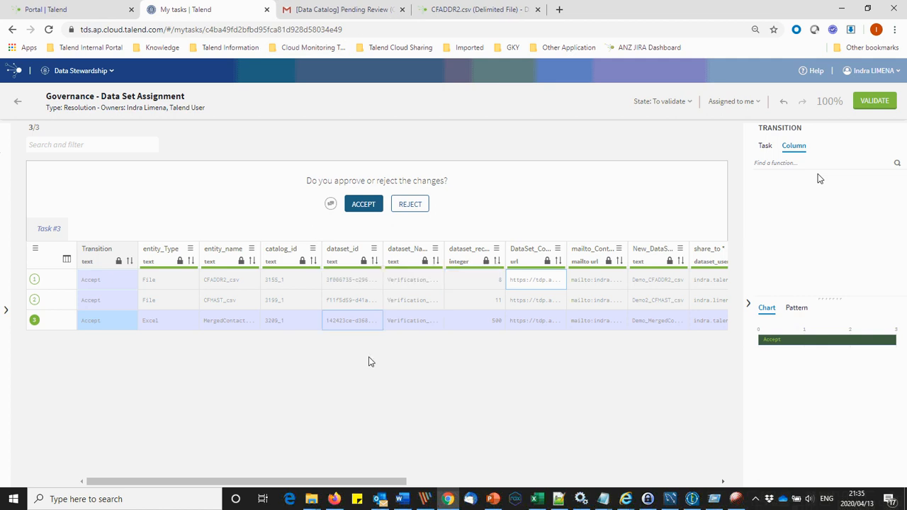
{"action": "left_click", "coordinate": [330, 500]}
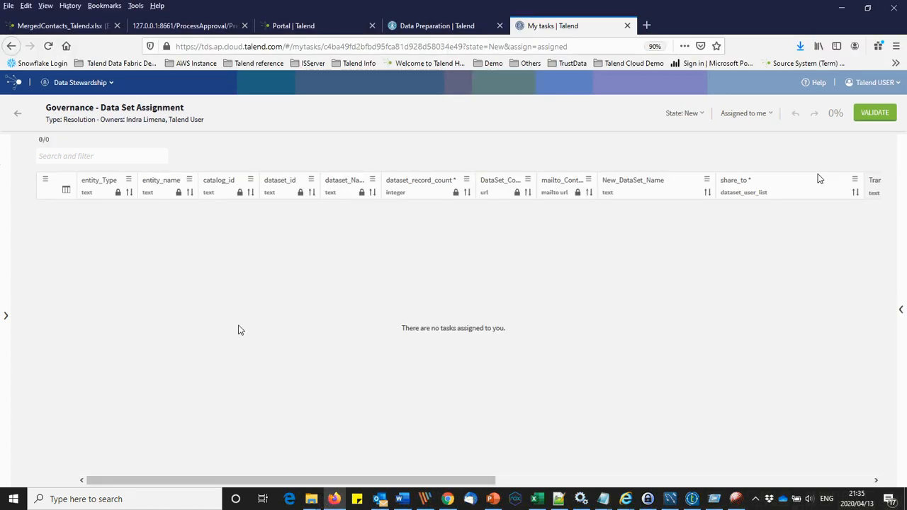
{"action": "key", "text": "ctrl+shift+Tab"}
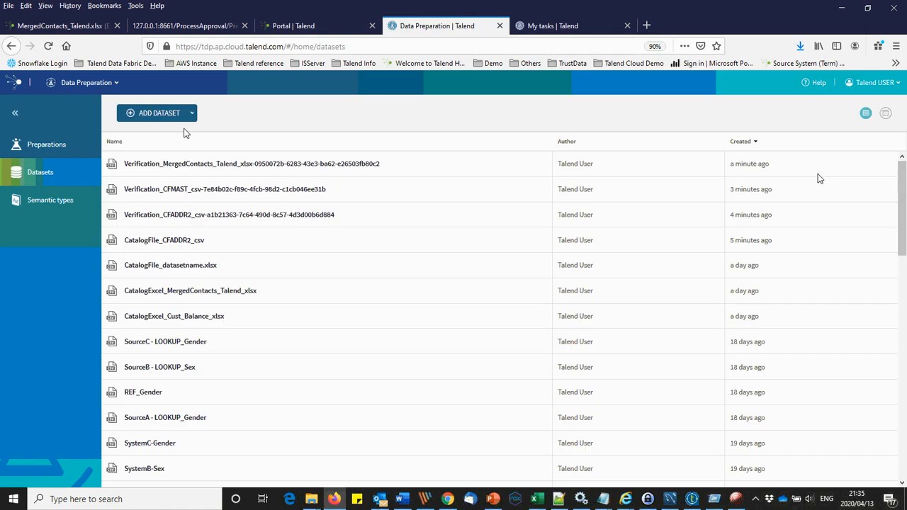
Step: Share the Verification_MergedContacts dataset with the colleague as a collaborator
{"action": "left_click", "coordinate": [435, 165]}
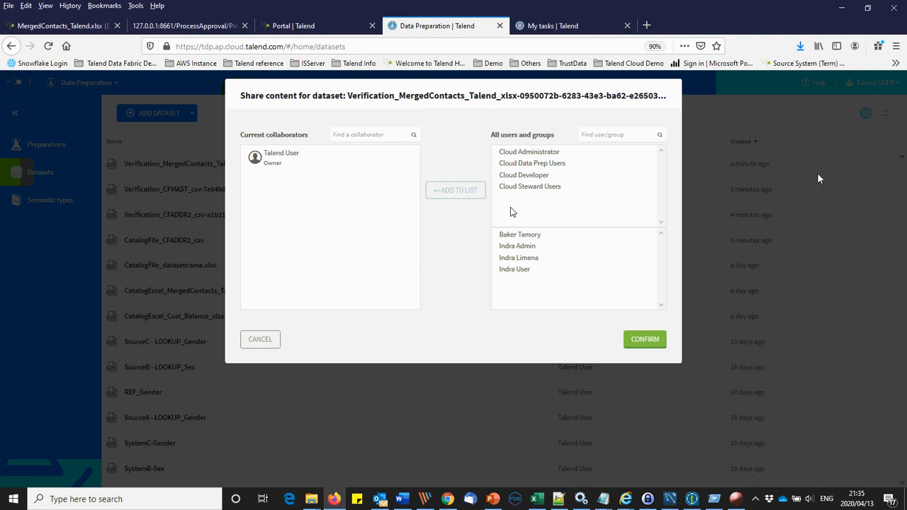
{"action": "left_click", "coordinate": [515, 260]}
{"action": "left_click", "coordinate": [464, 193]}
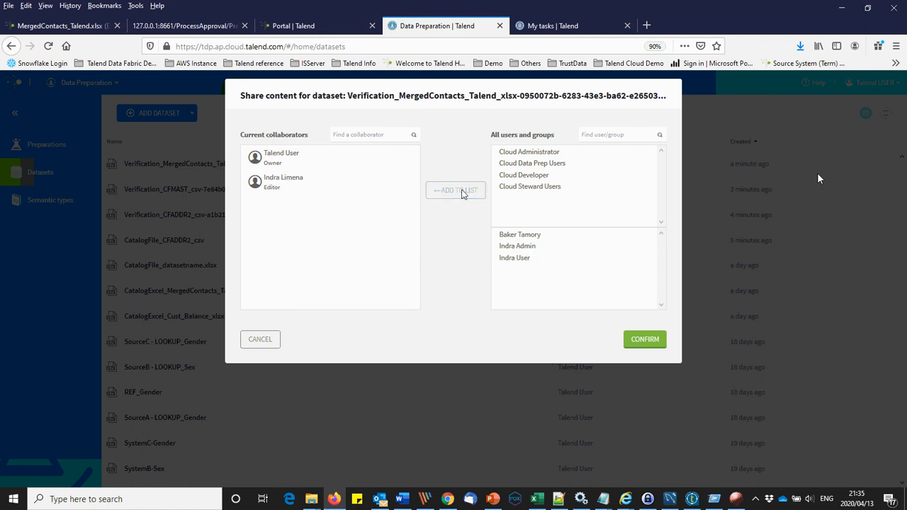
{"action": "left_click", "coordinate": [634, 338]}
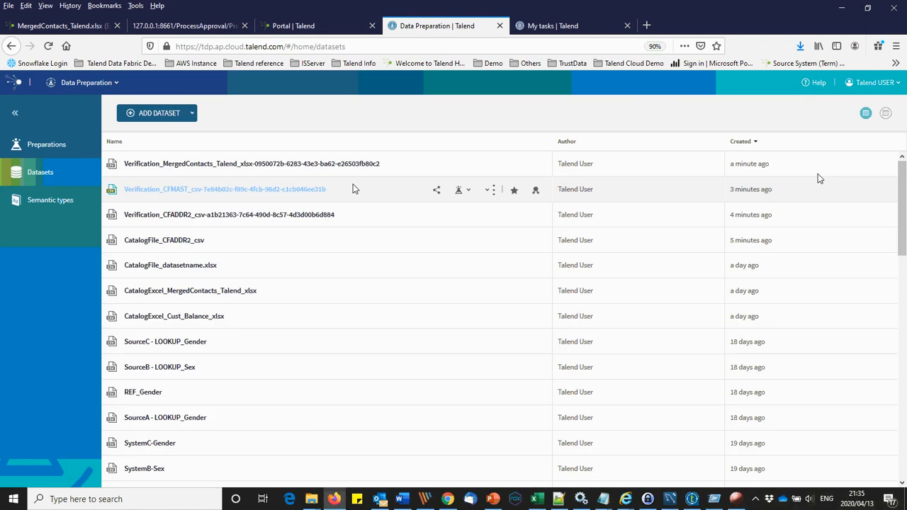
Step: Share the Verification_CFADDR2 dataset with the colleague as editor and check its collaborators
{"action": "left_click", "coordinate": [431, 192]}
{"action": "left_click", "coordinate": [525, 259]}
{"action": "left_click", "coordinate": [641, 339]}
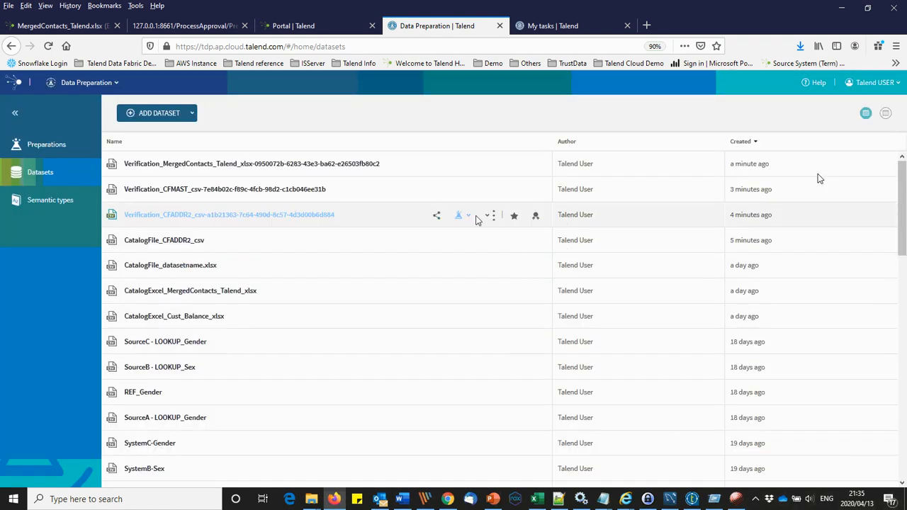
{"action": "left_click", "coordinate": [436, 215]}
{"action": "left_click", "coordinate": [522, 259]}
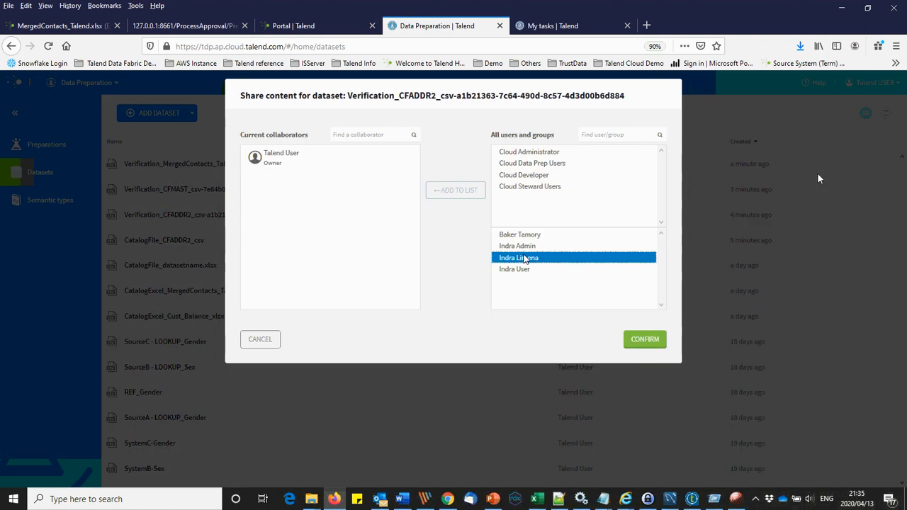
{"action": "left_click", "coordinate": [637, 339]}
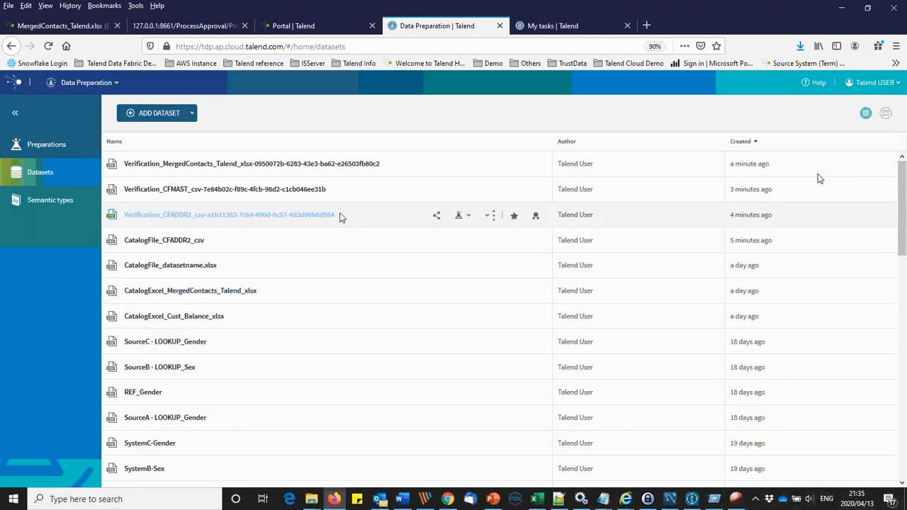
{"action": "left_click", "coordinate": [436, 215]}
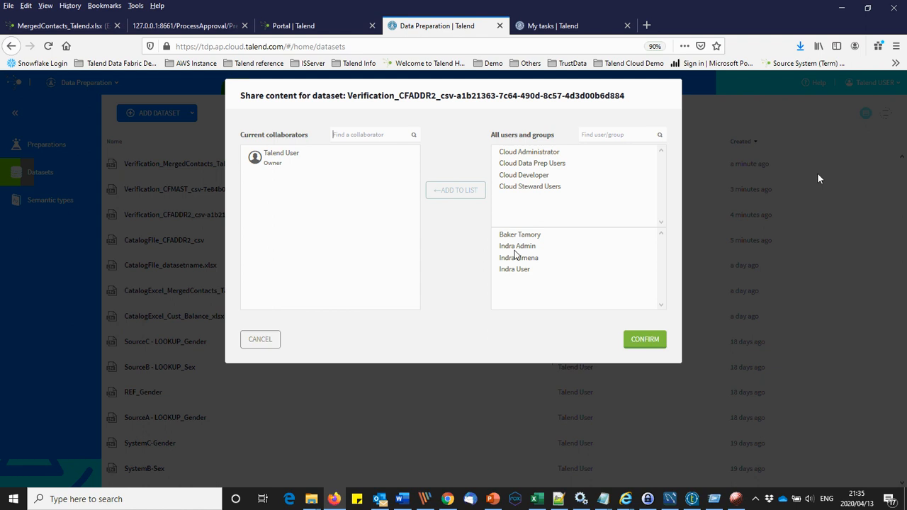
{"action": "left_click", "coordinate": [517, 258]}
{"action": "left_click", "coordinate": [467, 196]}
{"action": "left_click", "coordinate": [645, 339]}
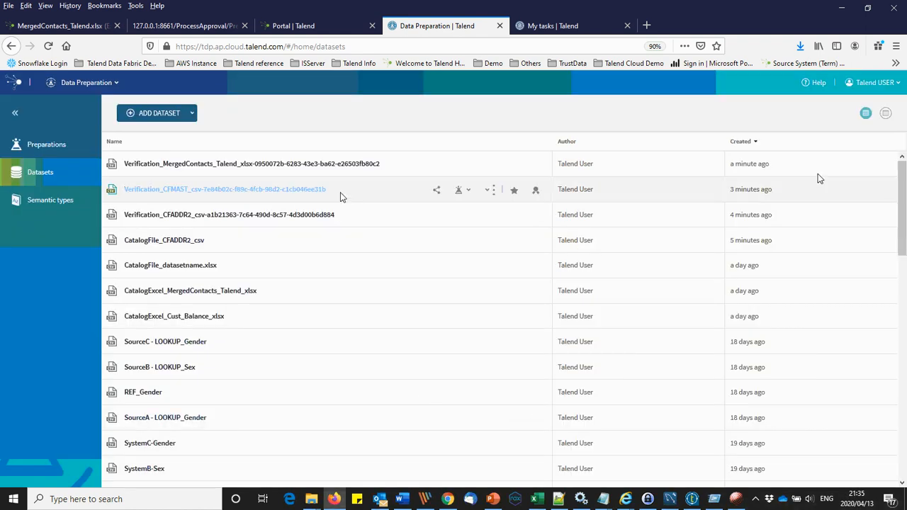
{"action": "left_click", "coordinate": [437, 216]}
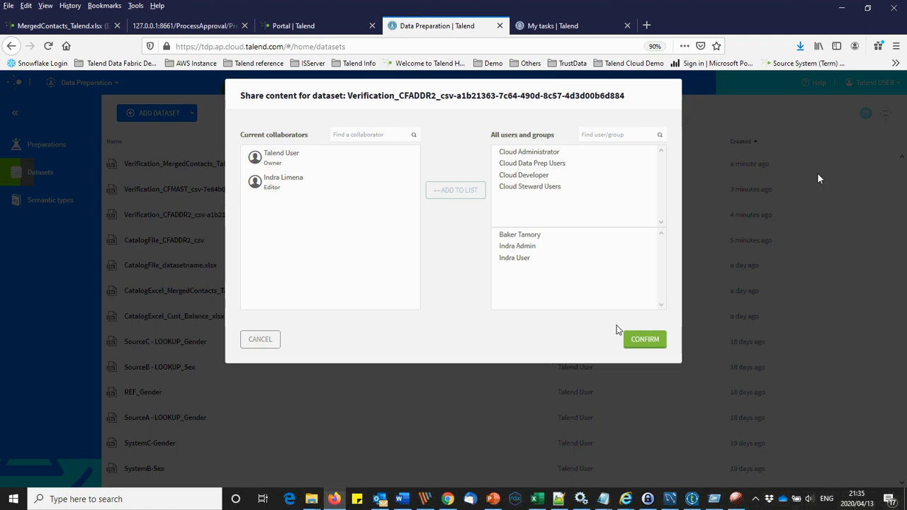
{"action": "left_click", "coordinate": [263, 336]}
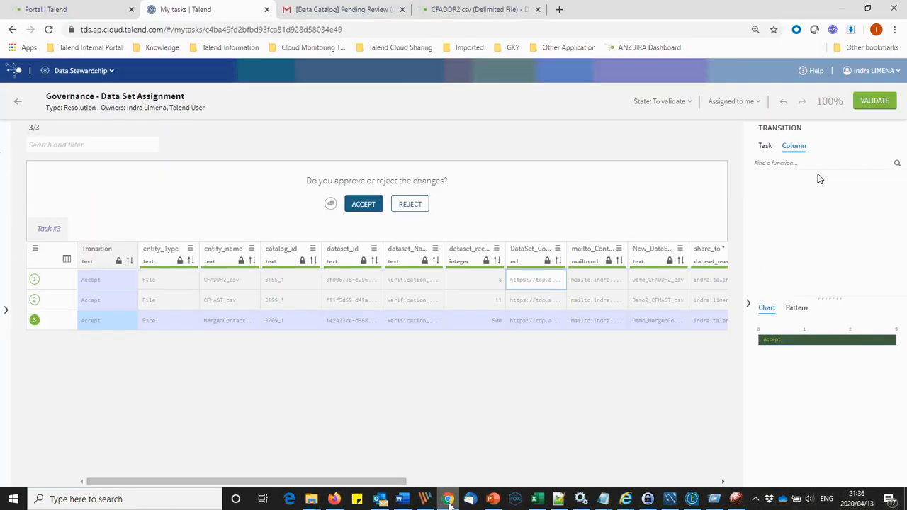
Step: Launch Data Preparation from the Talend portal to show the colleague's datasets list
{"action": "left_click", "coordinate": [89, 10]}
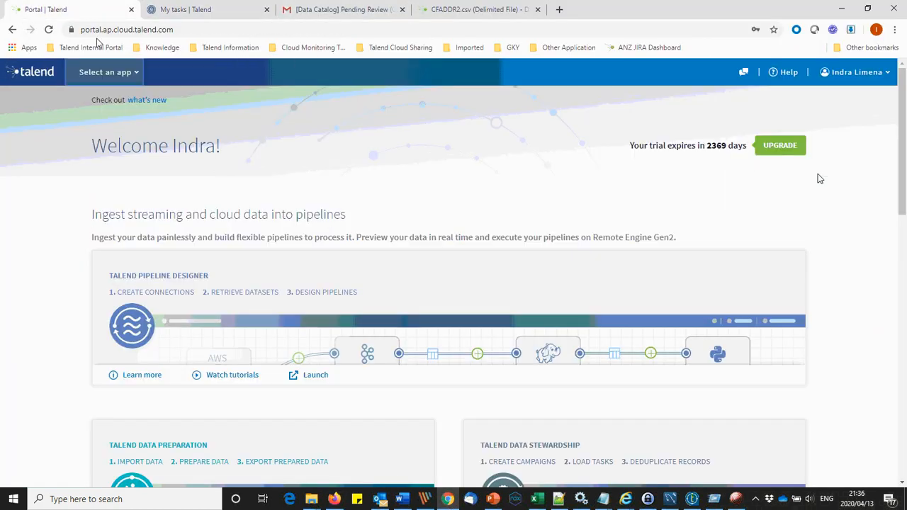
{"action": "left_click", "coordinate": [104, 72]}
{"action": "left_click", "coordinate": [99, 140]}
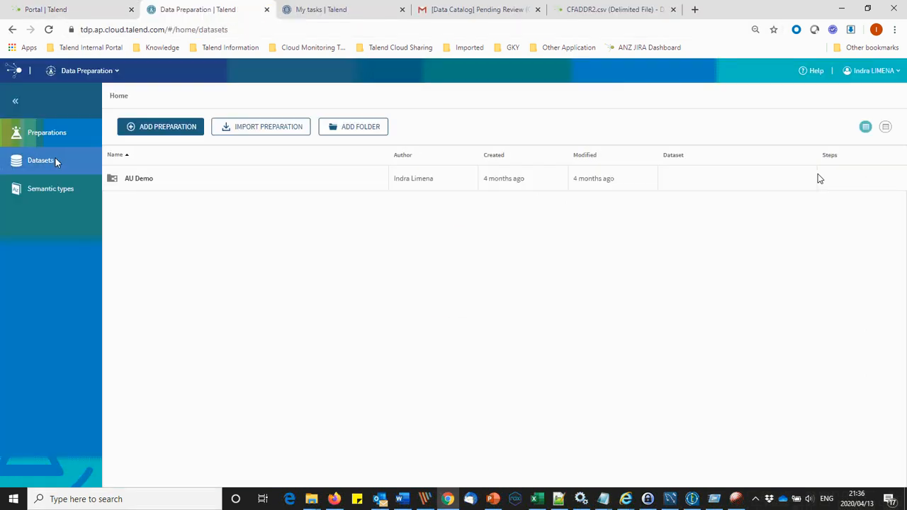
{"action": "left_click", "coordinate": [56, 161]}
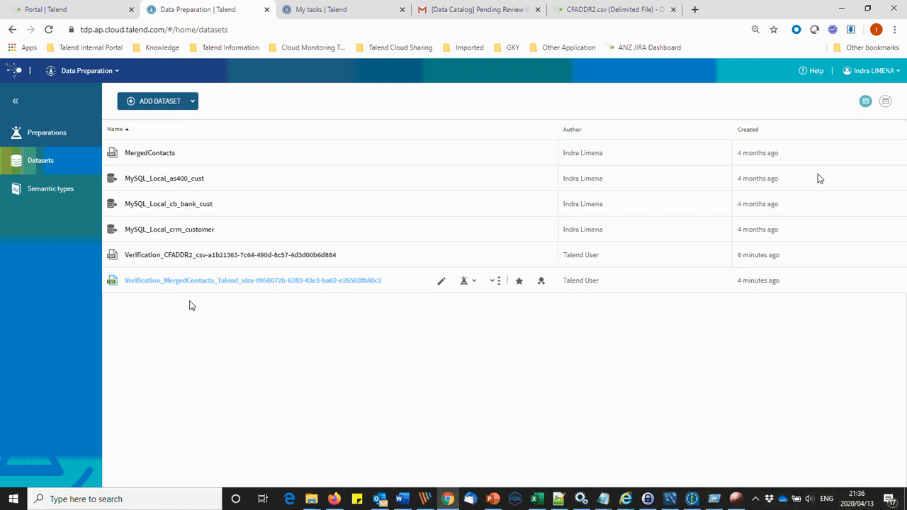
{"action": "key", "text": "alt+Tab"}
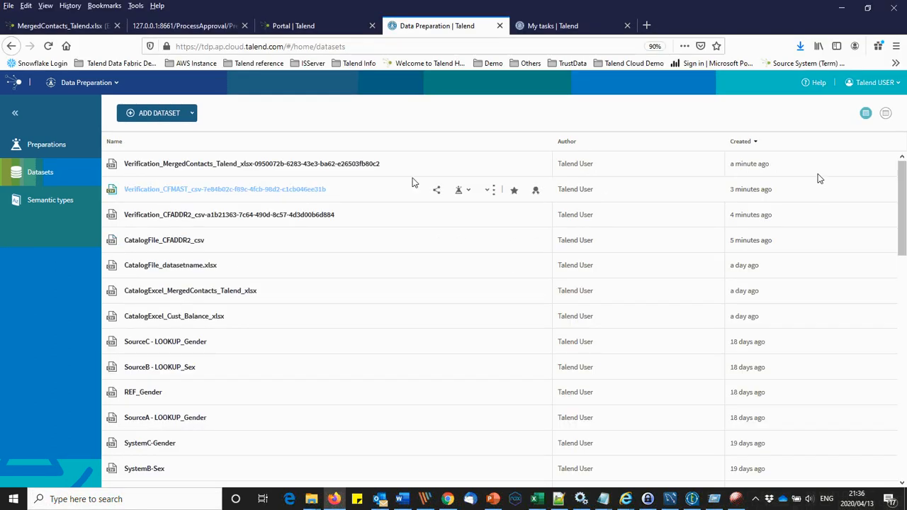
{"action": "key", "text": "alt+Tab"}
{"action": "key", "text": "alt+Tab"}
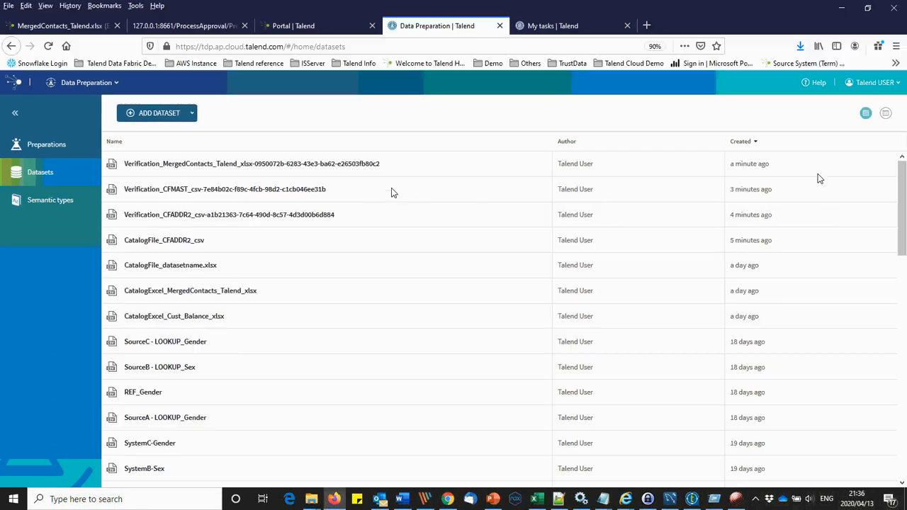
Step: Share the Verification_CFMAST dataset with the colleague, then reload their datasets list
{"action": "left_click", "coordinate": [438, 191]}
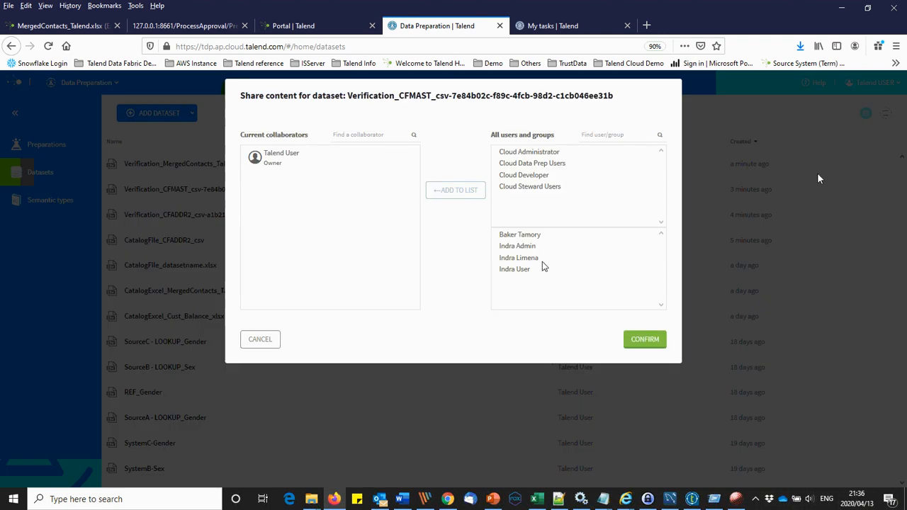
{"action": "left_click", "coordinate": [533, 258]}
{"action": "left_click", "coordinate": [477, 192]}
{"action": "left_click", "coordinate": [642, 338]}
{"action": "key", "text": "alt+Tab"}
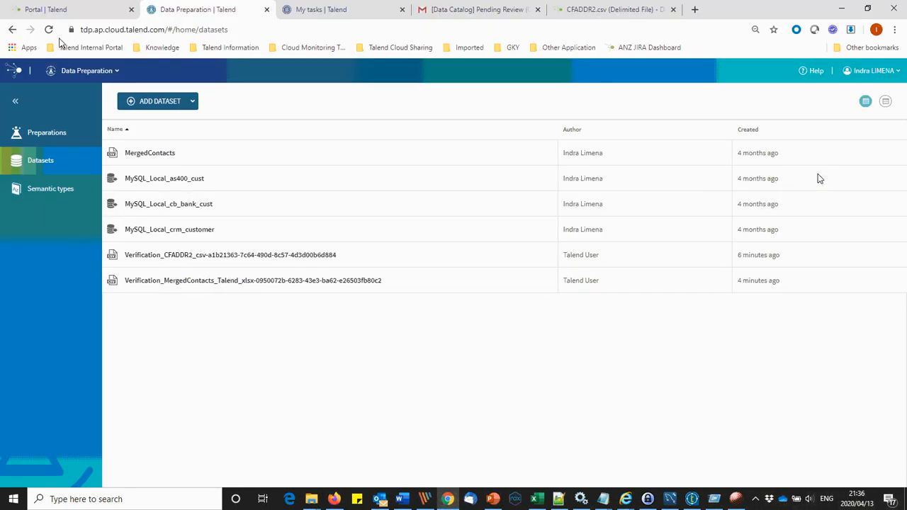
{"action": "left_click", "coordinate": [49, 32]}
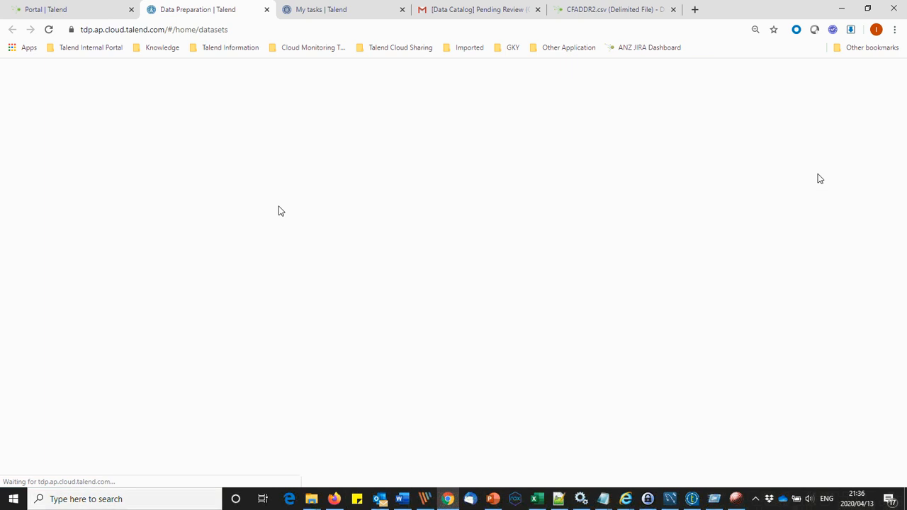
Step: Check the CFADDR2, CFMAST and MergedContacts dataset links, then validate the three accepted assignment tasks
{"action": "left_click", "coordinate": [305, 15]}
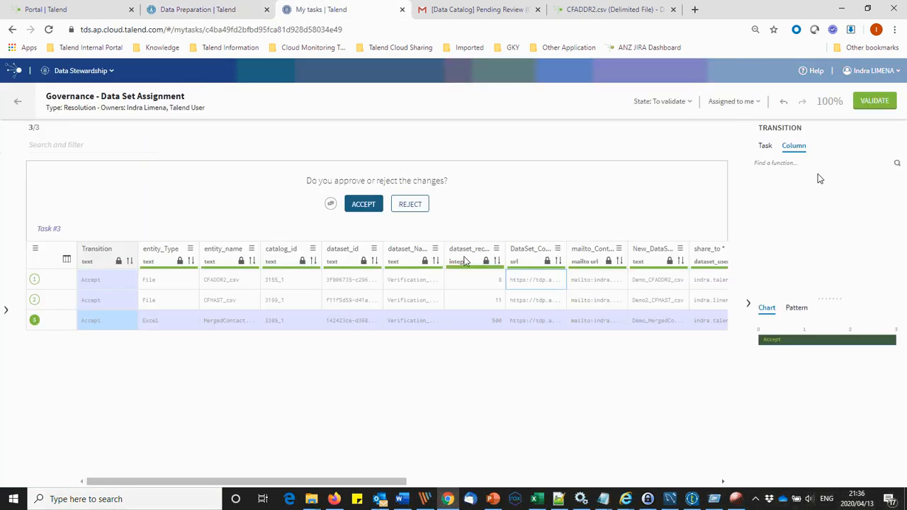
{"action": "left_click", "coordinate": [559, 280]}
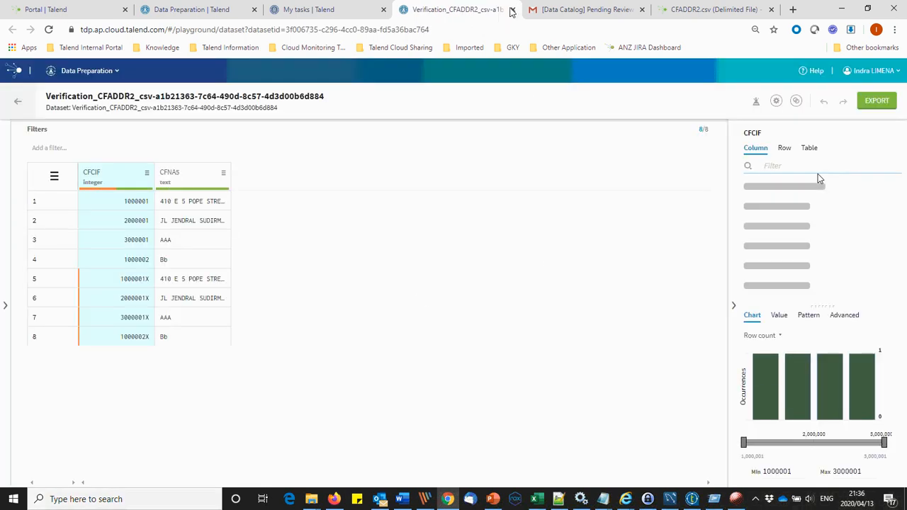
{"action": "left_click", "coordinate": [512, 10]}
{"action": "left_click", "coordinate": [559, 303]}
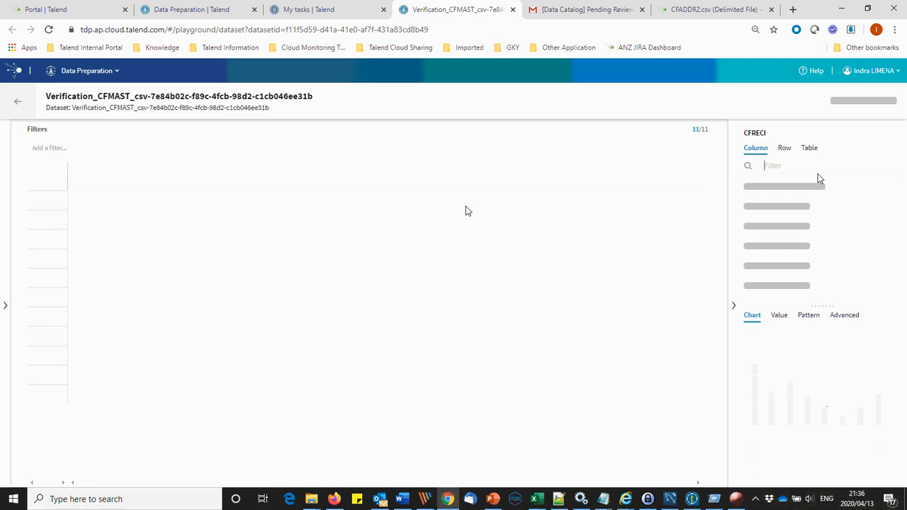
{"action": "left_click", "coordinate": [512, 9]}
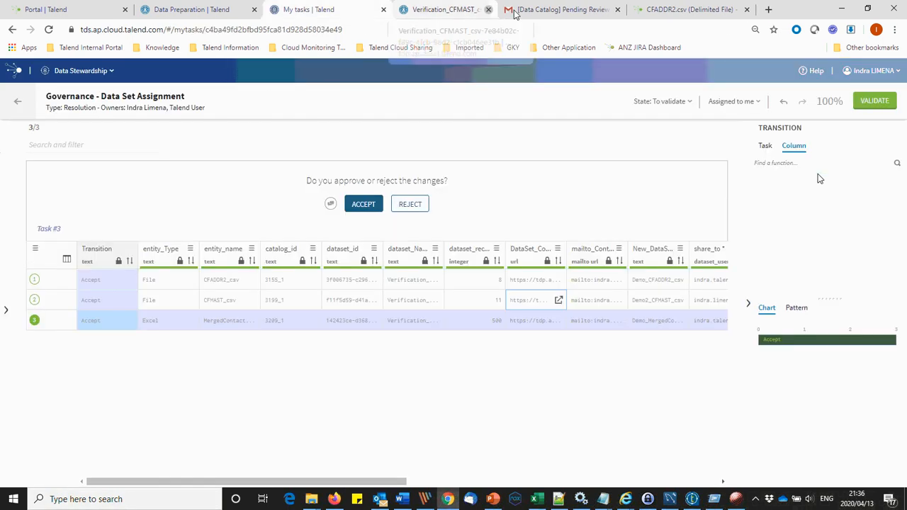
{"action": "left_click", "coordinate": [558, 320]}
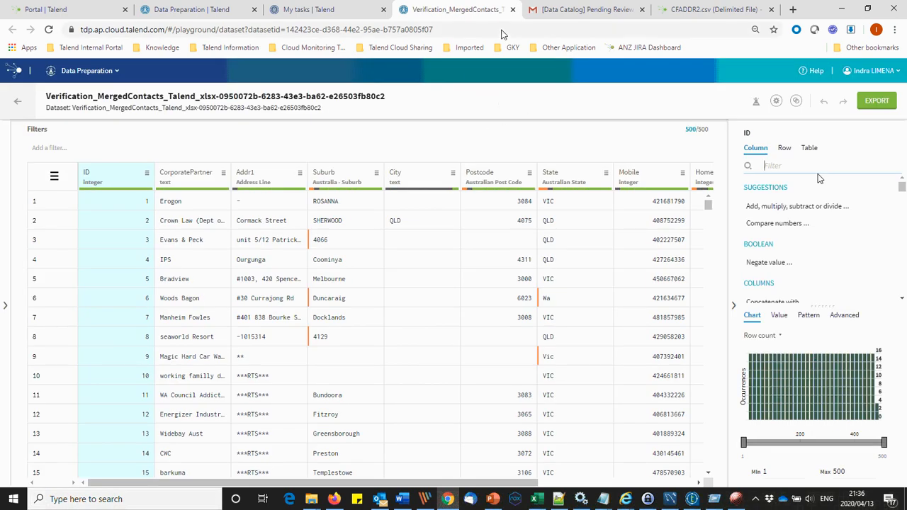
{"action": "left_click", "coordinate": [513, 9]}
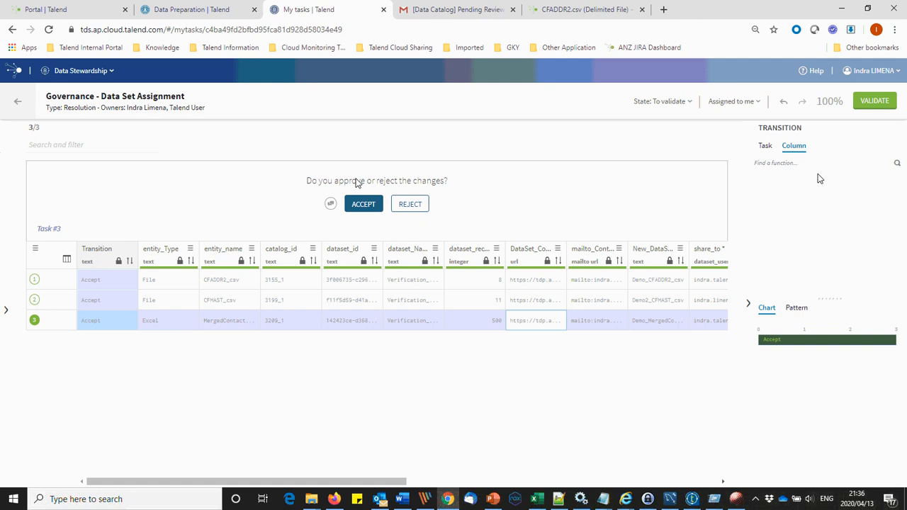
{"action": "left_click", "coordinate": [859, 106]}
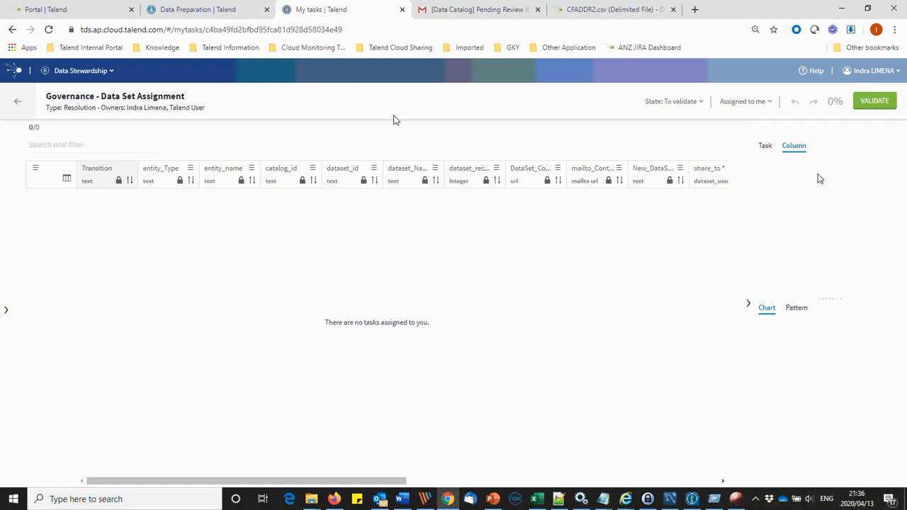
Step: Return from the task grid to the list of Governance tasks in Firefox
{"action": "key", "text": "alt+Tab"}
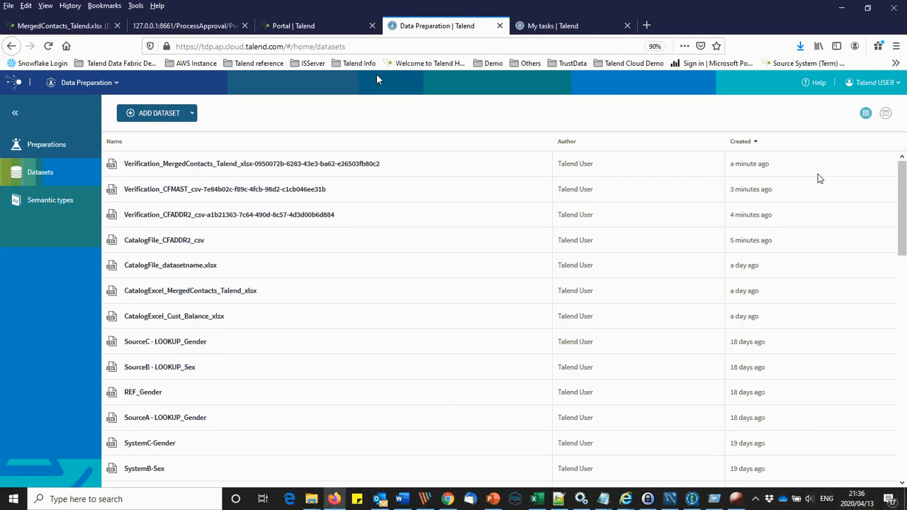
{"action": "left_click", "coordinate": [539, 21]}
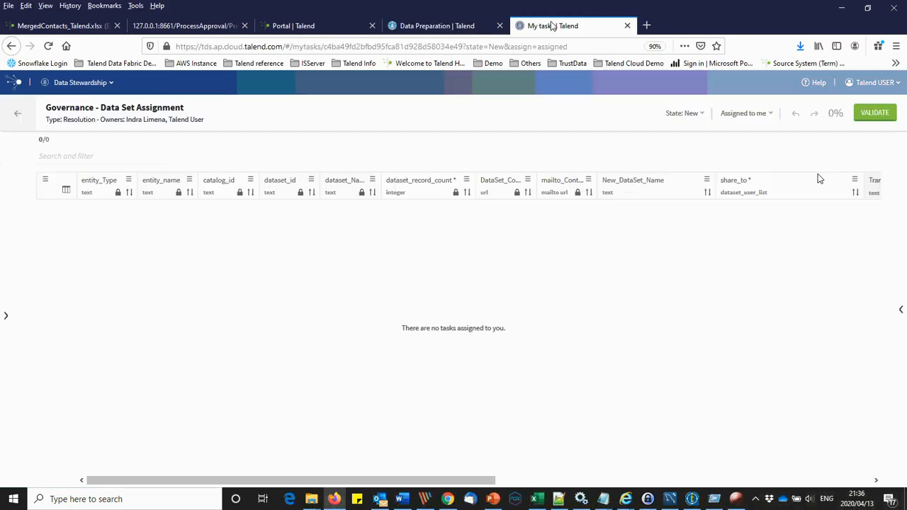
{"action": "left_click", "coordinate": [19, 116]}
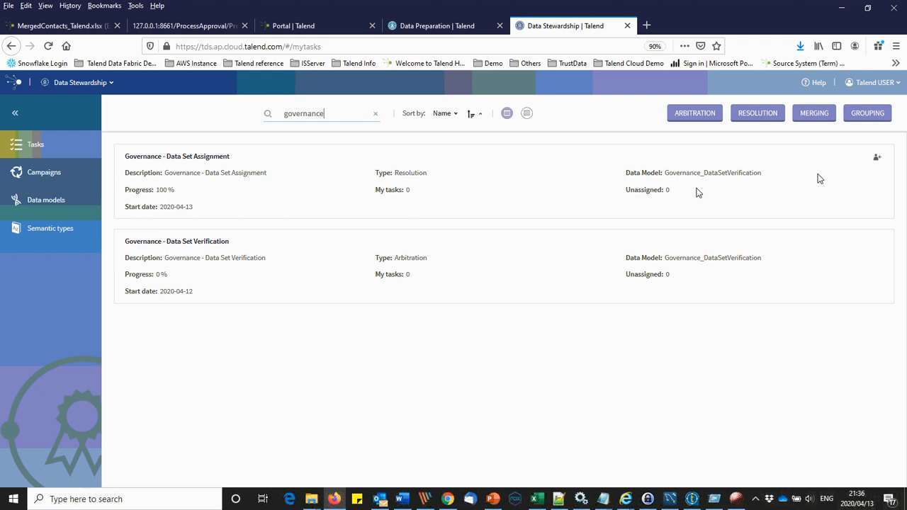
Step: Toggle the MERGING filter repeatedly to refresh the task list, ending with it off
{"action": "left_click", "coordinate": [809, 117]}
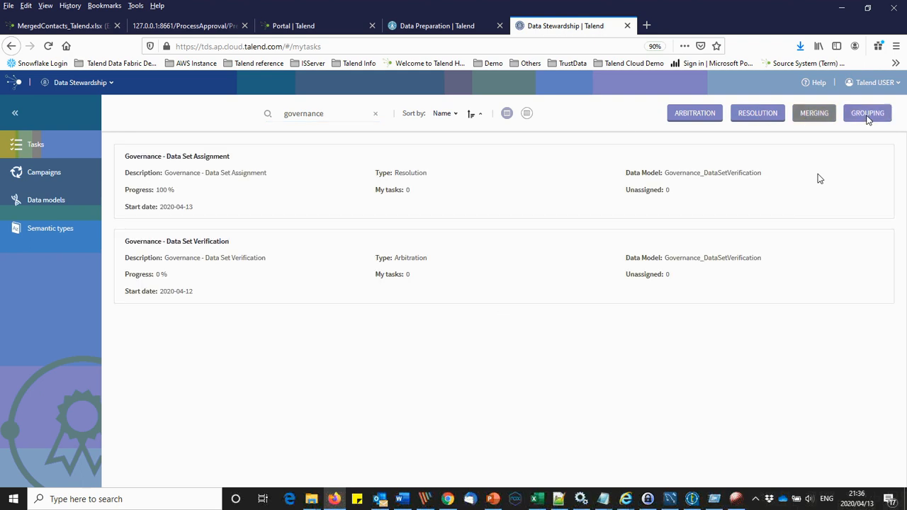
{"action": "left_click", "coordinate": [819, 121]}
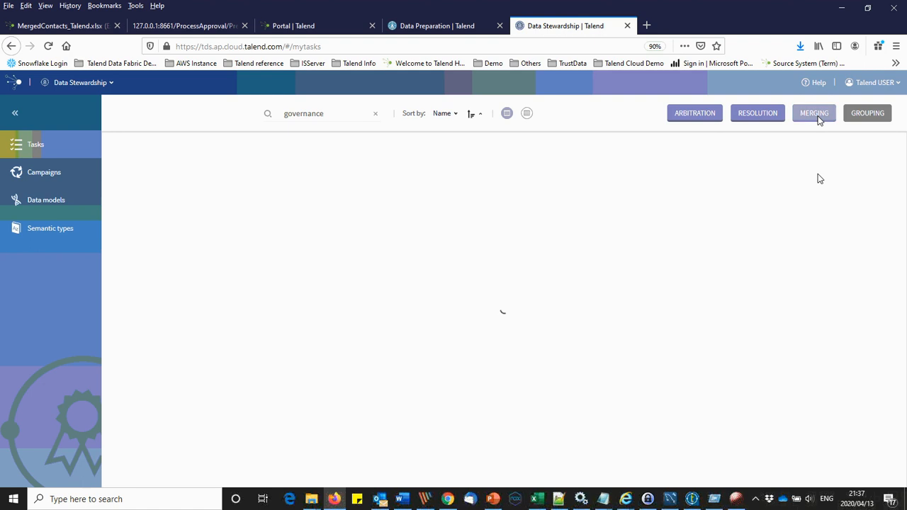
{"action": "left_click", "coordinate": [818, 119]}
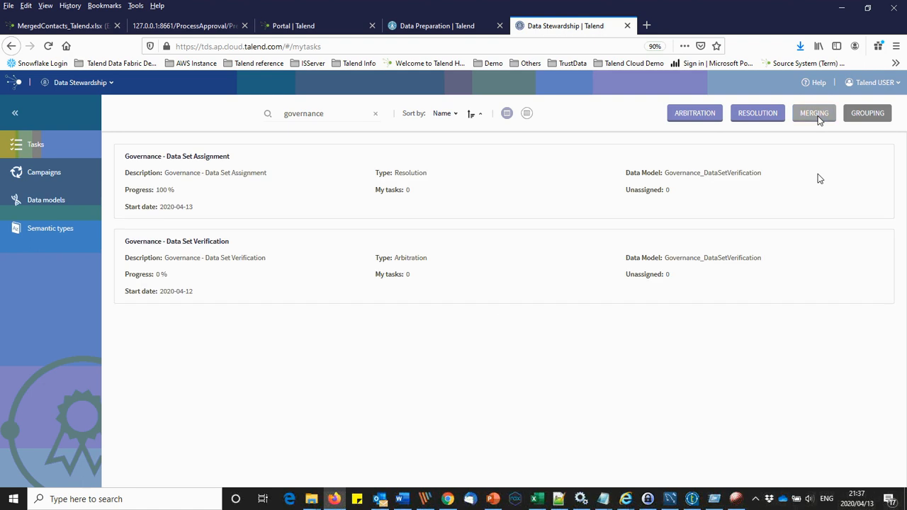
{"action": "left_click", "coordinate": [818, 119]}
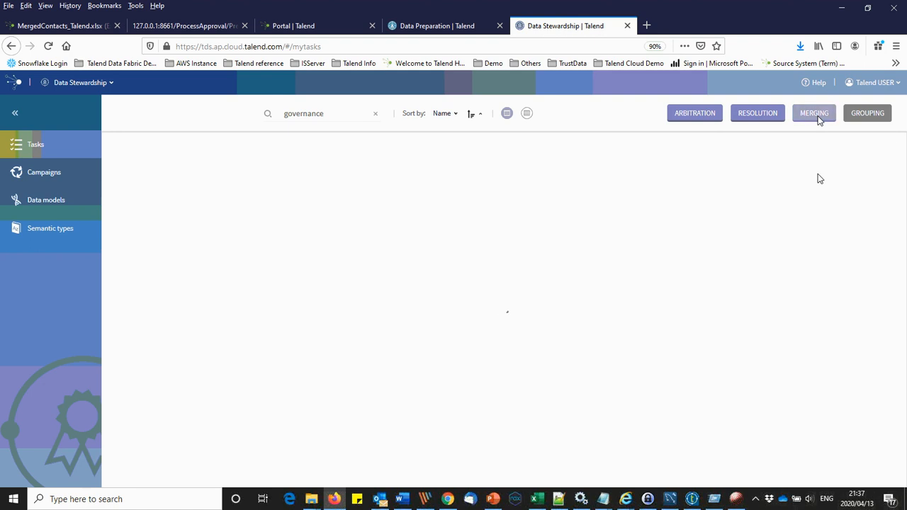
{"action": "left_click", "coordinate": [818, 119]}
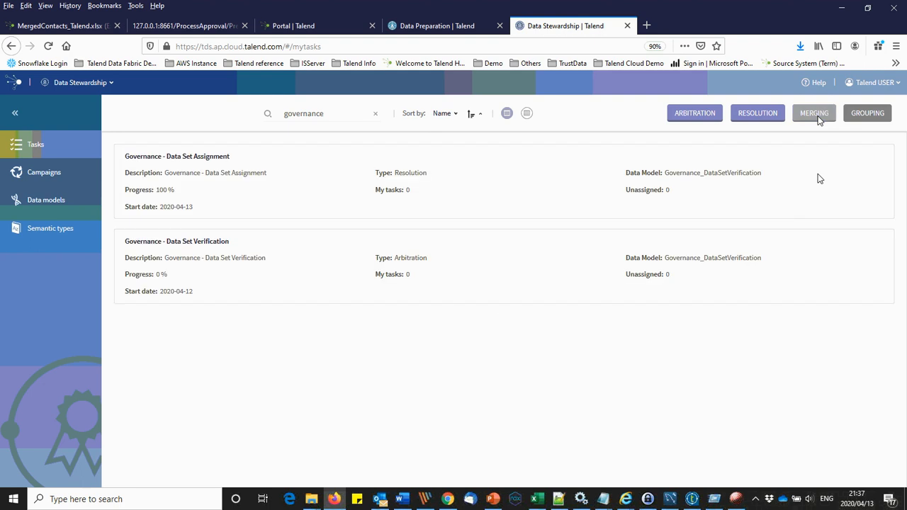
{"action": "left_click", "coordinate": [819, 119]}
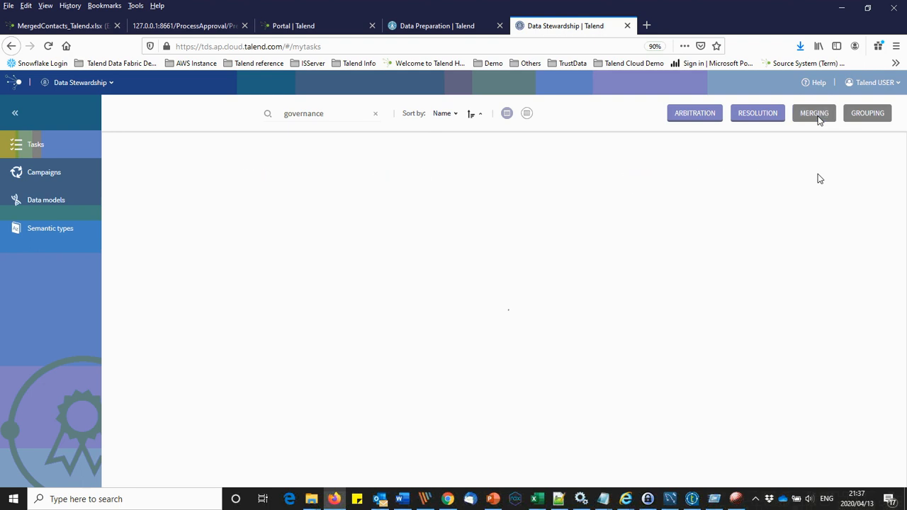
{"action": "left_click", "coordinate": [818, 119]}
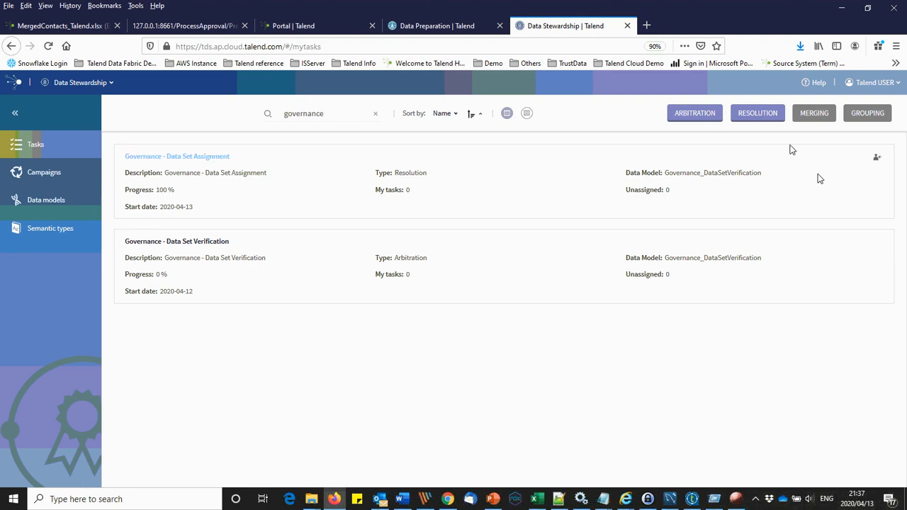
{"action": "left_click", "coordinate": [812, 119]}
{"action": "left_click", "coordinate": [812, 119]}
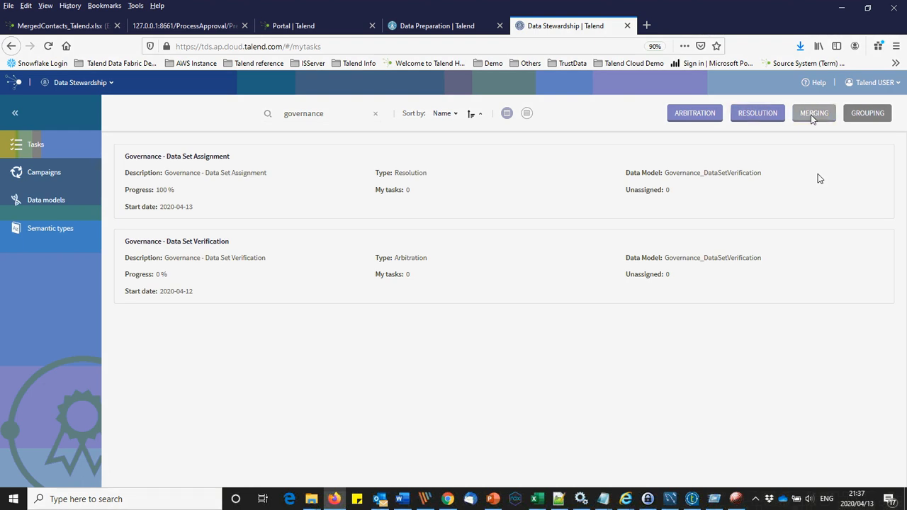
{"action": "left_click", "coordinate": [812, 119]}
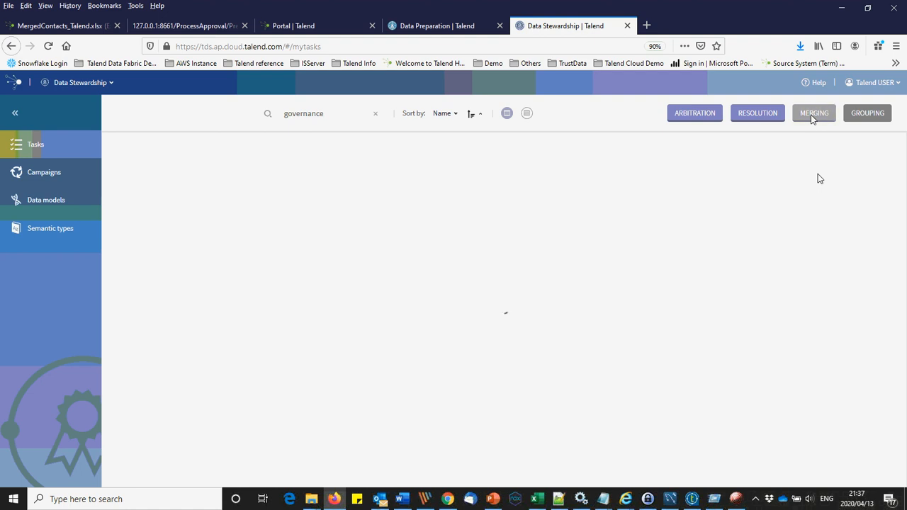
Step: Run the Talend_DS_Step2_Verification_Curation job, accepting the Update Detection prompt
{"action": "left_click", "coordinate": [692, 499]}
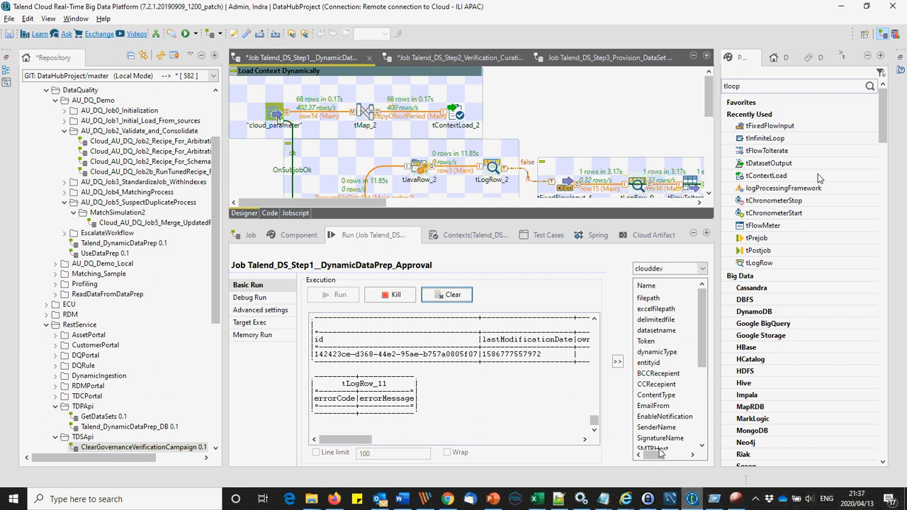
{"action": "left_click", "coordinate": [426, 56]}
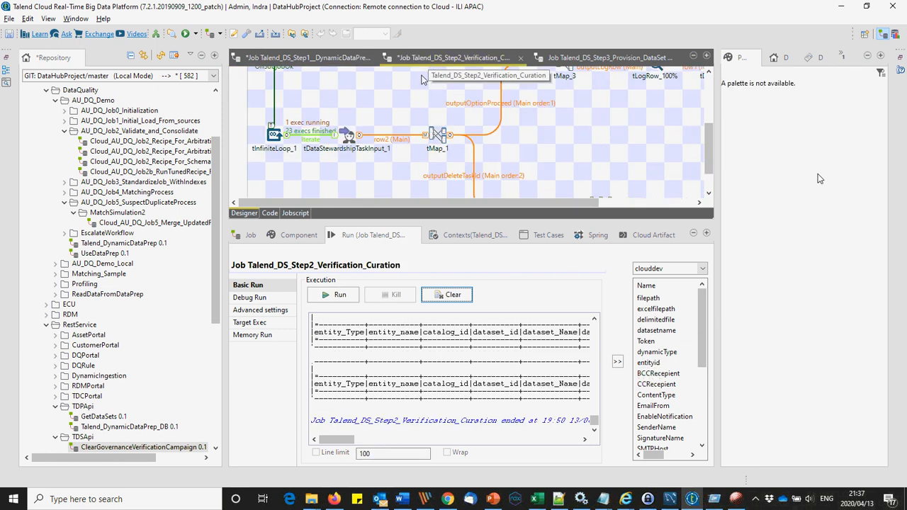
{"action": "left_click", "coordinate": [340, 295]}
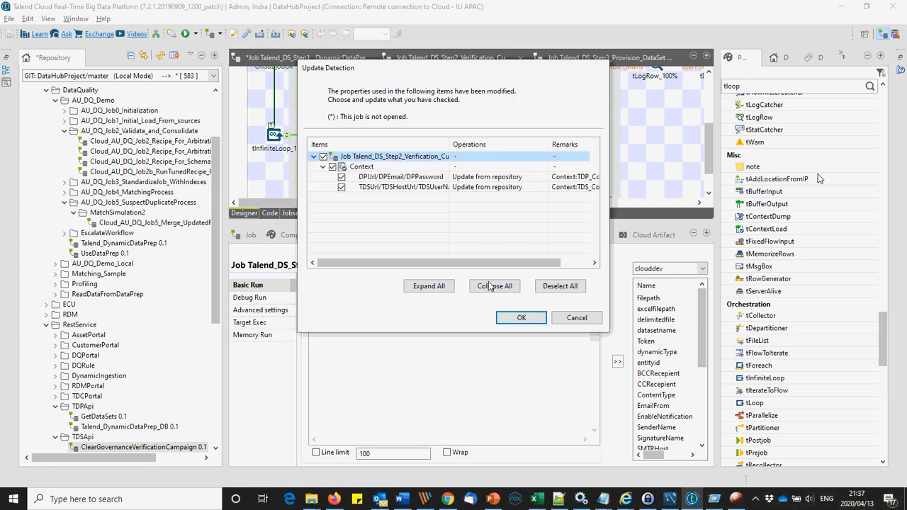
{"action": "left_click", "coordinate": [519, 317]}
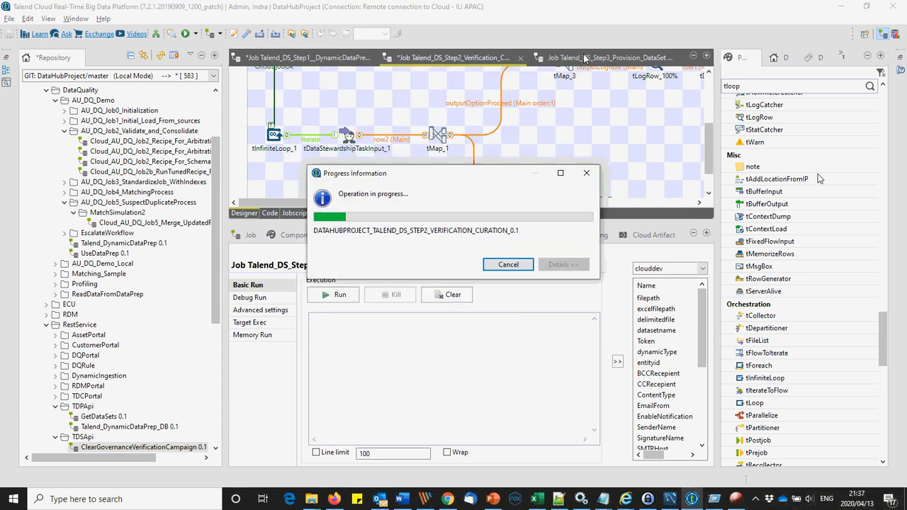
Step: Run the Talend_DS_Step3_Provision_DataSet job, then return to Step2 and minimize Studio
{"action": "left_click", "coordinate": [585, 57]}
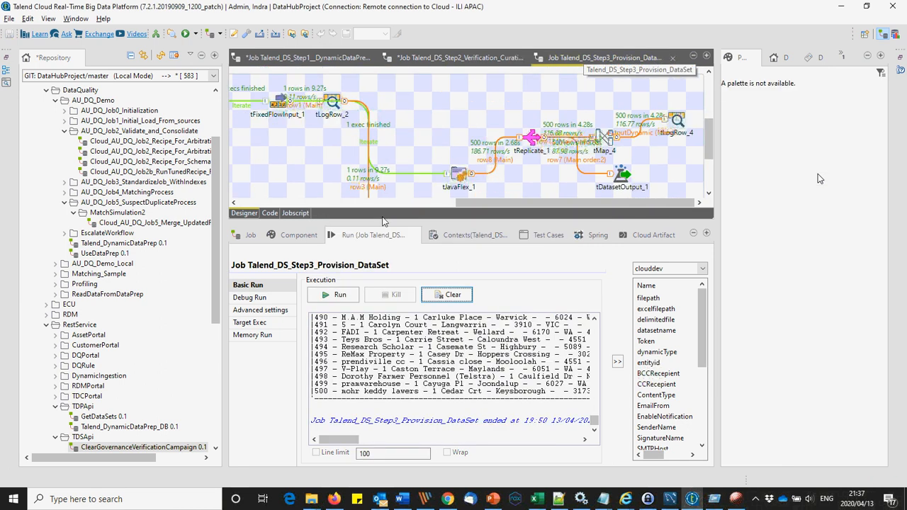
{"action": "left_click", "coordinate": [340, 295]}
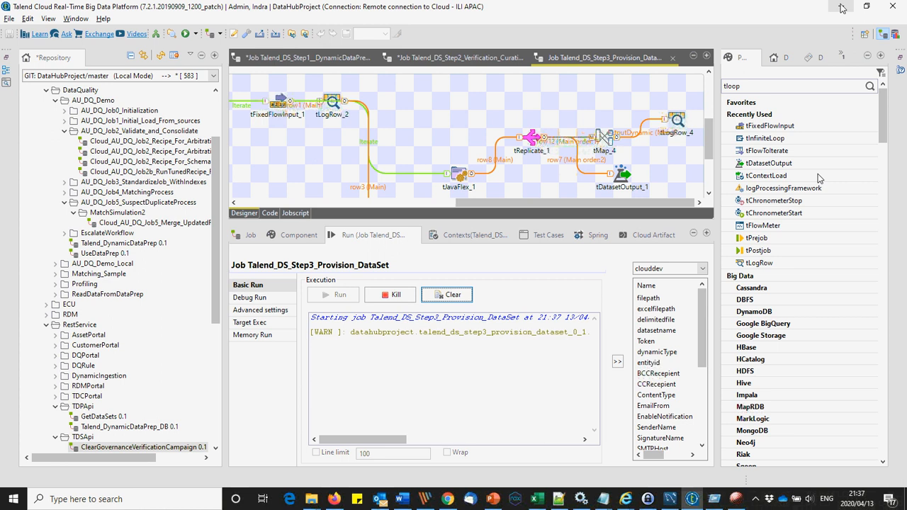
{"action": "left_click", "coordinate": [471, 63]}
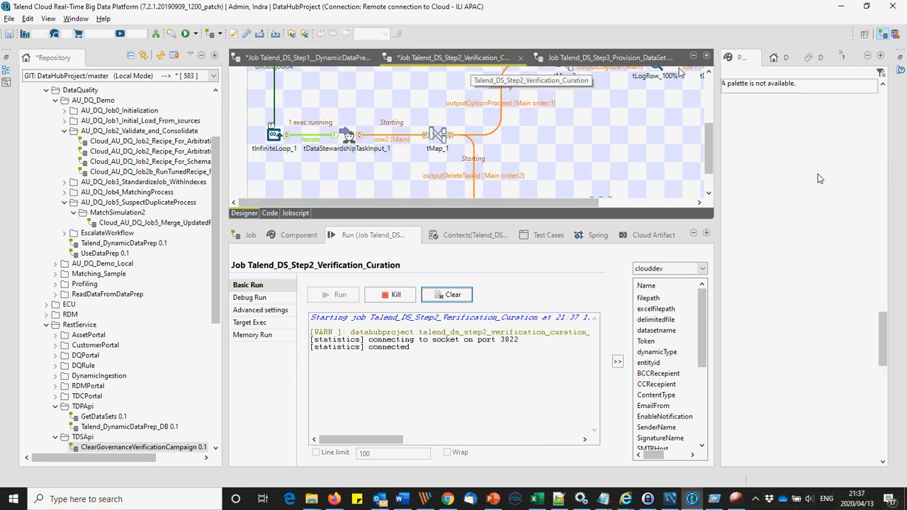
{"action": "left_click", "coordinate": [841, 6]}
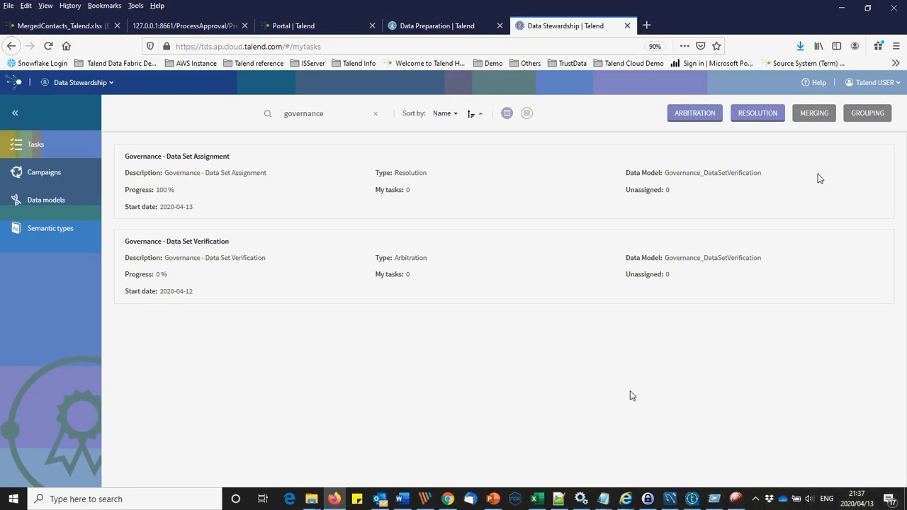
Step: Refresh the task list with the MERGING filter until the new verification tasks appear
{"action": "left_click", "coordinate": [824, 114]}
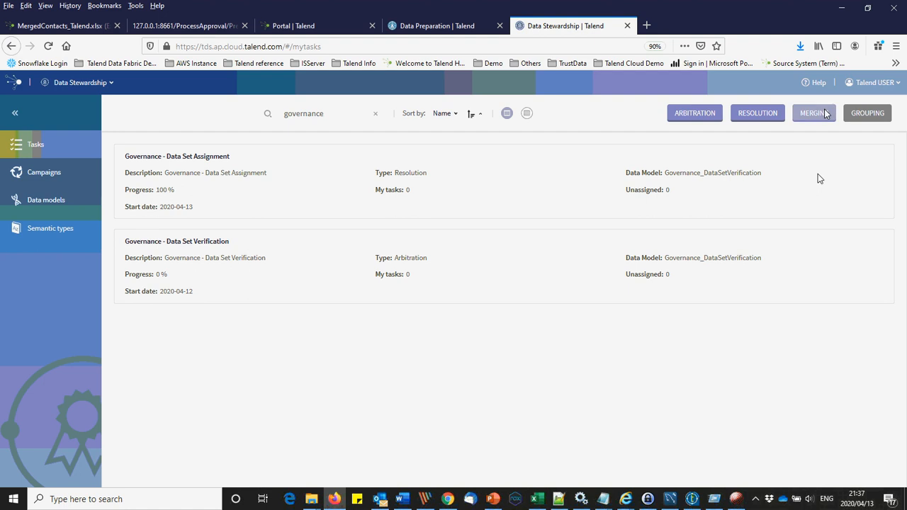
{"action": "left_click", "coordinate": [825, 114]}
{"action": "left_click", "coordinate": [824, 114]}
{"action": "left_click", "coordinate": [825, 114]}
{"action": "left_click", "coordinate": [825, 114]}
{"action": "left_click", "coordinate": [824, 114]}
{"action": "left_click", "coordinate": [825, 114]}
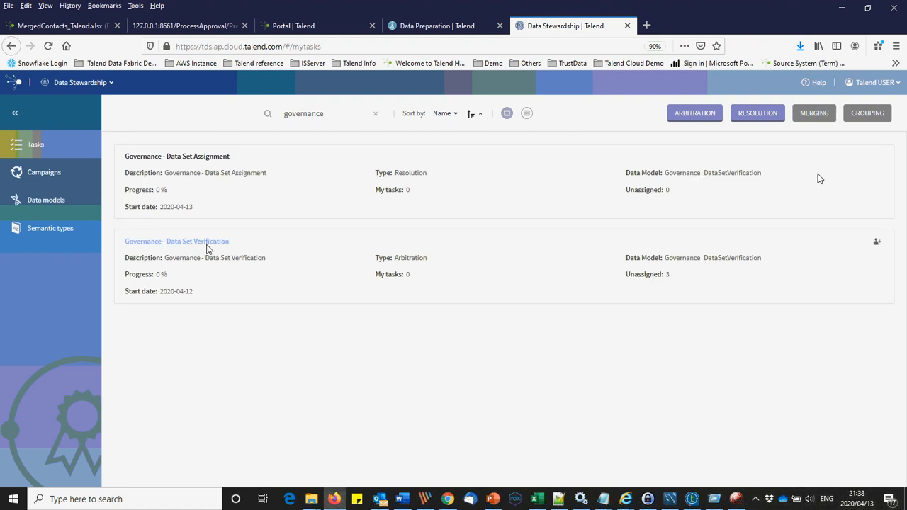
Step: In Governance - Data Set Verification, assign the three unassigned tasks to myself
{"action": "left_click", "coordinate": [207, 242]}
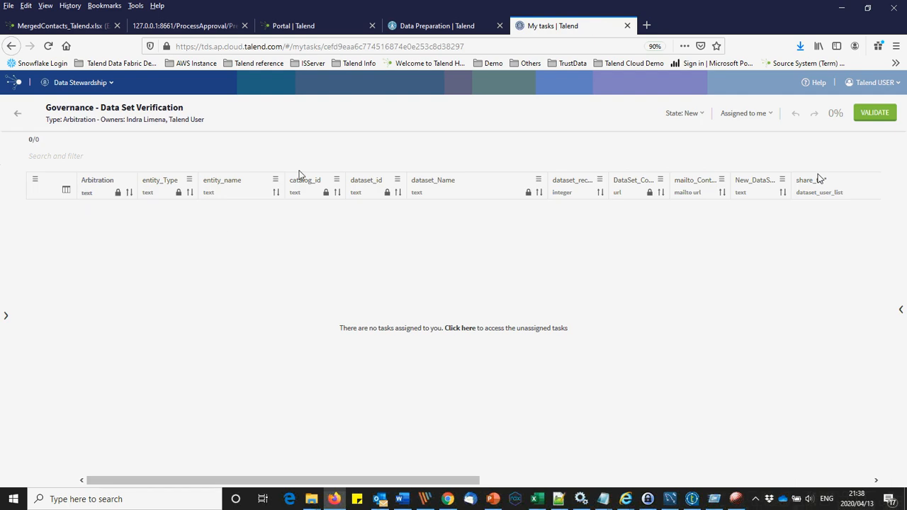
{"action": "left_click", "coordinate": [741, 113]}
{"action": "left_click", "coordinate": [731, 138]}
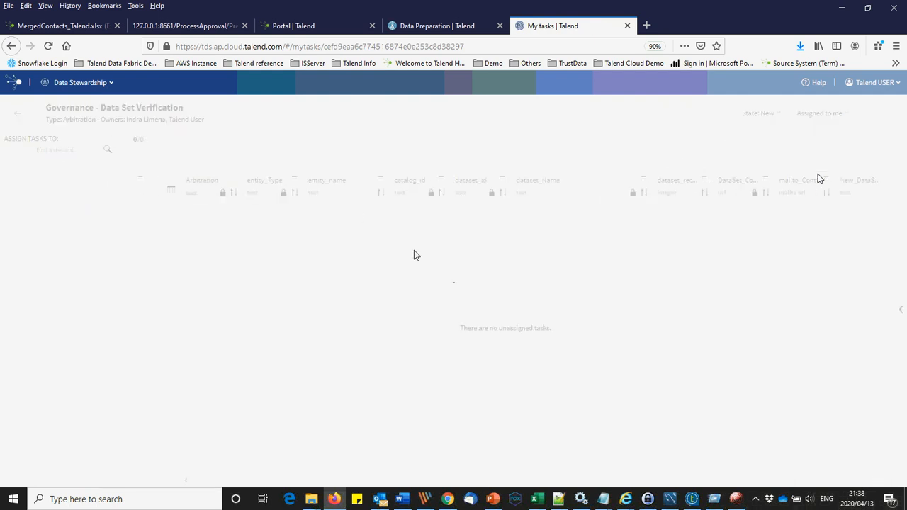
{"action": "left_click", "coordinate": [152, 216]}
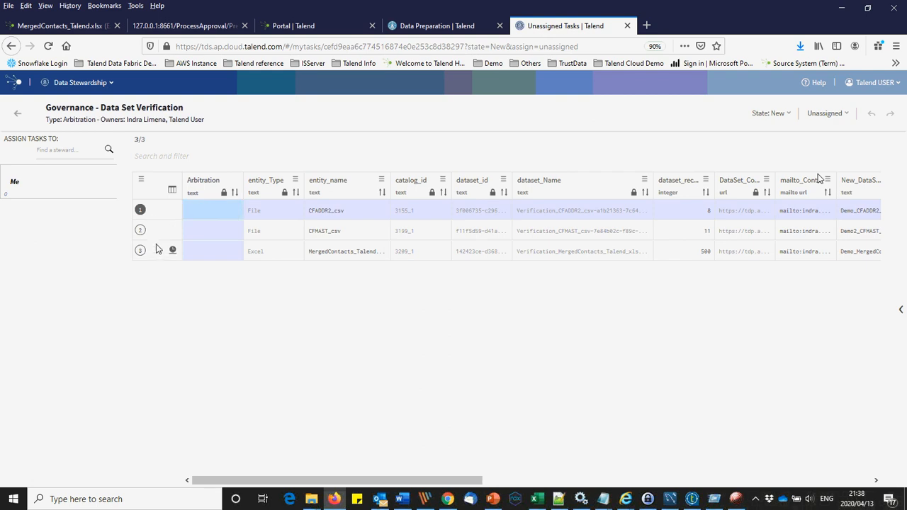
{"action": "left_click", "coordinate": [147, 248], "text": "shift"}
{"action": "left_click", "coordinate": [100, 185]}
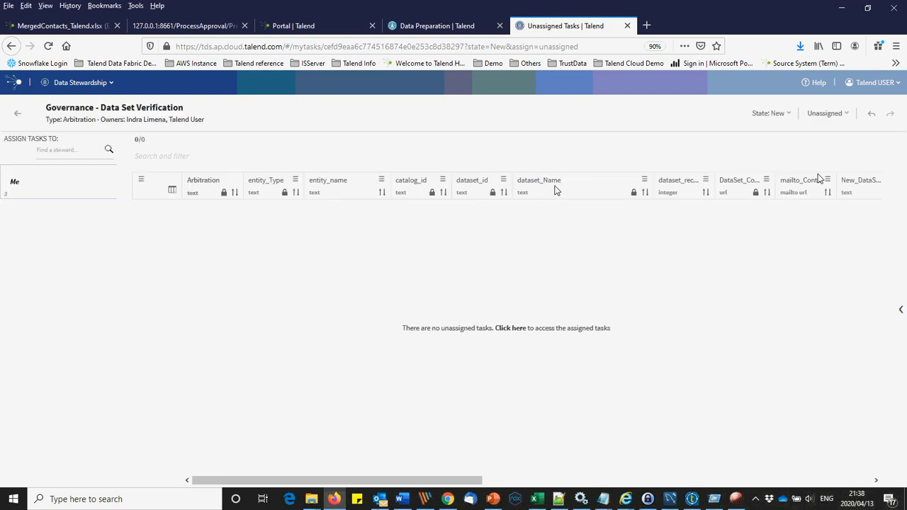
{"action": "left_click", "coordinate": [831, 113]}
{"action": "left_click", "coordinate": [807, 134]}
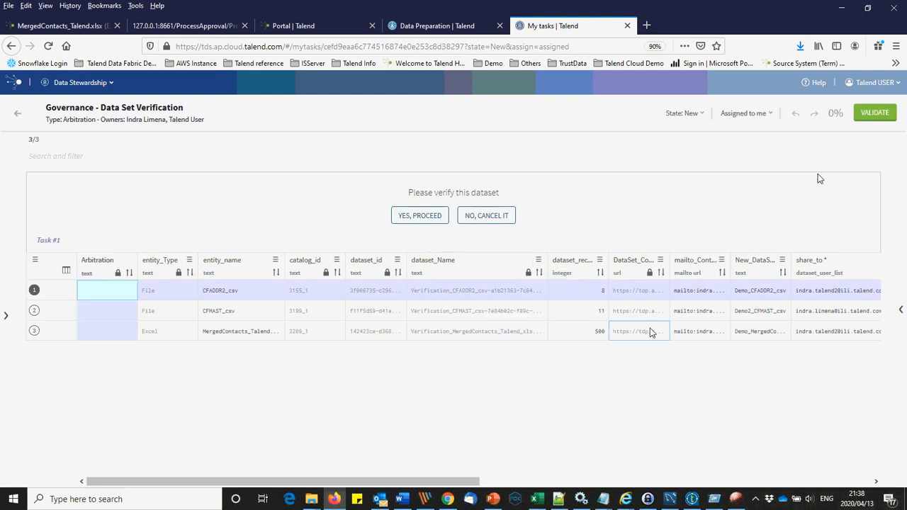
Step: Approve CFADDR2_csv and CFMAST_csv verification, validate the three tasks, and view the other session
{"action": "left_click", "coordinate": [424, 217]}
{"action": "left_click", "coordinate": [423, 217]}
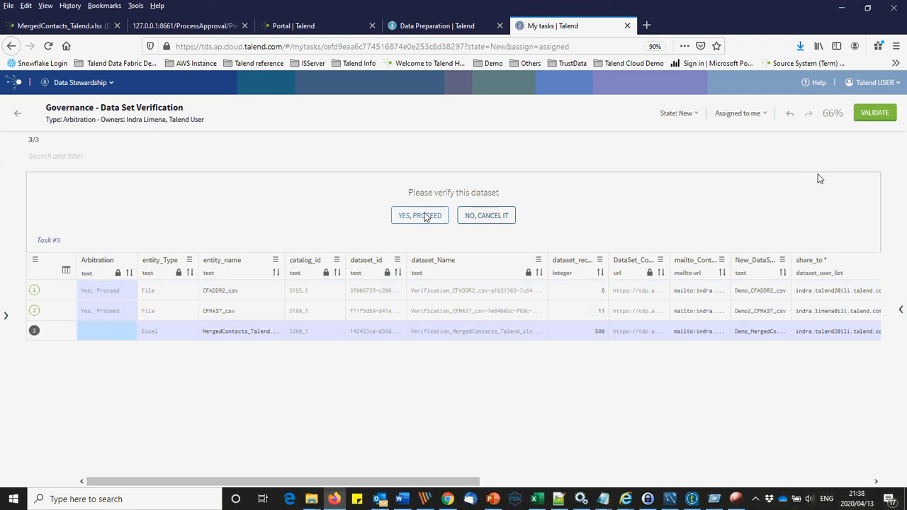
{"action": "left_click", "coordinate": [871, 115]}
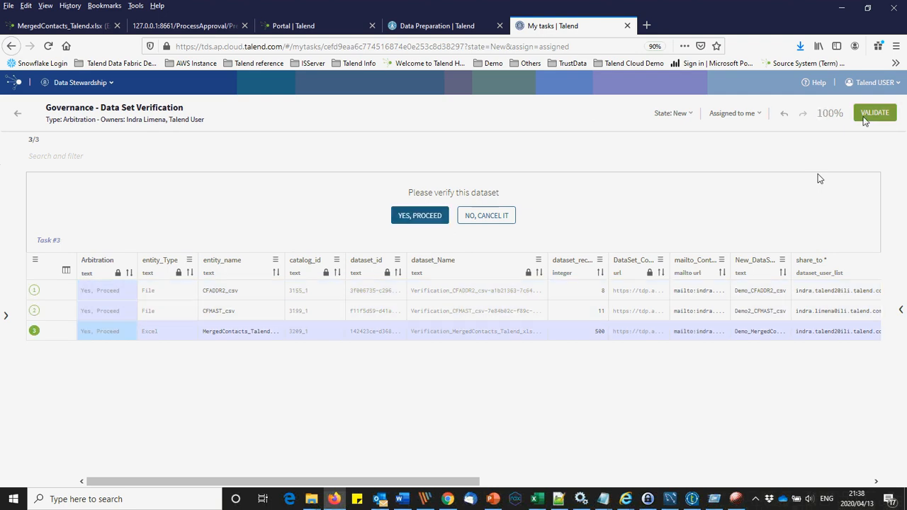
{"action": "left_click", "coordinate": [448, 499]}
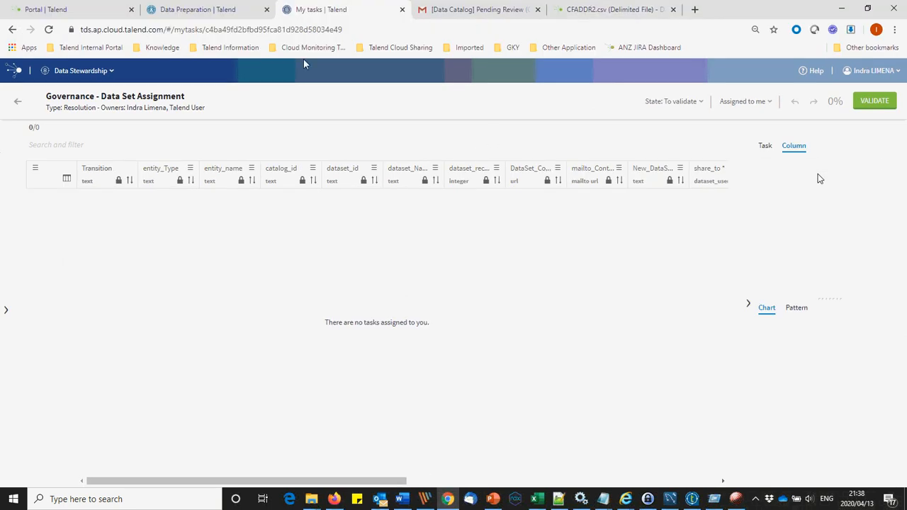
Step: Accept all three rows of Governance - Data Set Verification and validate them
{"action": "left_click", "coordinate": [23, 102]}
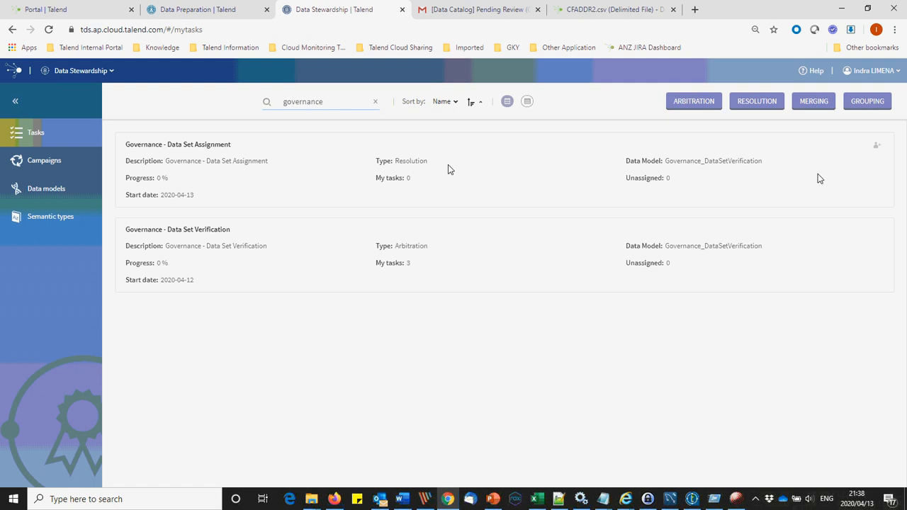
{"action": "left_click", "coordinate": [229, 234]}
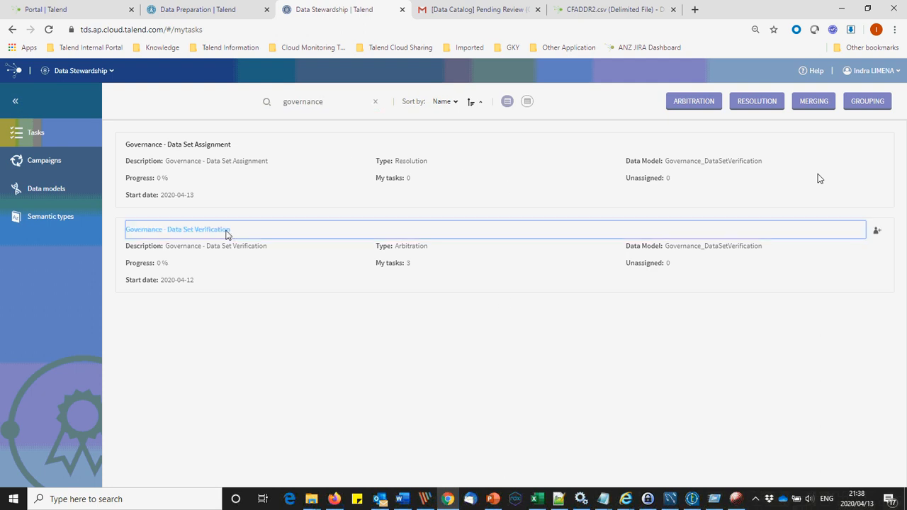
{"action": "left_click", "coordinate": [440, 205]}
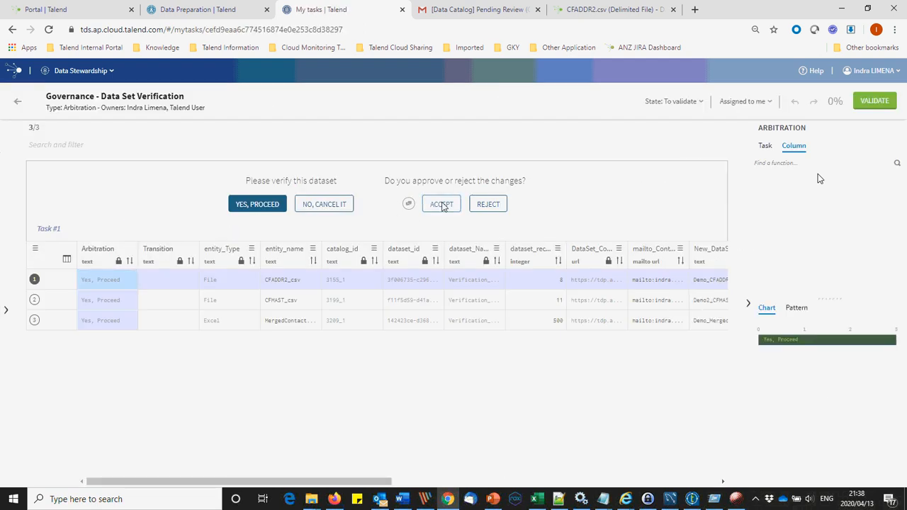
{"action": "left_click", "coordinate": [441, 205]}
{"action": "left_click", "coordinate": [442, 205]}
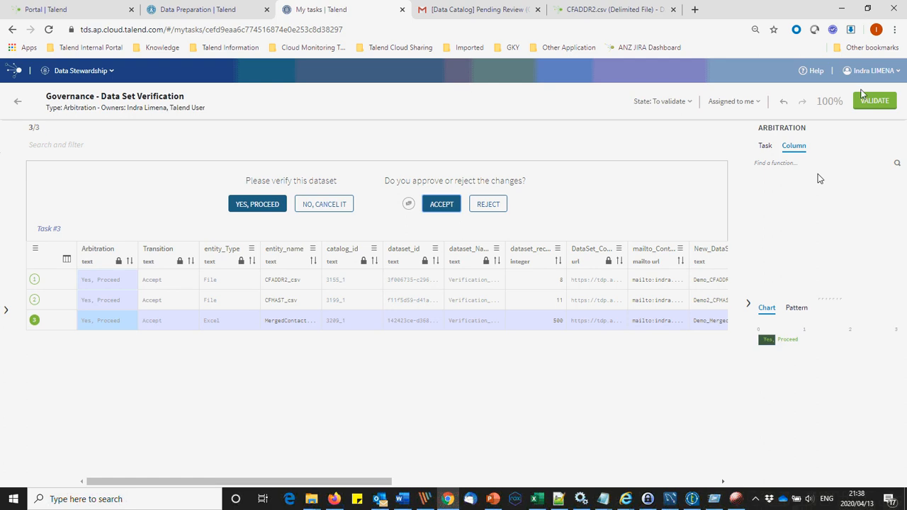
{"action": "left_click", "coordinate": [868, 102]}
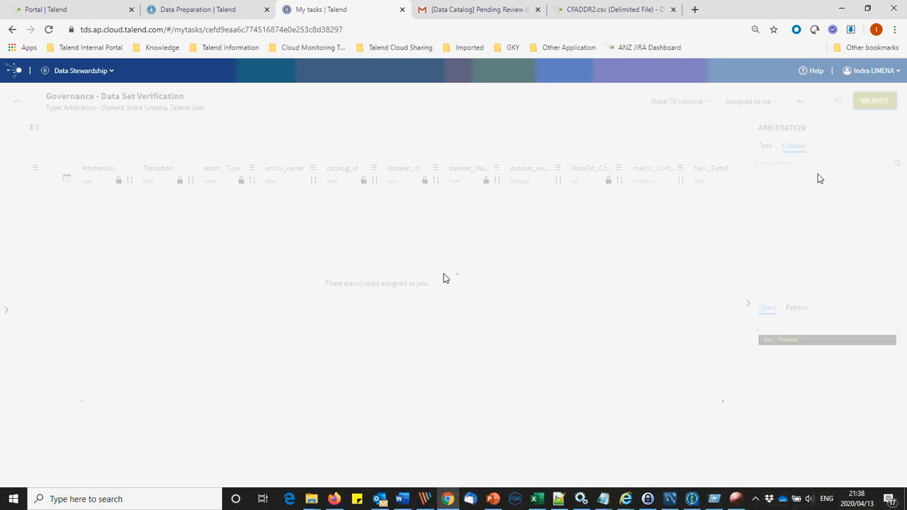
{"action": "left_click", "coordinate": [226, 10]}
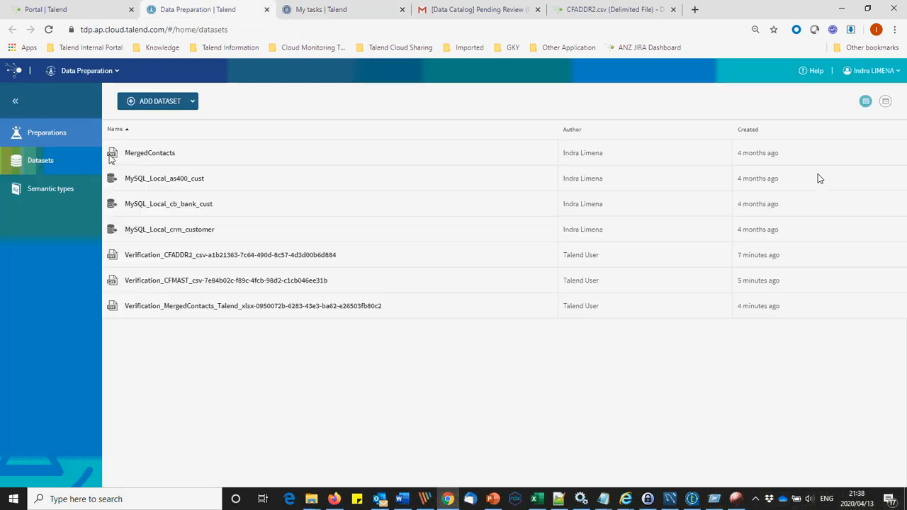
Step: Reload Firefox's Data Preparation Datasets page four times to look for new Demo datasets
{"action": "key", "text": "alt+Tab"}
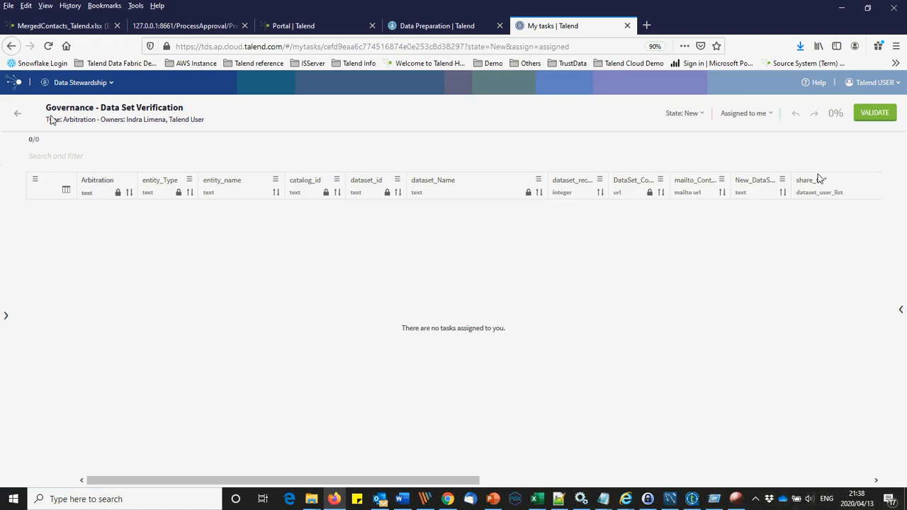
{"action": "left_click", "coordinate": [407, 26]}
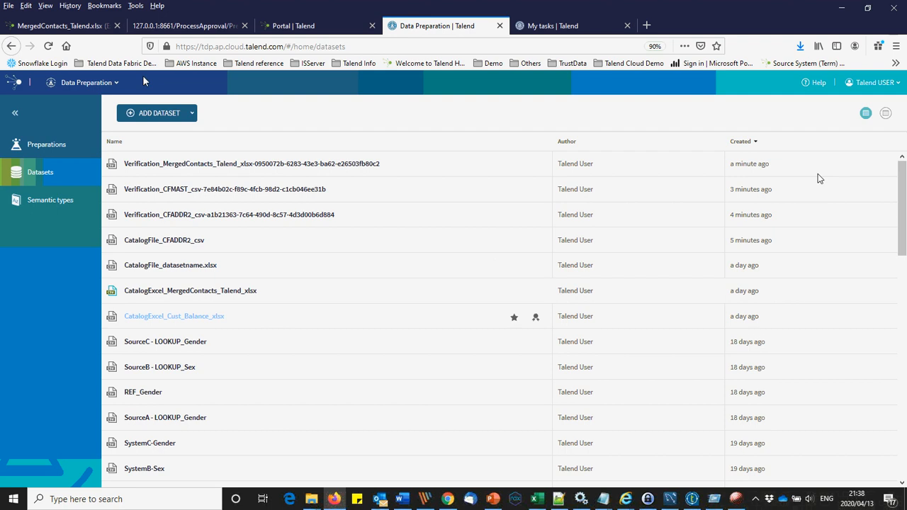
{"action": "left_click", "coordinate": [48, 46]}
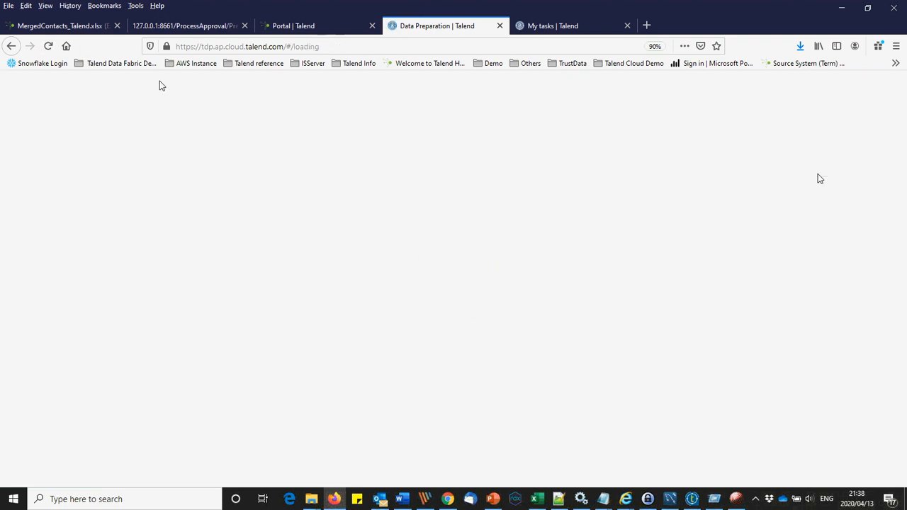
{"action": "left_click", "coordinate": [48, 46]}
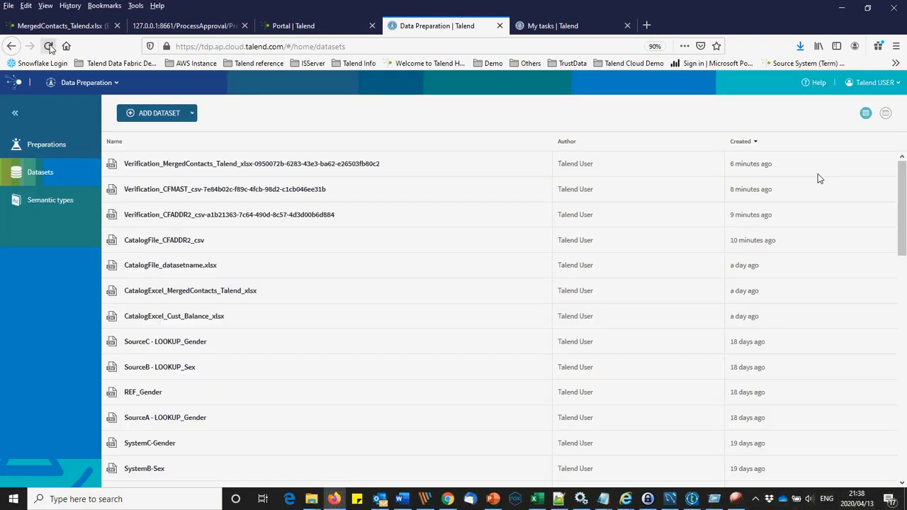
{"action": "left_click", "coordinate": [48, 46]}
{"action": "left_click", "coordinate": [48, 46]}
{"action": "left_click", "coordinate": [691, 500]}
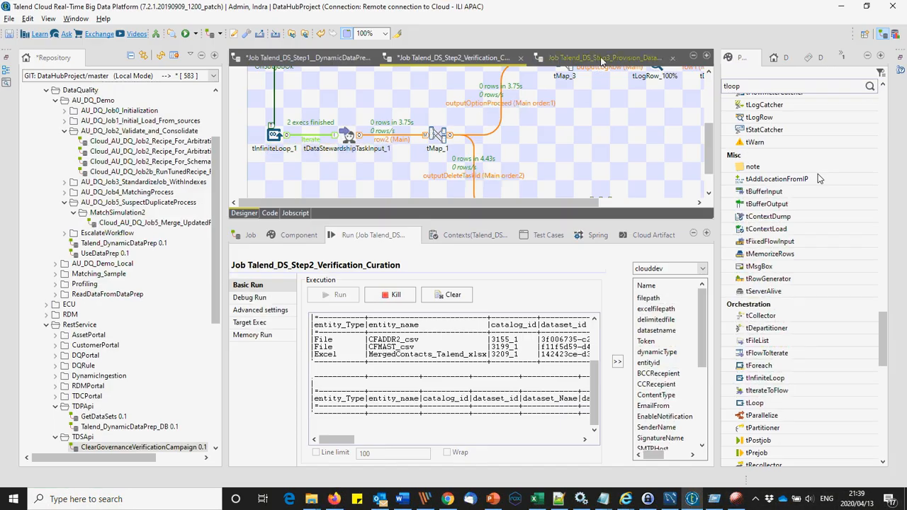
Step: Check the Talend_DS_Step3_Provision_DataSet run, then reload Datasets to reveal Demo_CFADDR2_csv
{"action": "left_click", "coordinate": [602, 57]}
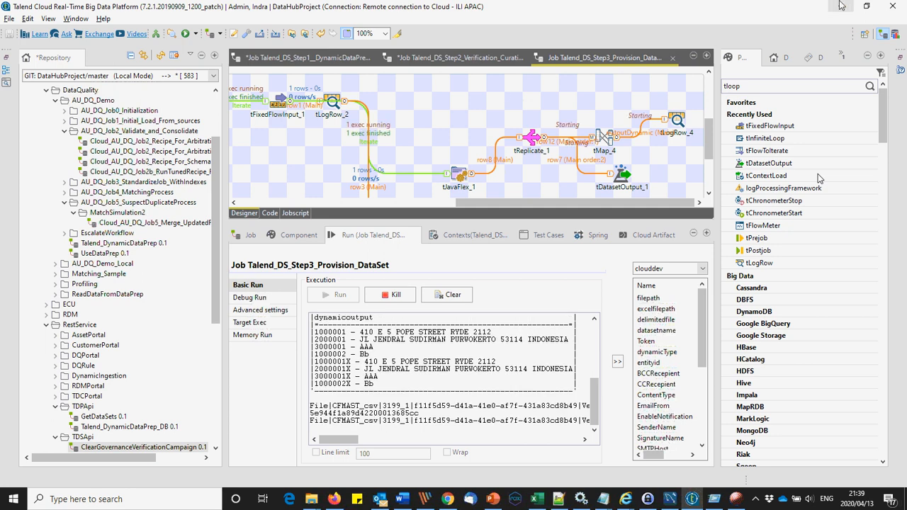
{"action": "key", "text": "alt+Tab"}
{"action": "left_click", "coordinate": [48, 46]}
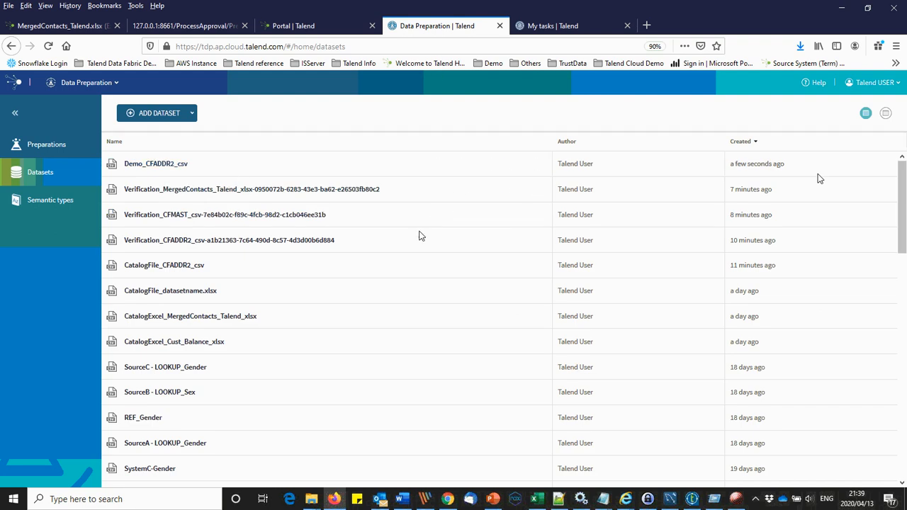
Step: Refresh both sessions' Data Preparation datasets lists to show the new Demo datasets
{"action": "left_click", "coordinate": [447, 499]}
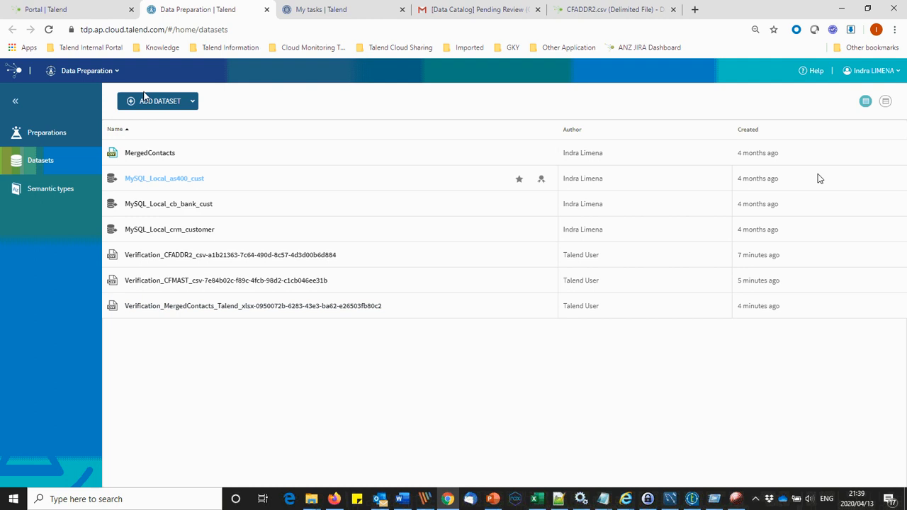
{"action": "left_click", "coordinate": [48, 30]}
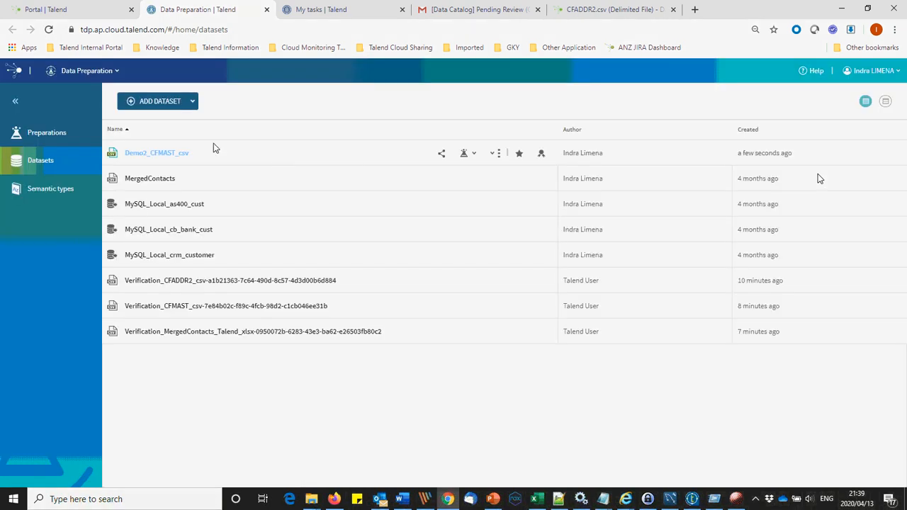
{"action": "left_click", "coordinate": [334, 498]}
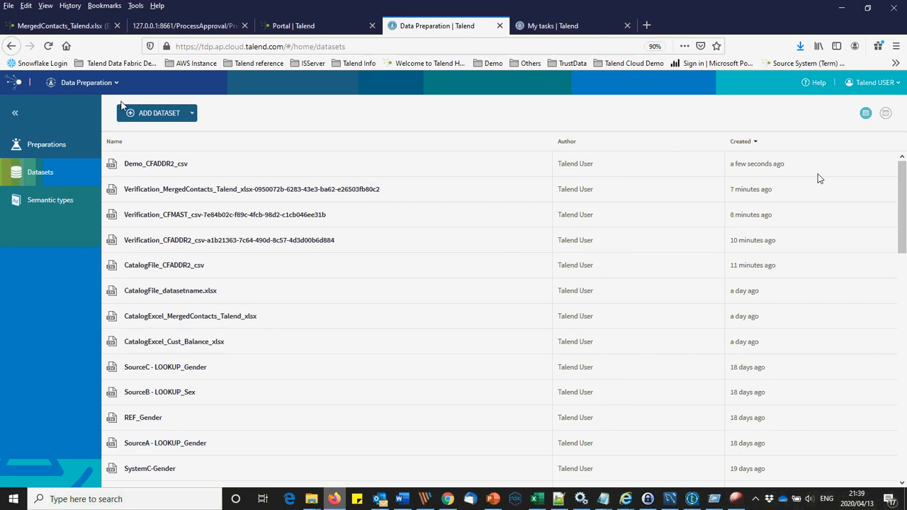
{"action": "left_click", "coordinate": [48, 46]}
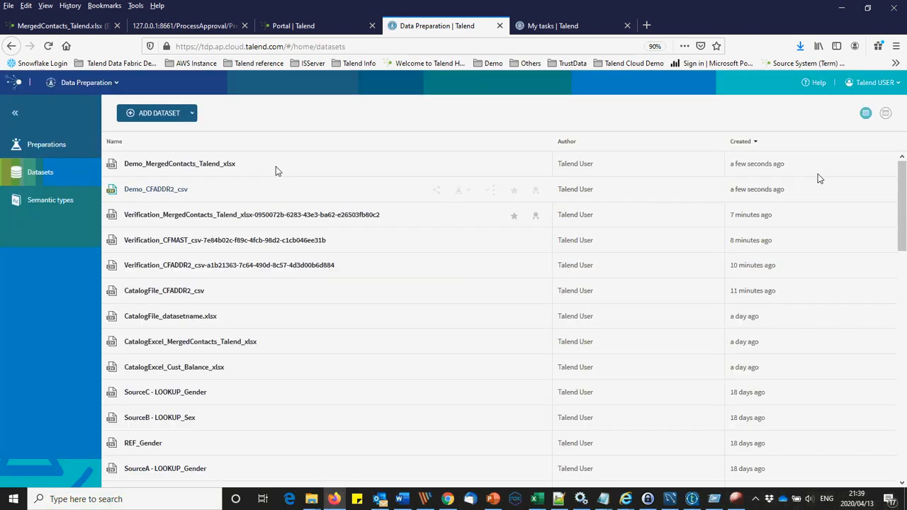
Step: Inspect Demo_MergedContacts_Talend_xlsx and certify it, then inspect Demo_CFADDR2_csv
{"action": "left_click", "coordinate": [221, 163]}
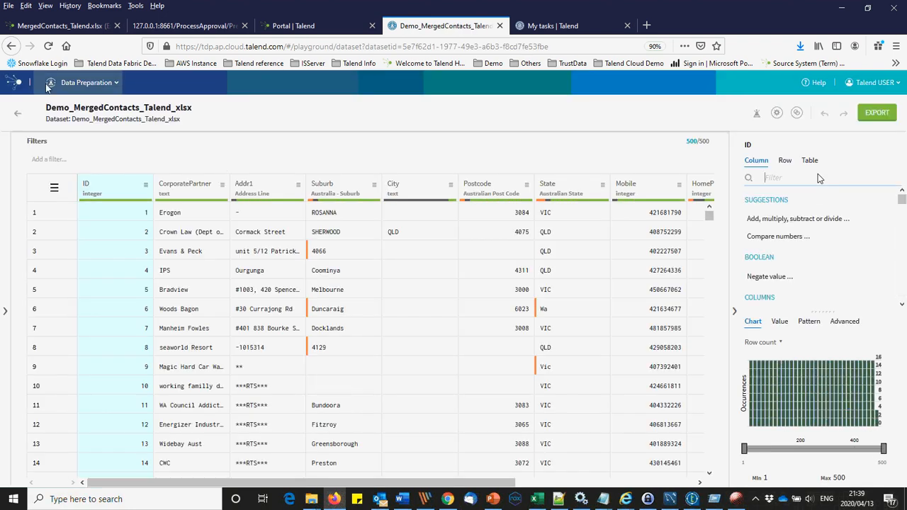
{"action": "left_click", "coordinate": [19, 111]}
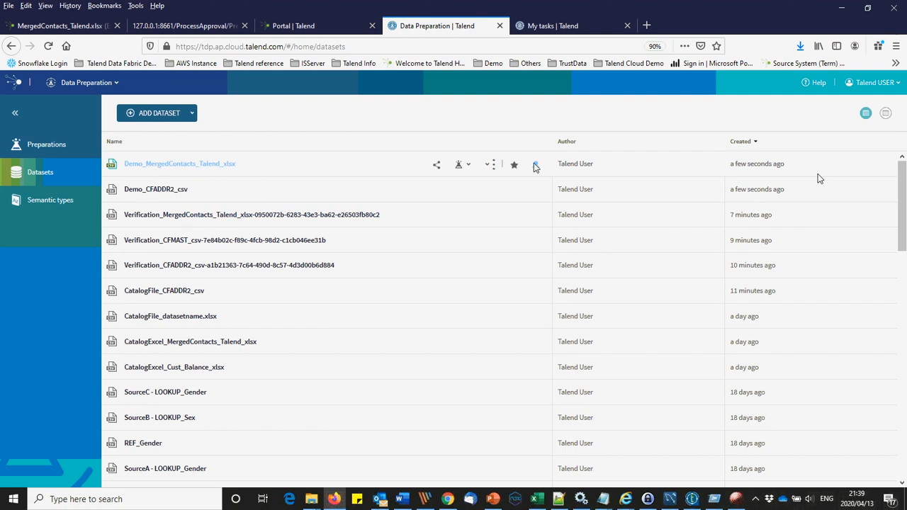
{"action": "left_click", "coordinate": [536, 165]}
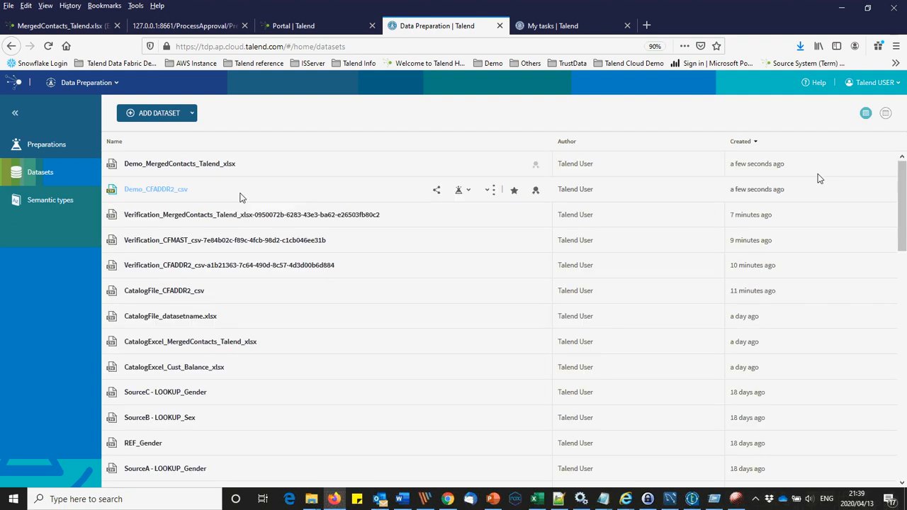
{"action": "left_click", "coordinate": [239, 194]}
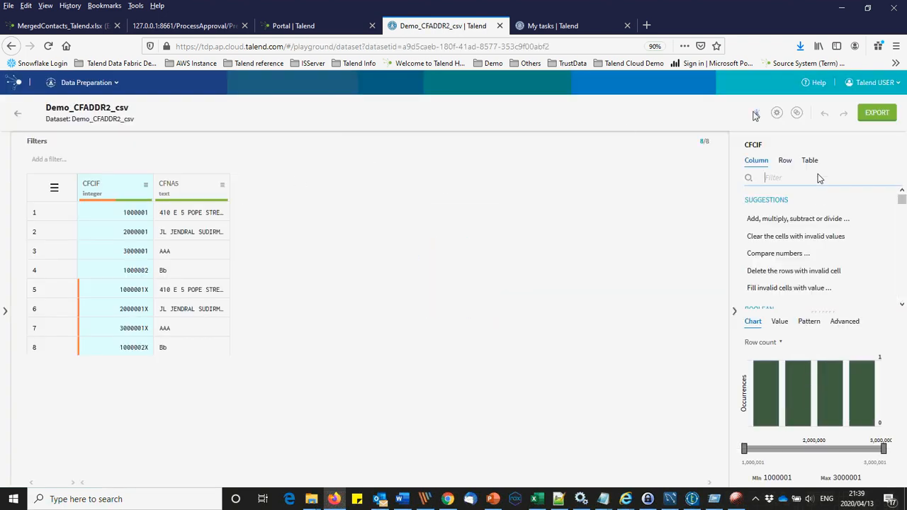
{"action": "left_click", "coordinate": [18, 113]}
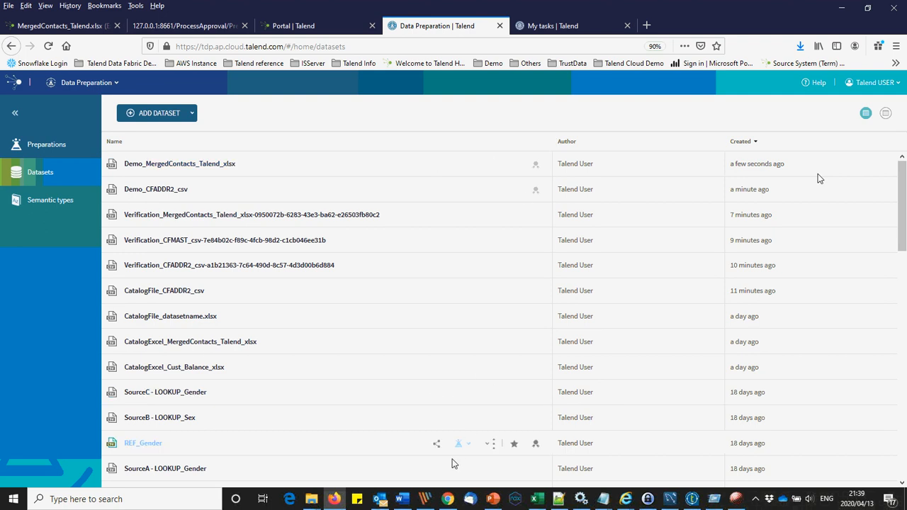
Step: Favourite Demo2_CFMAST_csv in the other session, then finish on PowerPoint's Thank You slide
{"action": "left_click", "coordinate": [448, 499]}
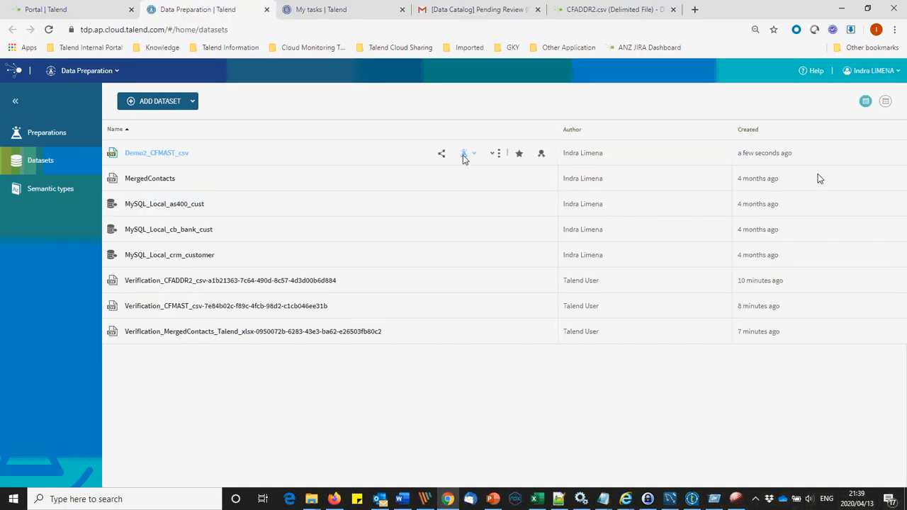
{"action": "left_click", "coordinate": [519, 153]}
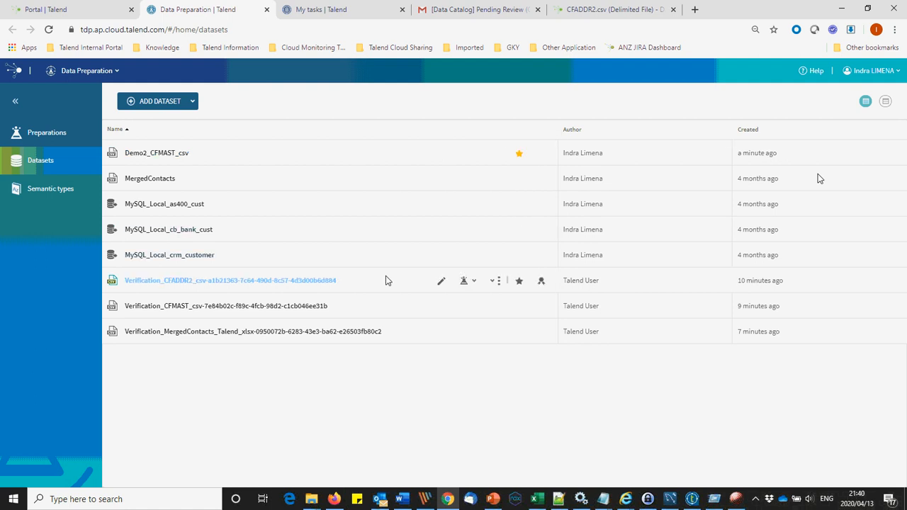
{"action": "left_click", "coordinate": [333, 499]}
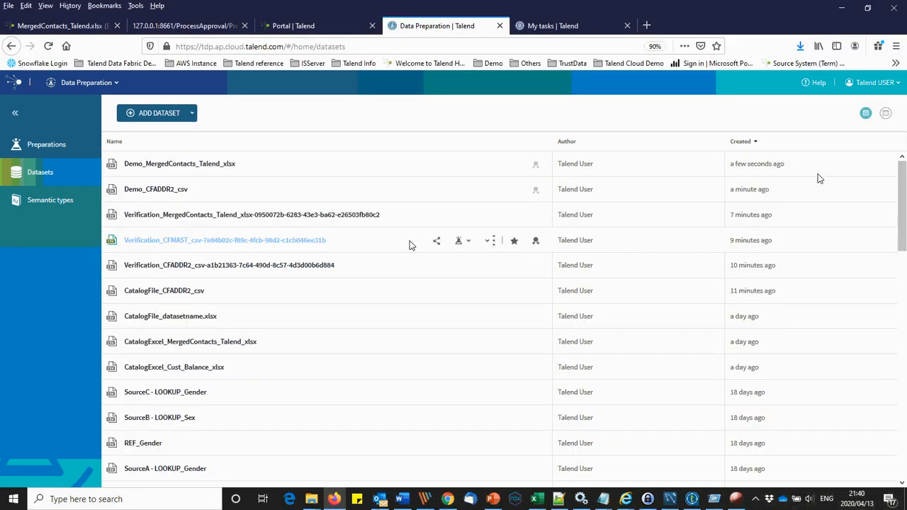
{"action": "left_click", "coordinate": [734, 496]}
{"action": "left_click", "coordinate": [735, 499]}
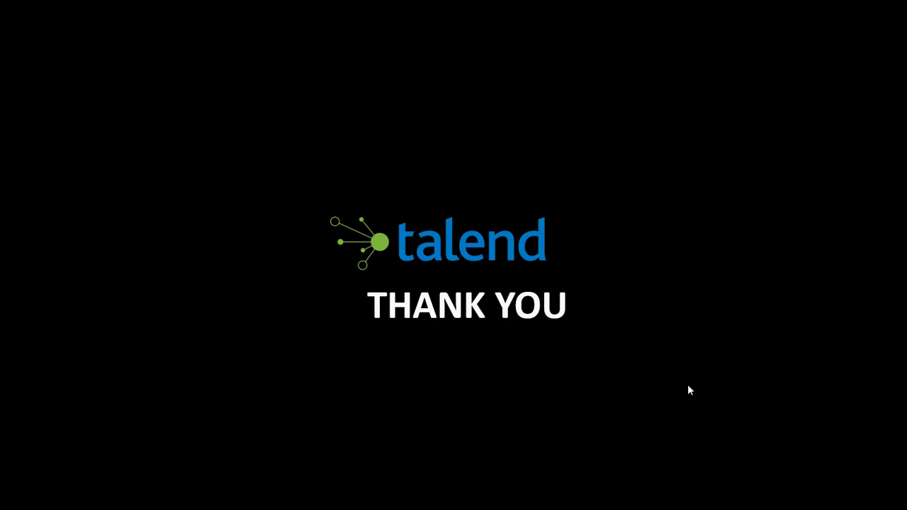
{"action": "key", "text": "Escape"}
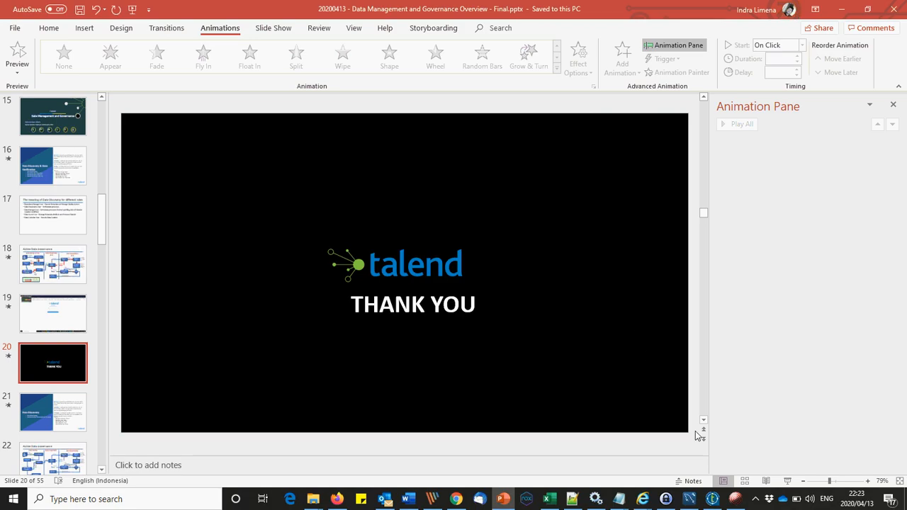